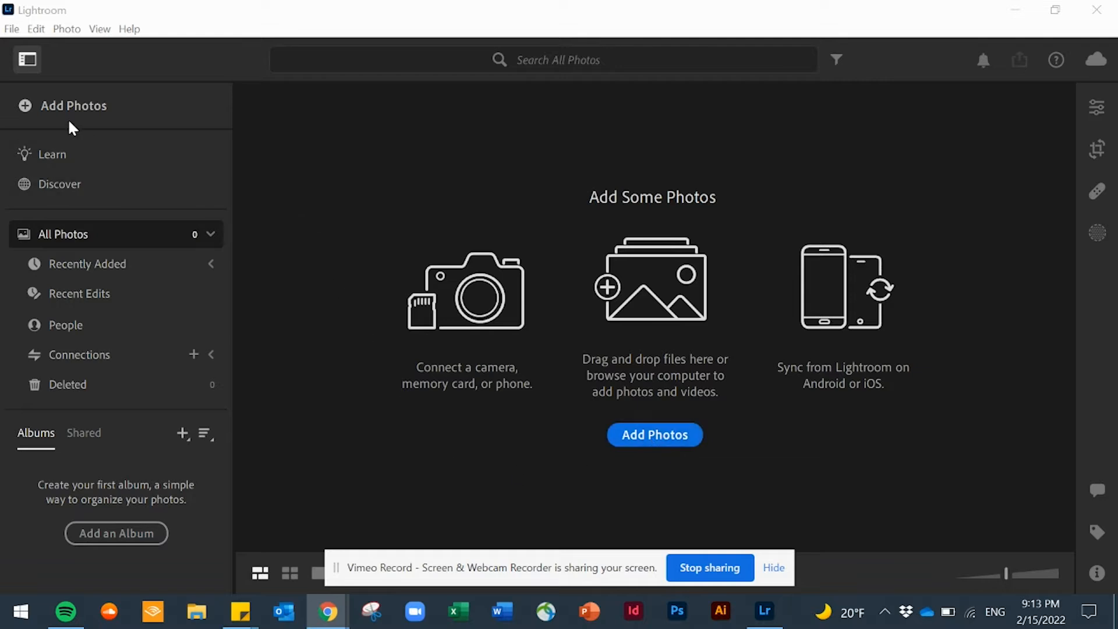
Browse for photos to add and open the Long Beach Island 2020 folder inside the Photography folder on the easystore drive
click(31, 108)
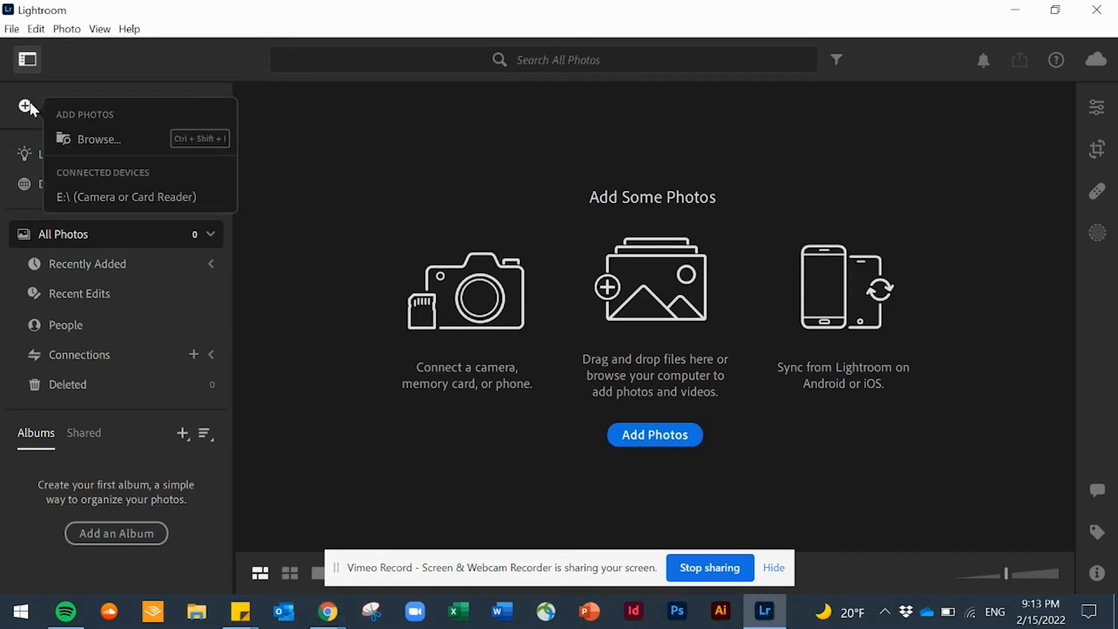
click(100, 140)
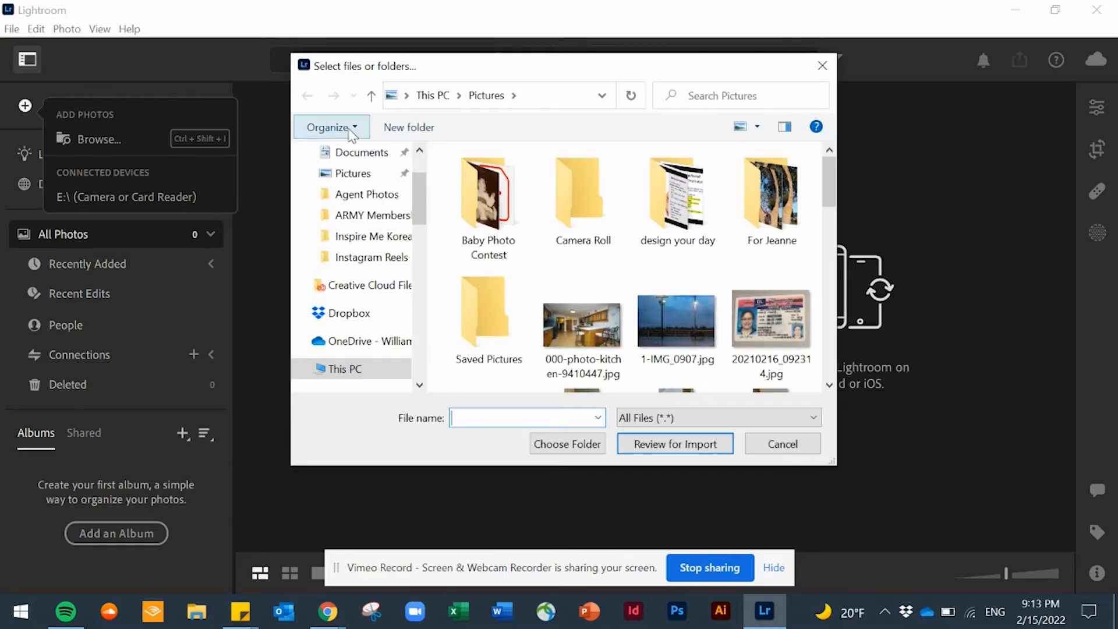
scroll(421, 360, down, 10)
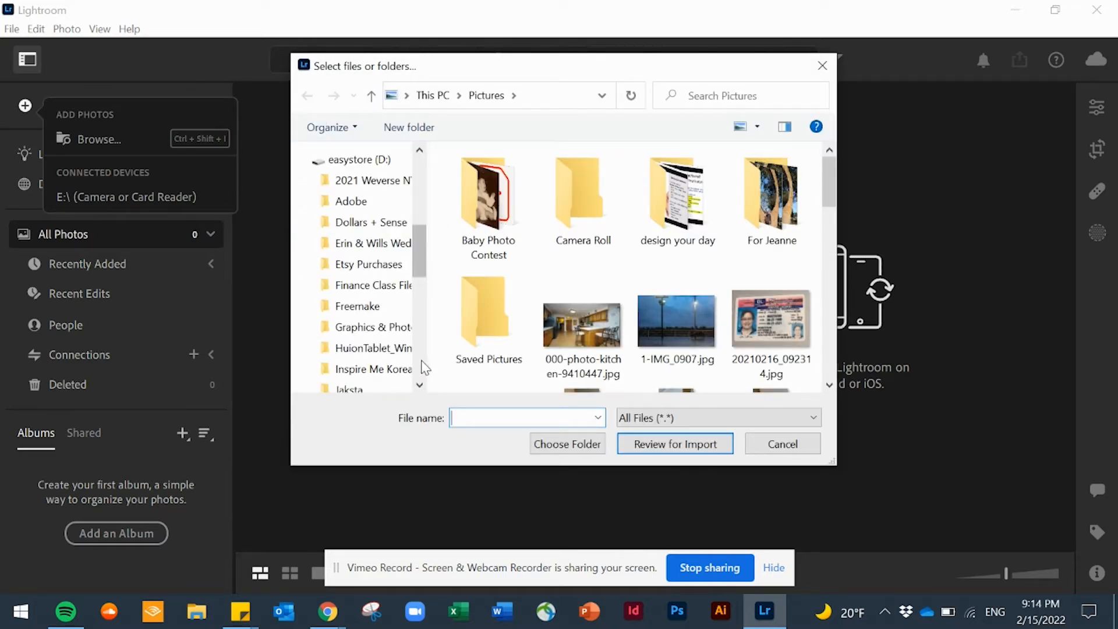
click(375, 327)
double_click(495, 236)
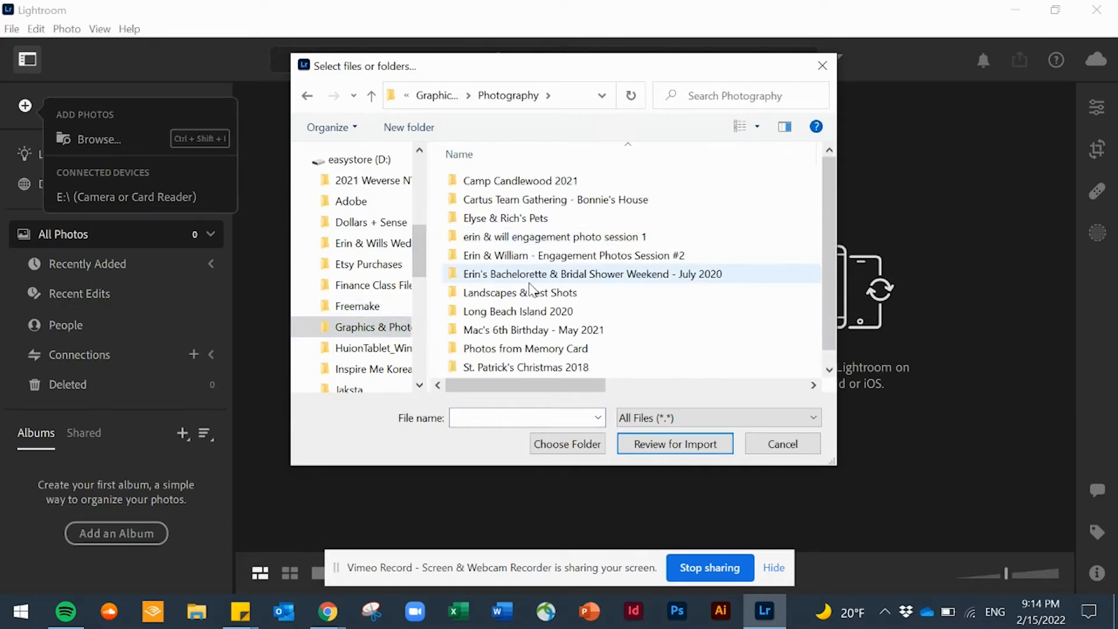
double_click(515, 307)
Select the sunset image IMG_7178.JPG in the folder and send it to import review
scroll(830, 155, down, 5)
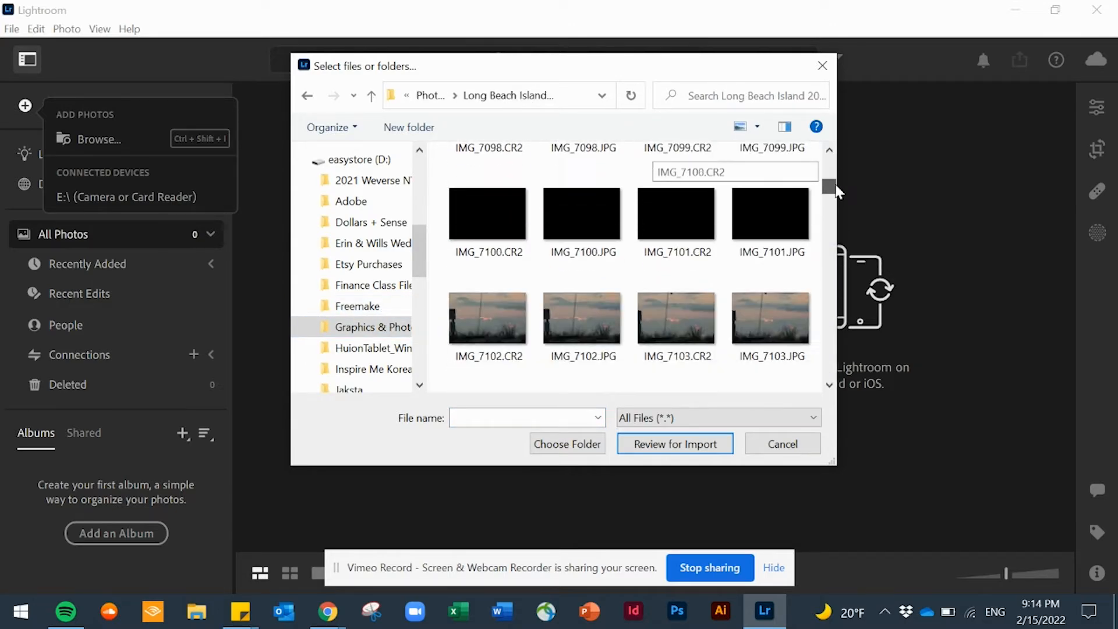
scroll(831, 152, up, 1)
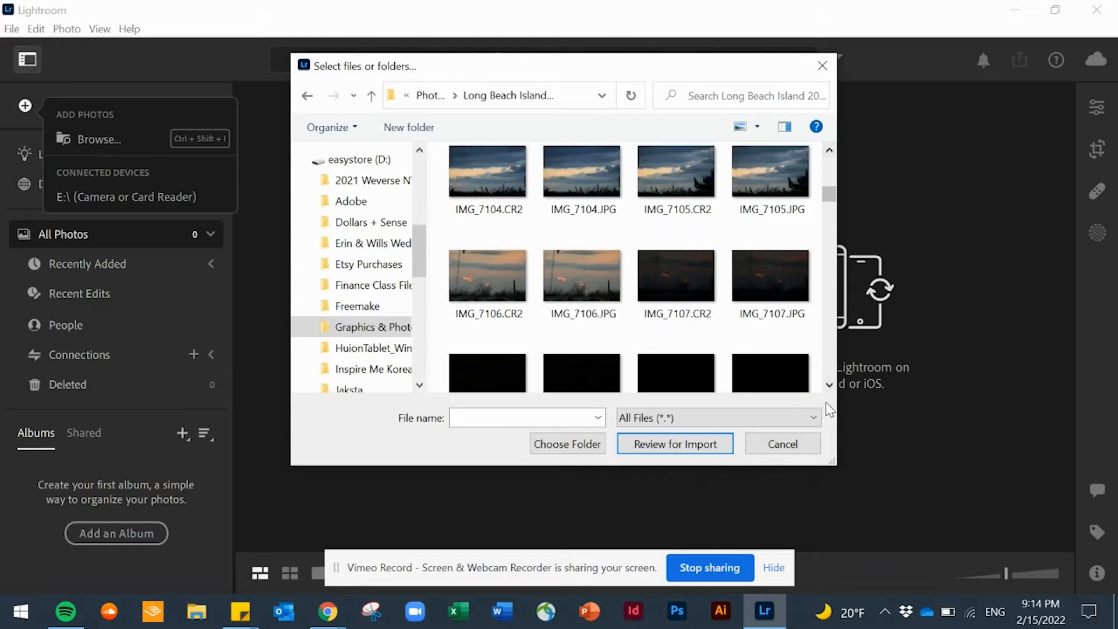
scroll(831, 382, down, 4)
scroll(833, 385, down, 5)
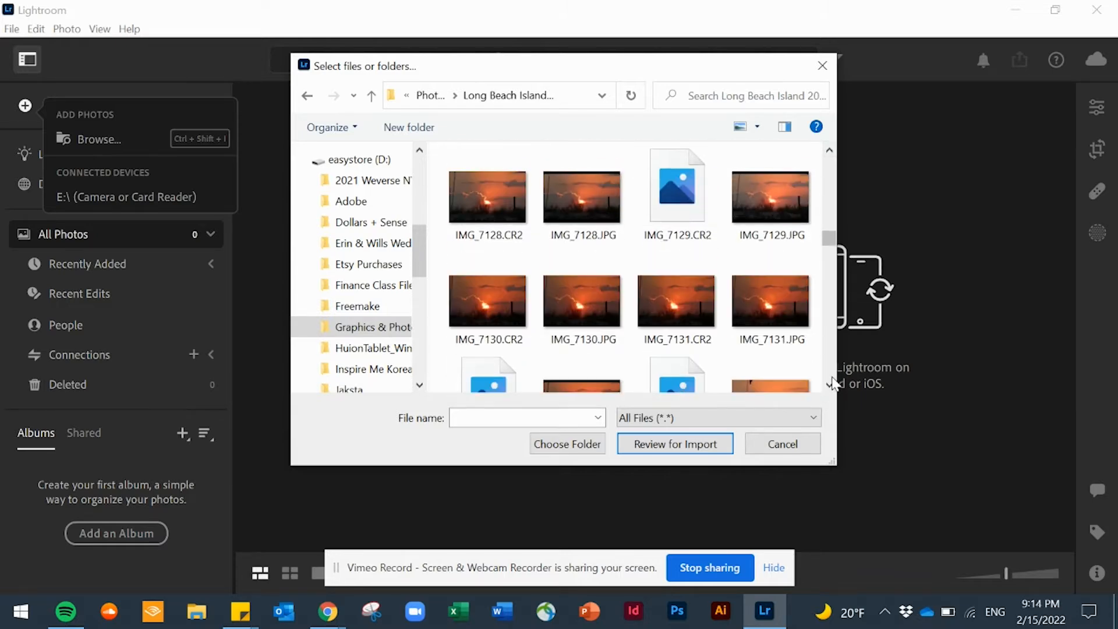
scroll(833, 384, down, 2)
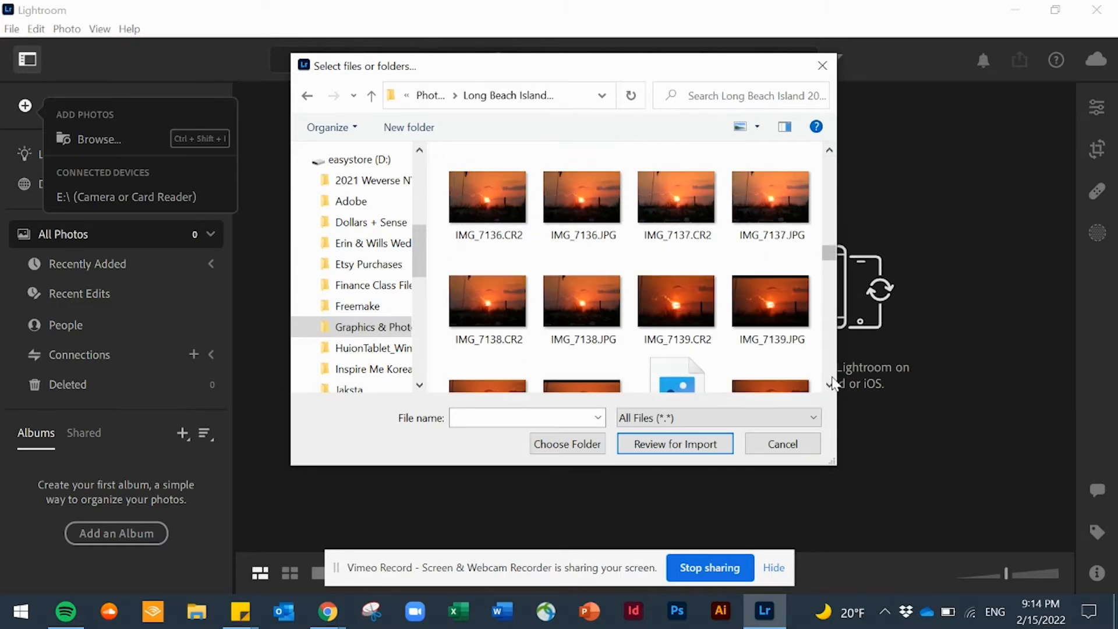
scroll(833, 383, down, 5)
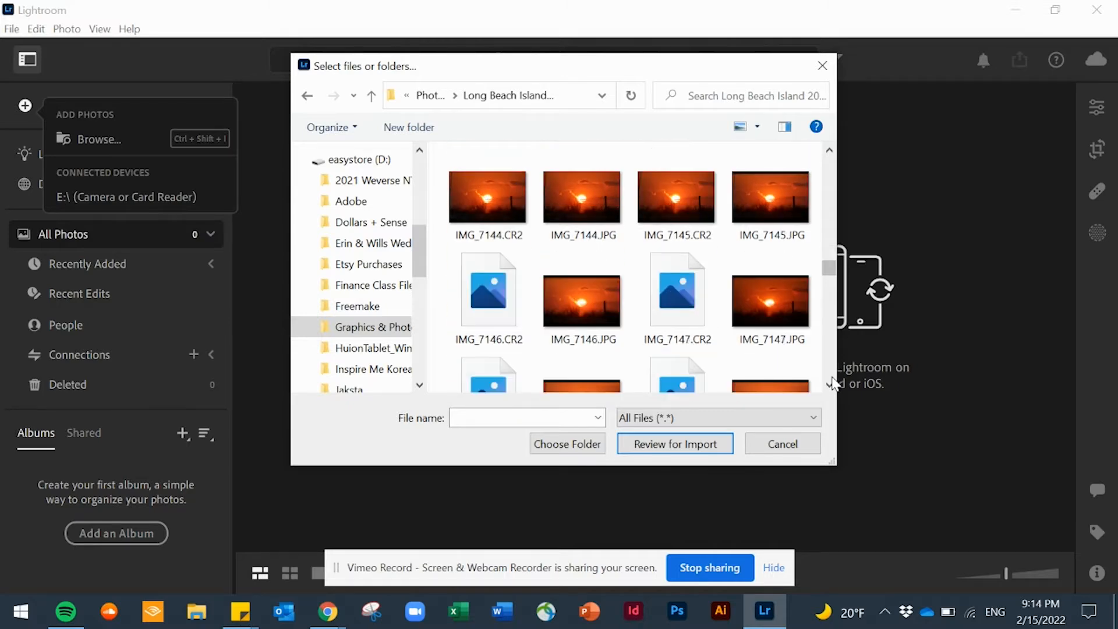
scroll(833, 383, down, 6)
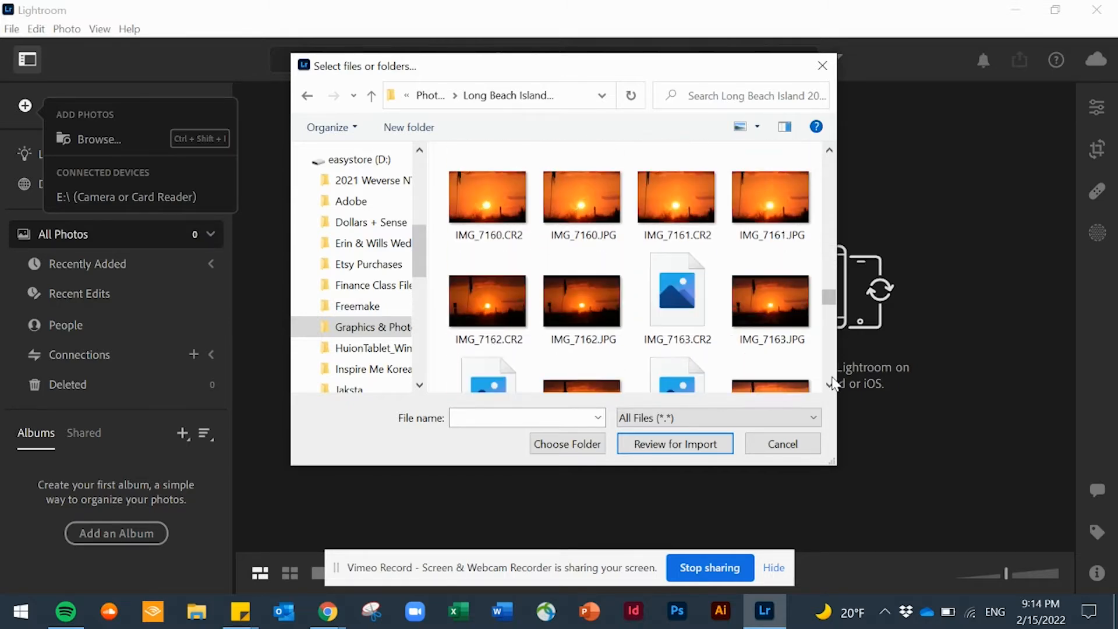
scroll(834, 383, down, 6)
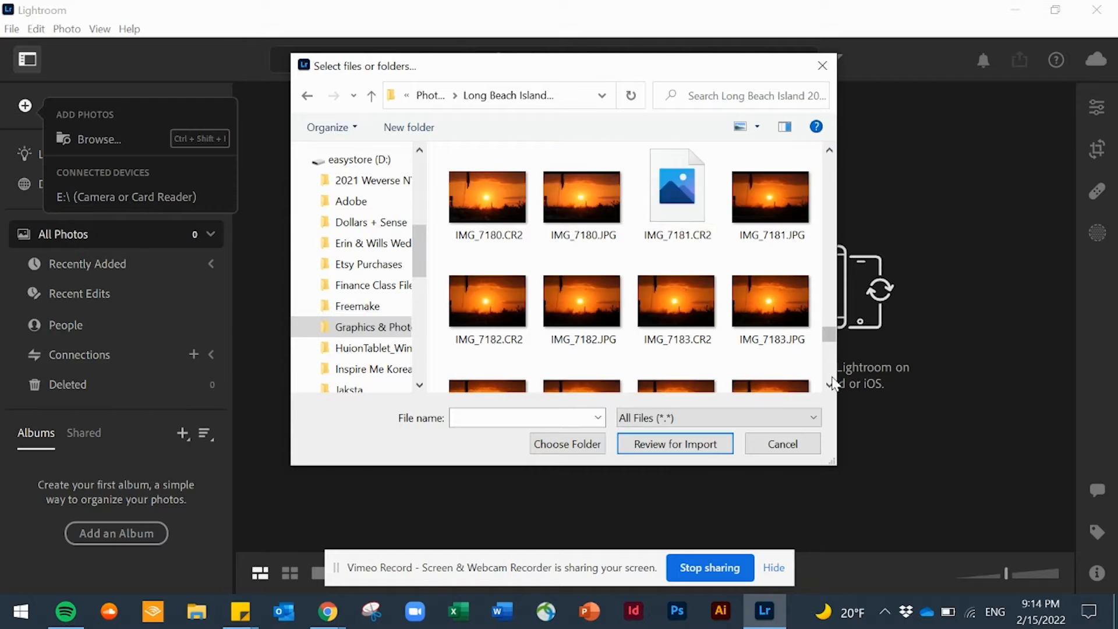
scroll(834, 383, down, 1)
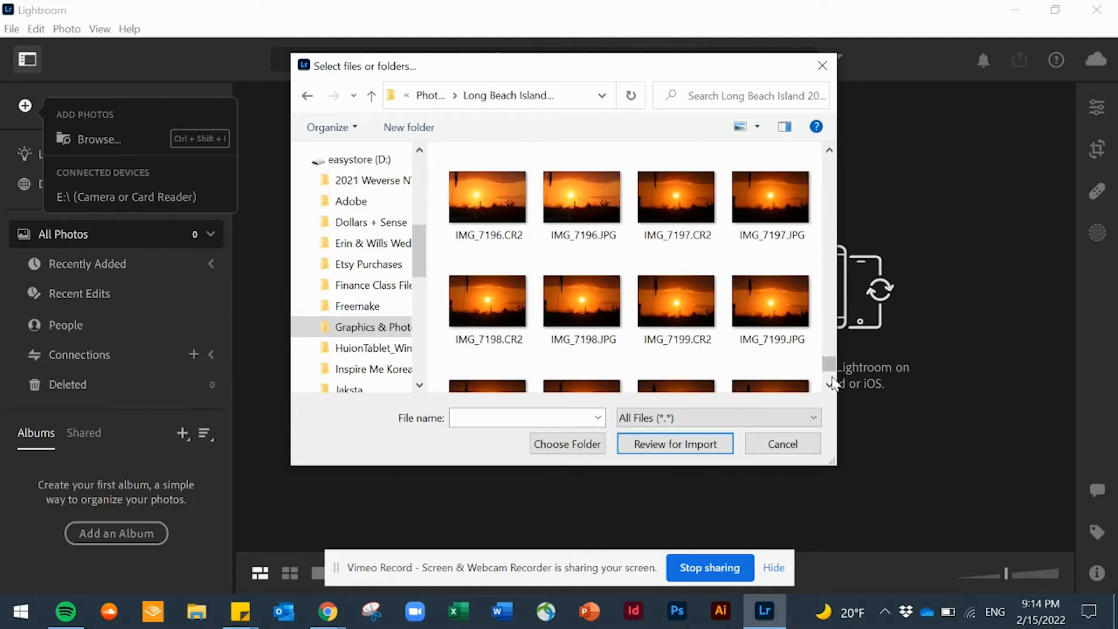
scroll(834, 383, down, 1)
drag(836, 373, 840, 326)
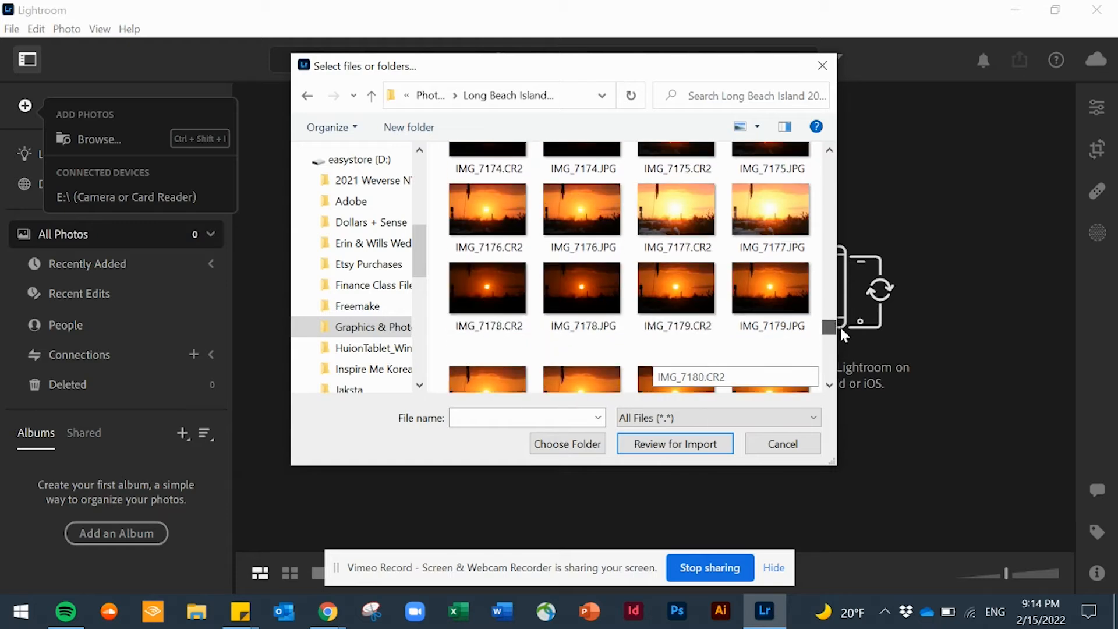
click(622, 329)
click(689, 453)
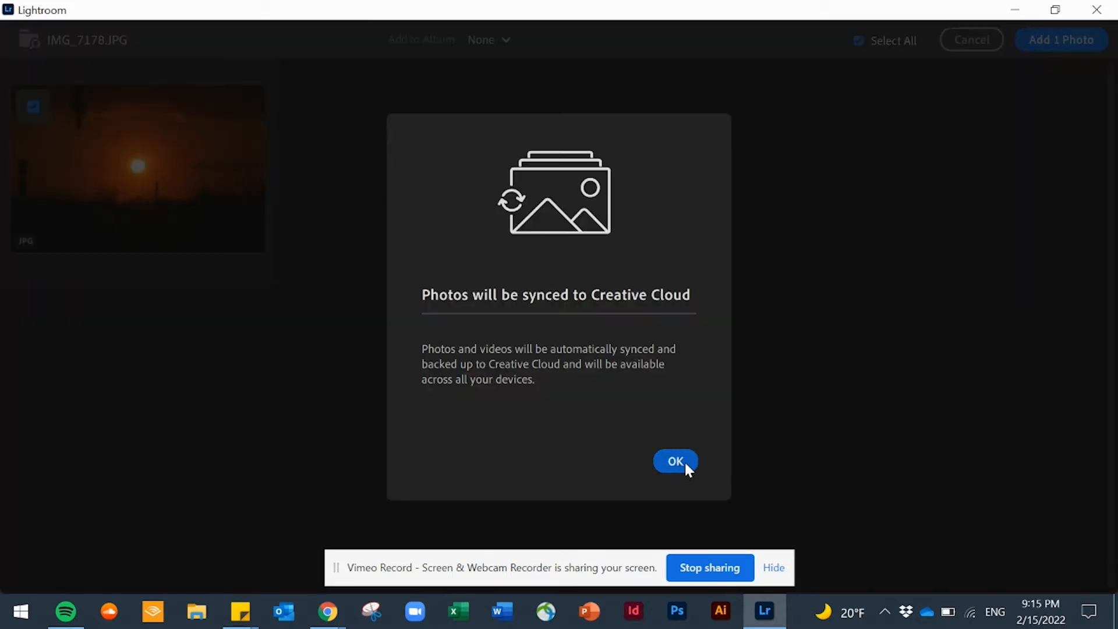
Dismiss the cloud sync notice, add the reviewed photo to the library, and open its editing controls
click(679, 463)
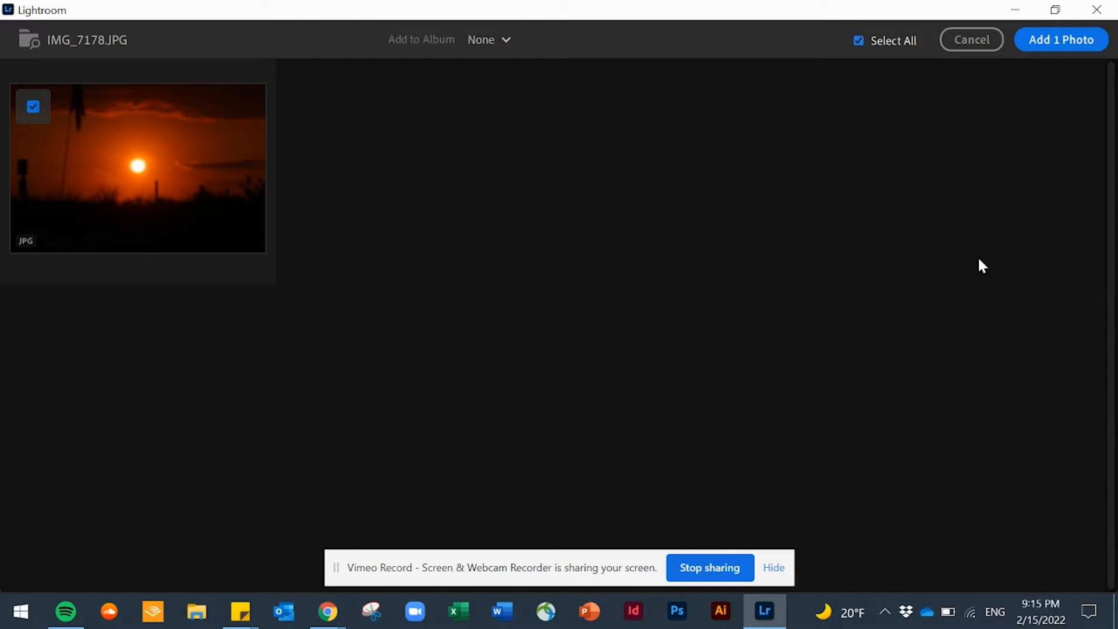
click(1064, 44)
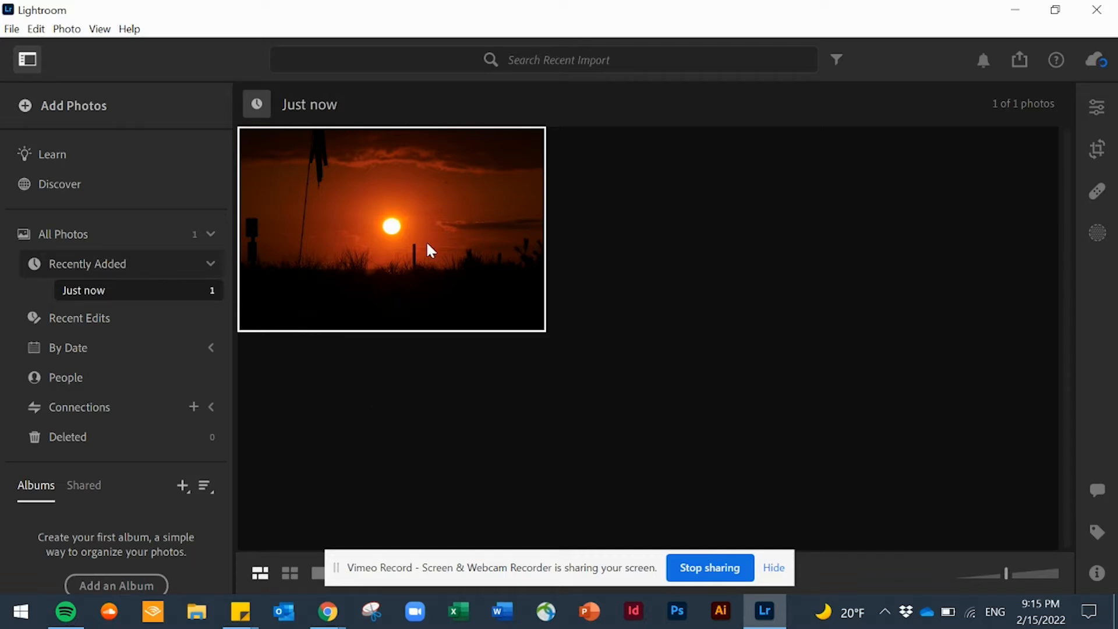
click(1100, 110)
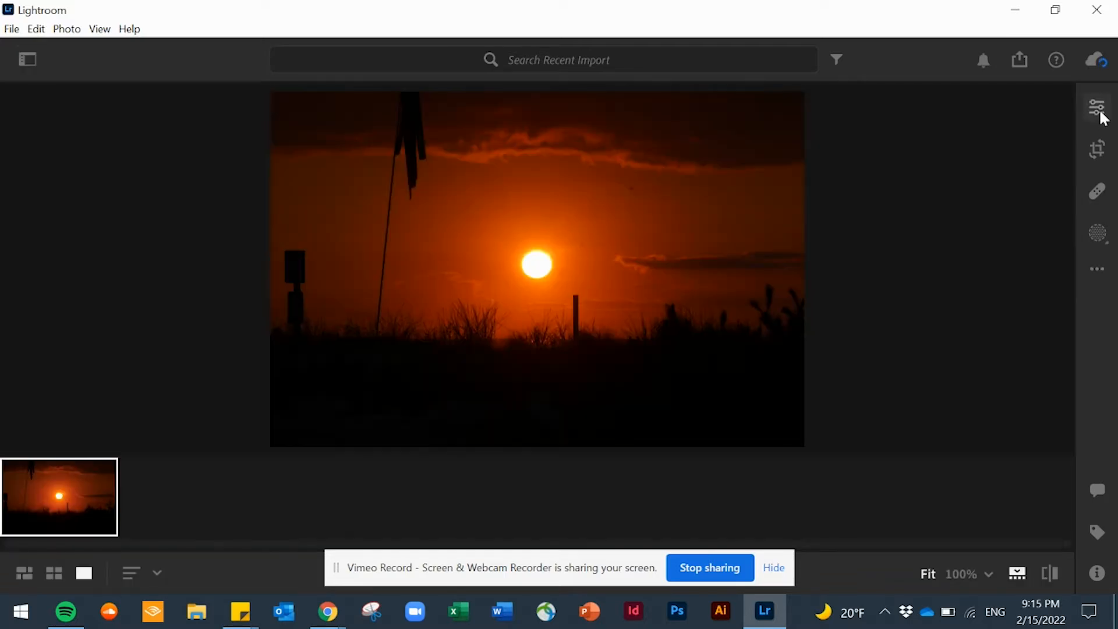
click(1100, 109)
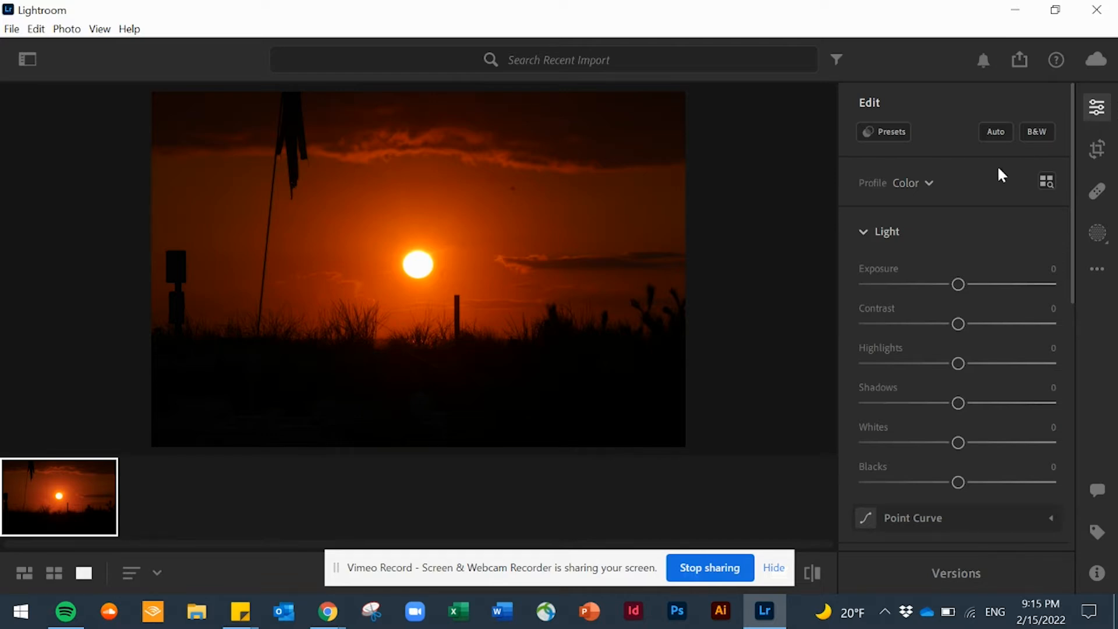
Examine the premium presets in the Style: Cinematic II and Subject: Landscape groups on the sunset photo
click(882, 134)
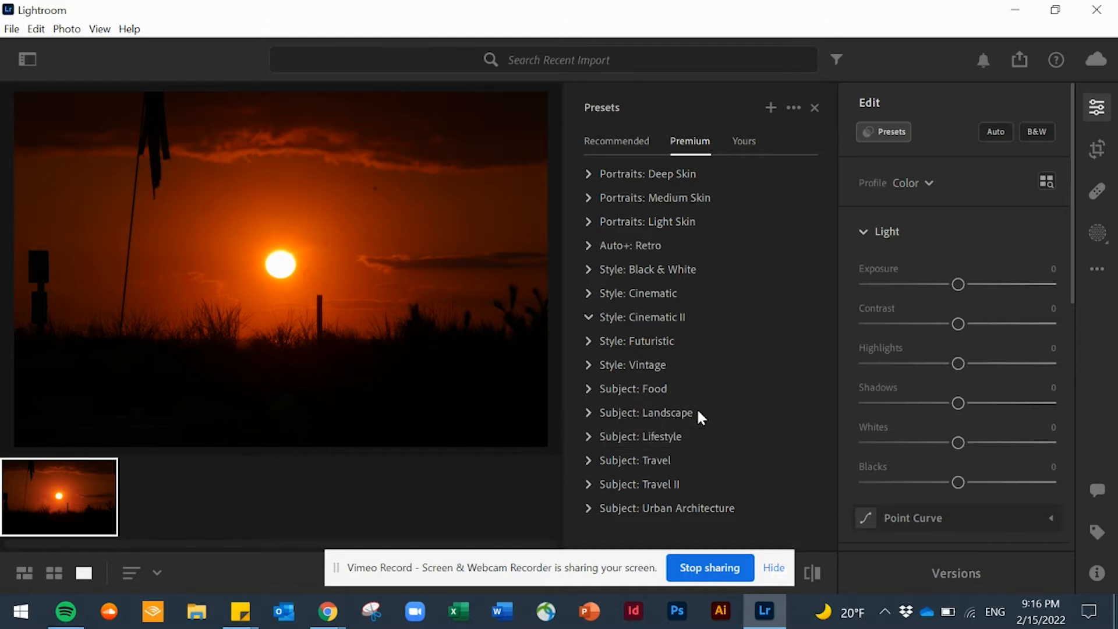
click(587, 412)
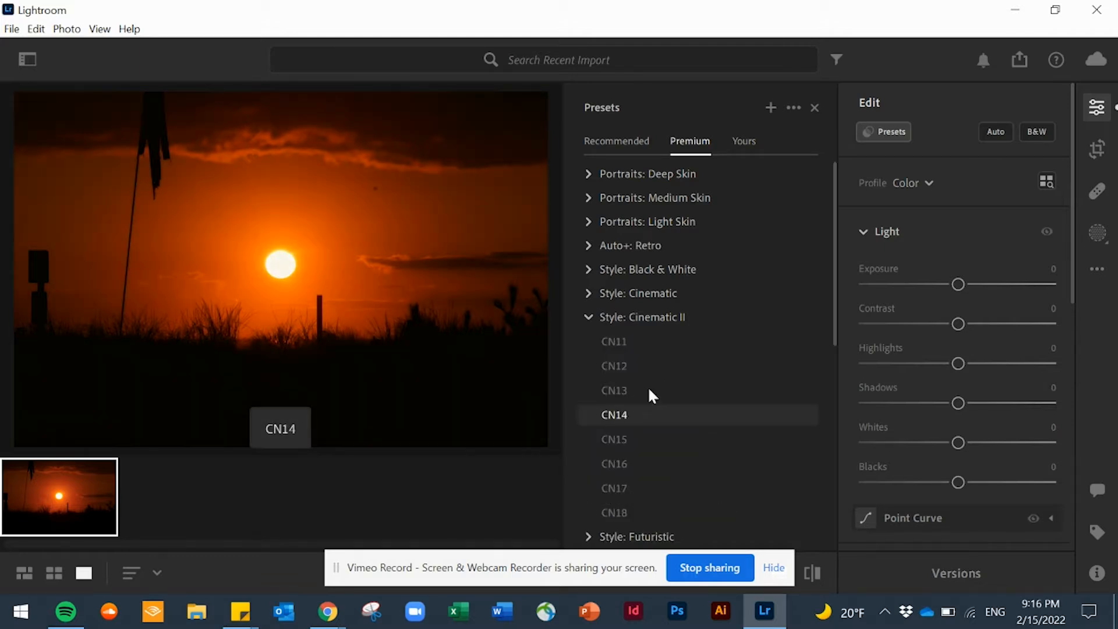
click(613, 342)
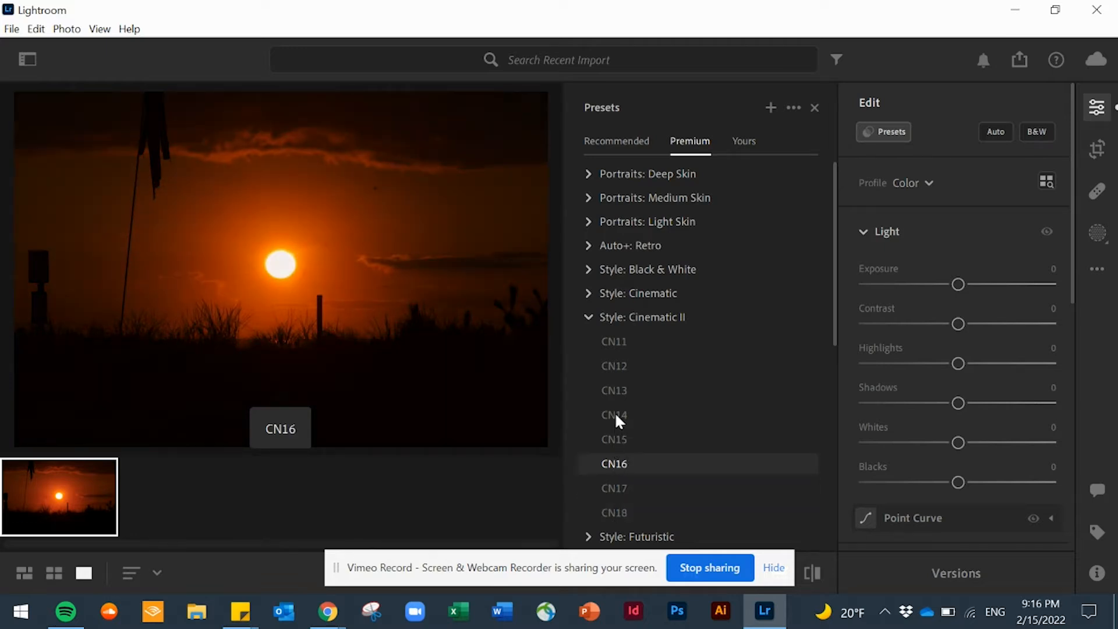
click(588, 317)
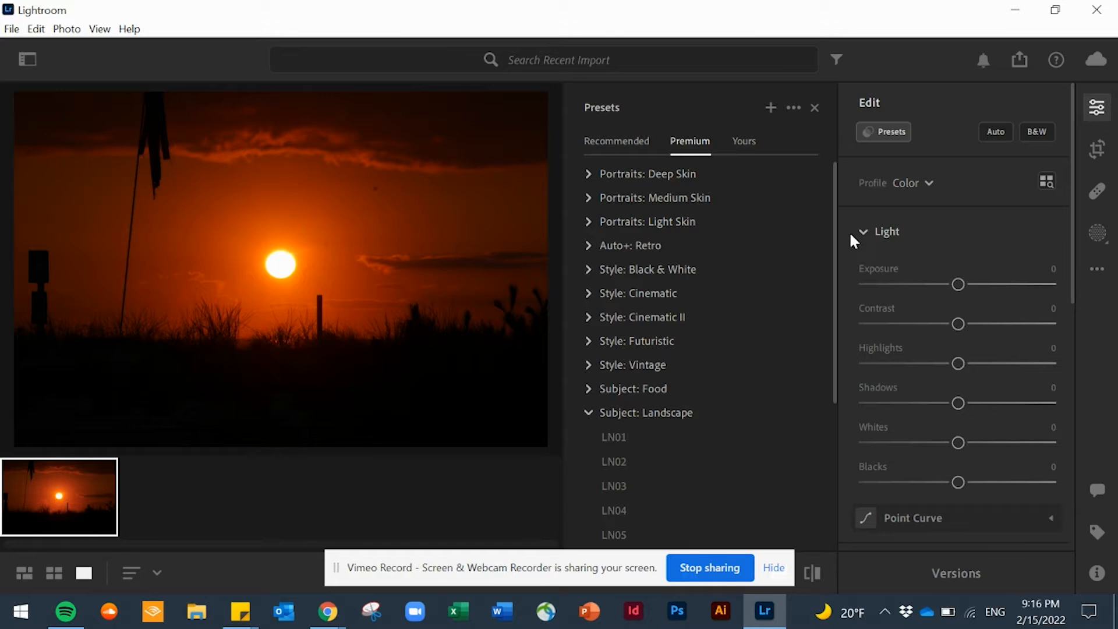
drag(836, 237, 826, 352)
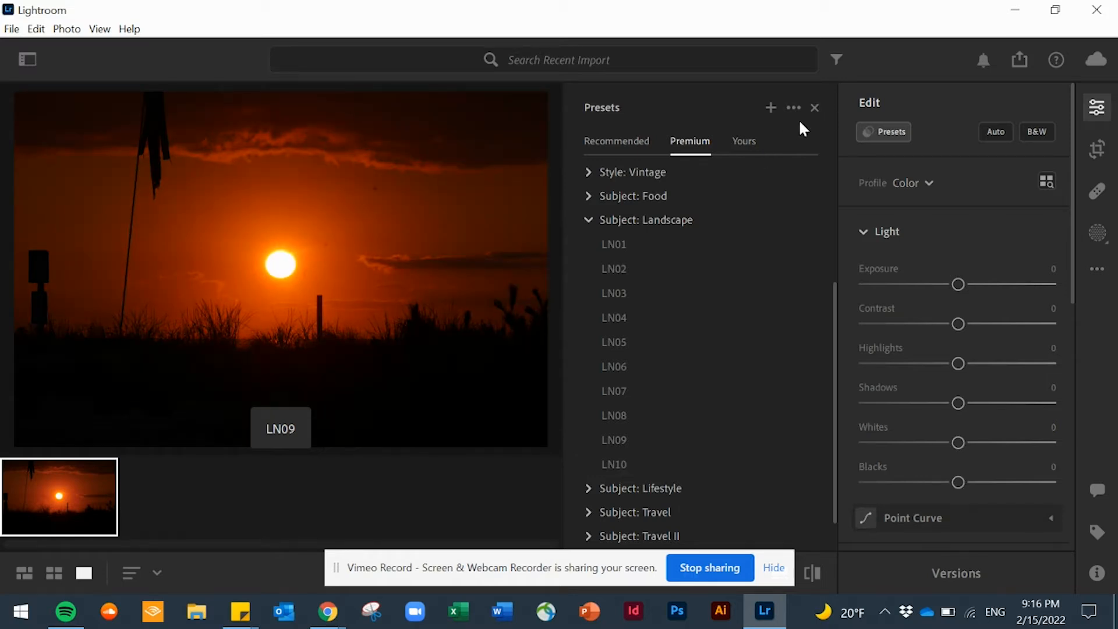
Apply the deep-red preset from the recommended community presets to the sunset photo
click(608, 143)
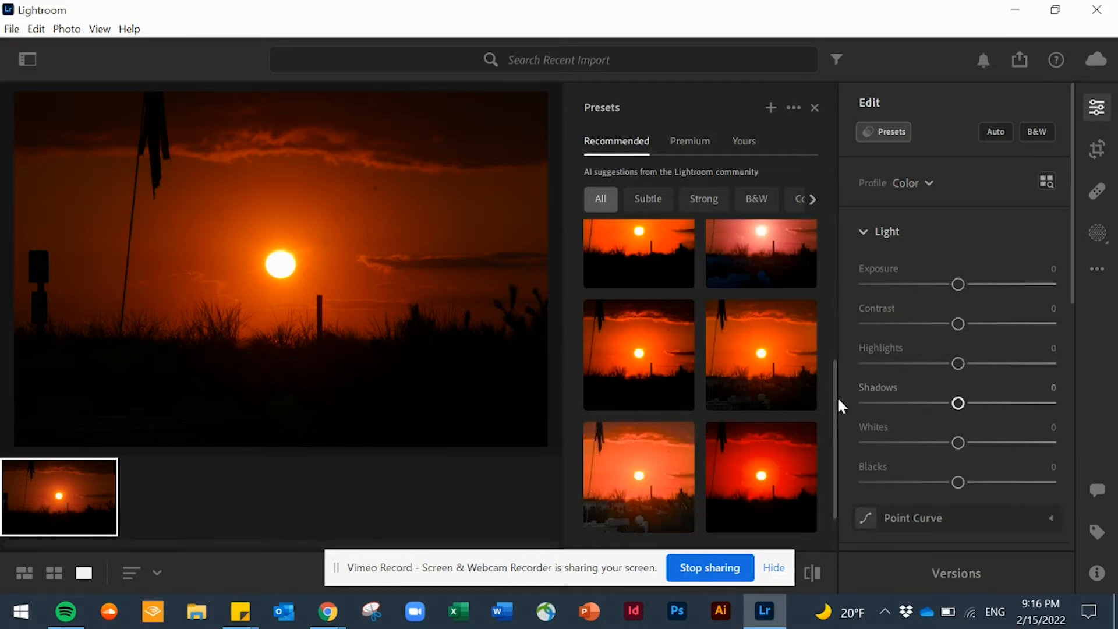
scroll(837, 398, up, 2)
mouse_move(837, 398)
mouse_down()
mouse_move(837, 231)
mouse_move(836, 379)
mouse_up()
click(761, 431)
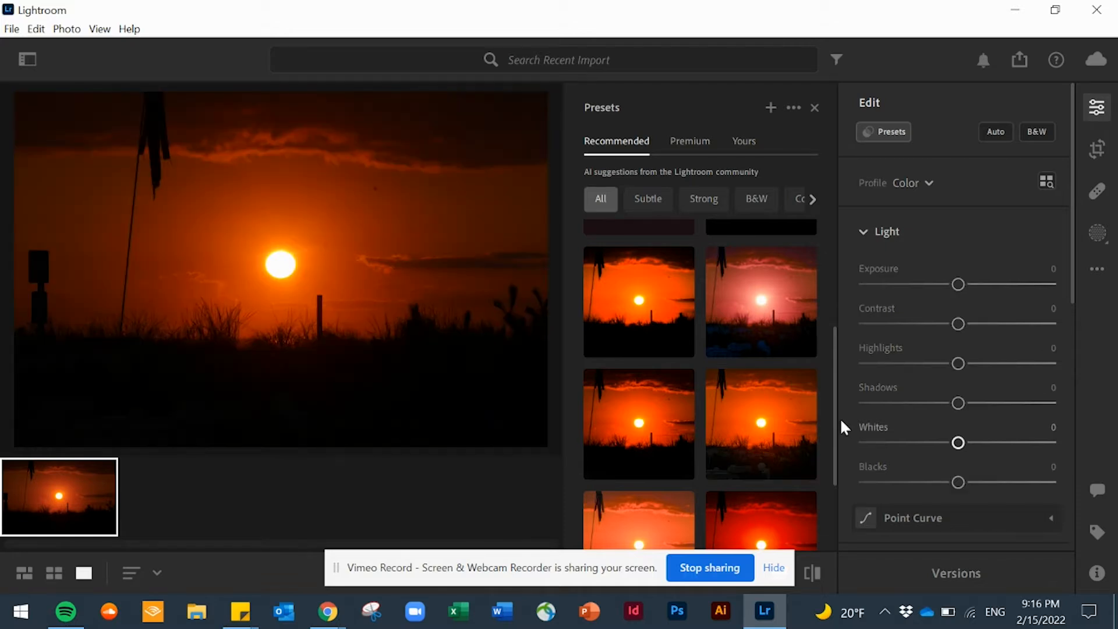
drag(835, 433, 839, 499)
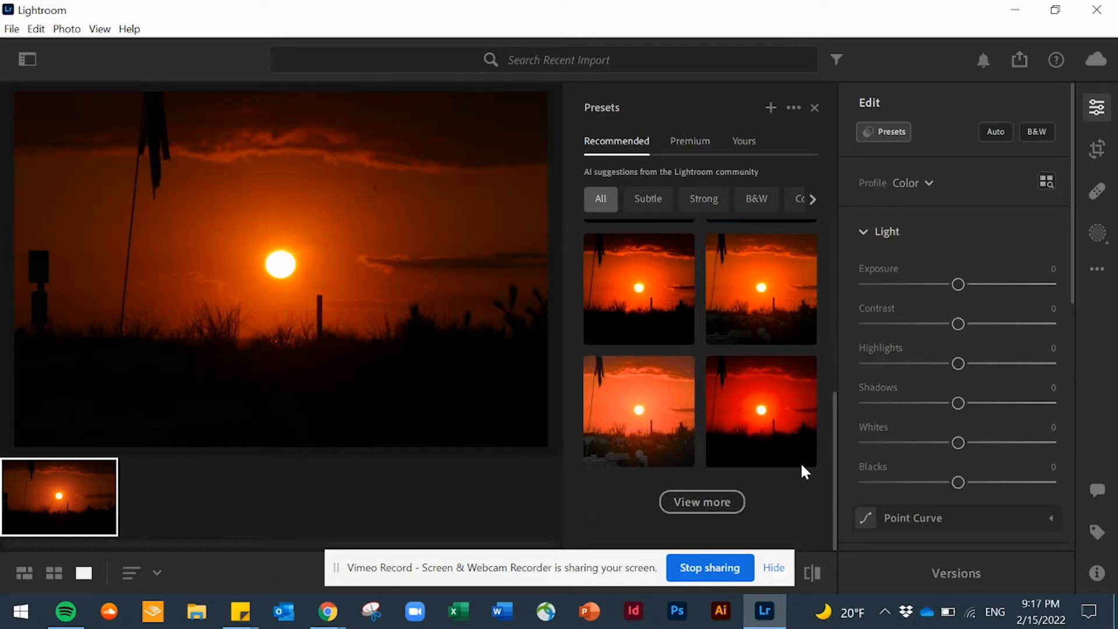
click(767, 421)
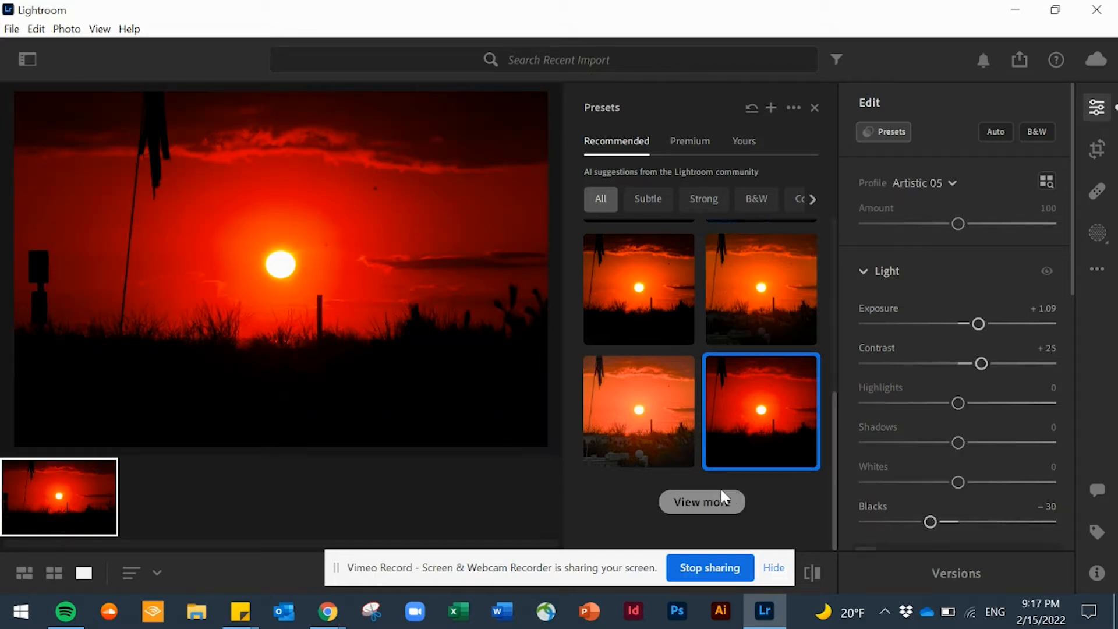
Expand the list of recommended presets and examine the additional options of the applied deep-red preset
click(701, 502)
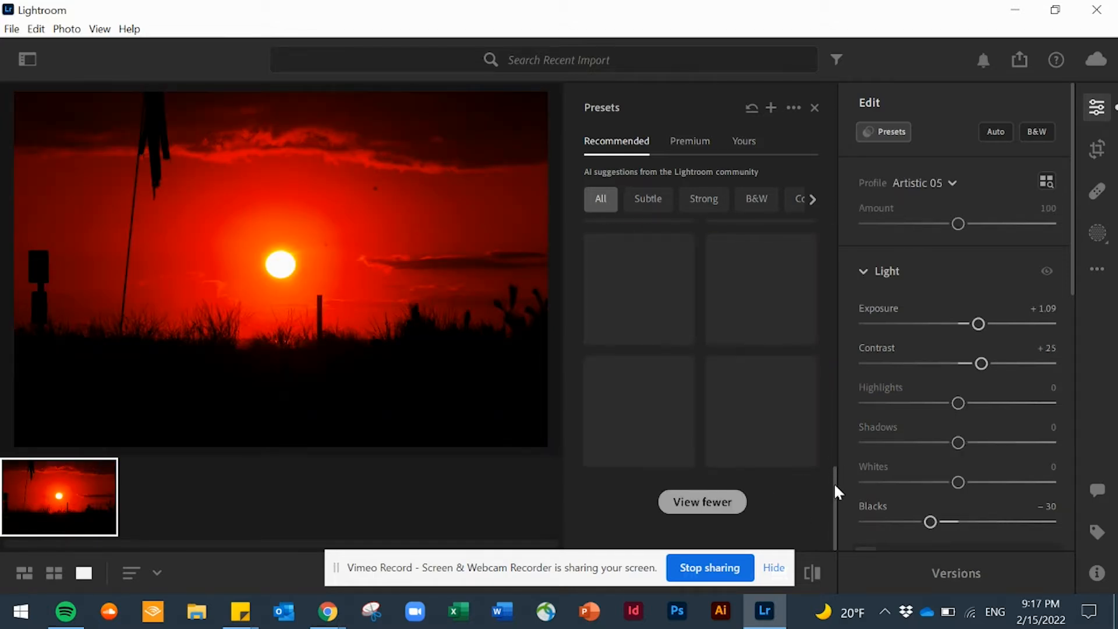
drag(837, 492, 840, 352)
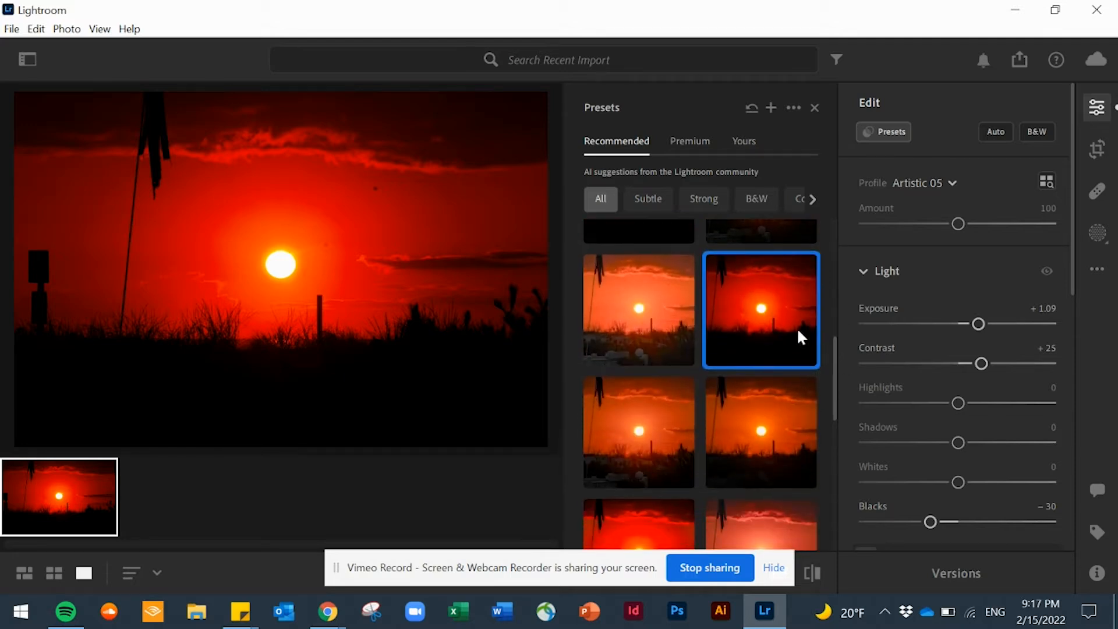
mouse_move(786, 311)
click(801, 269)
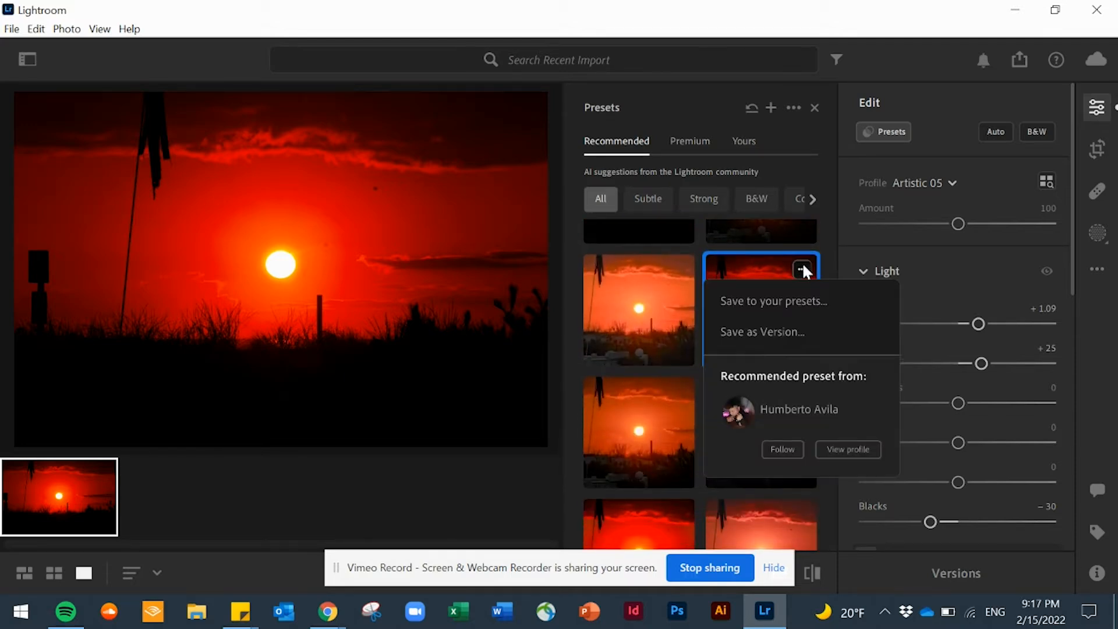
click(844, 246)
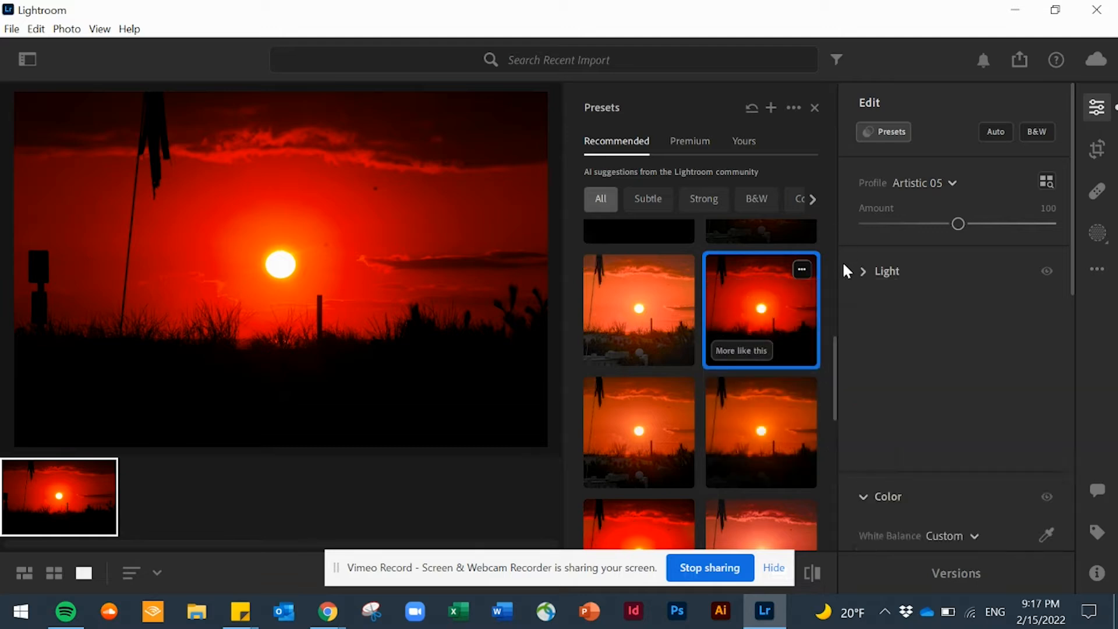
drag(835, 354, 830, 181)
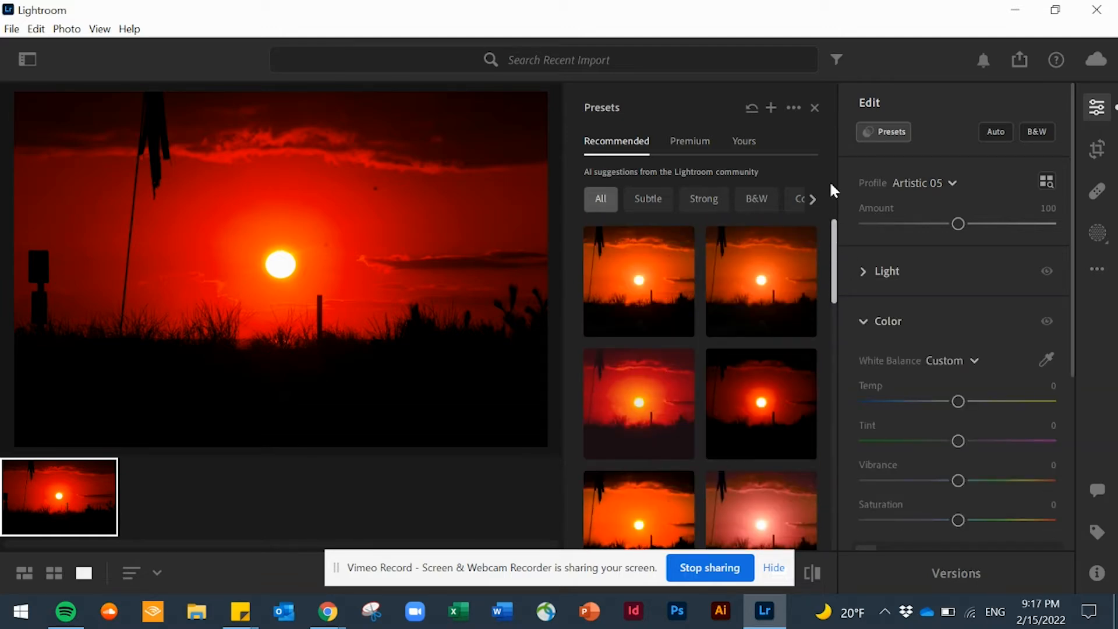
Close the presets and undo the deep-red preset applied to the photo
click(814, 108)
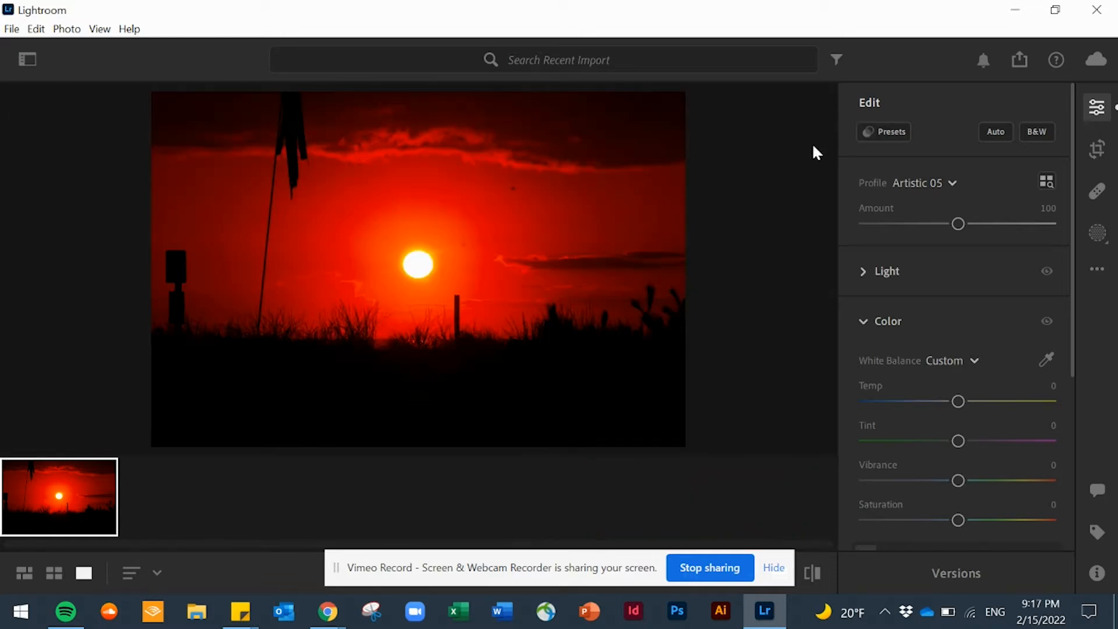
key(ctrl+z)
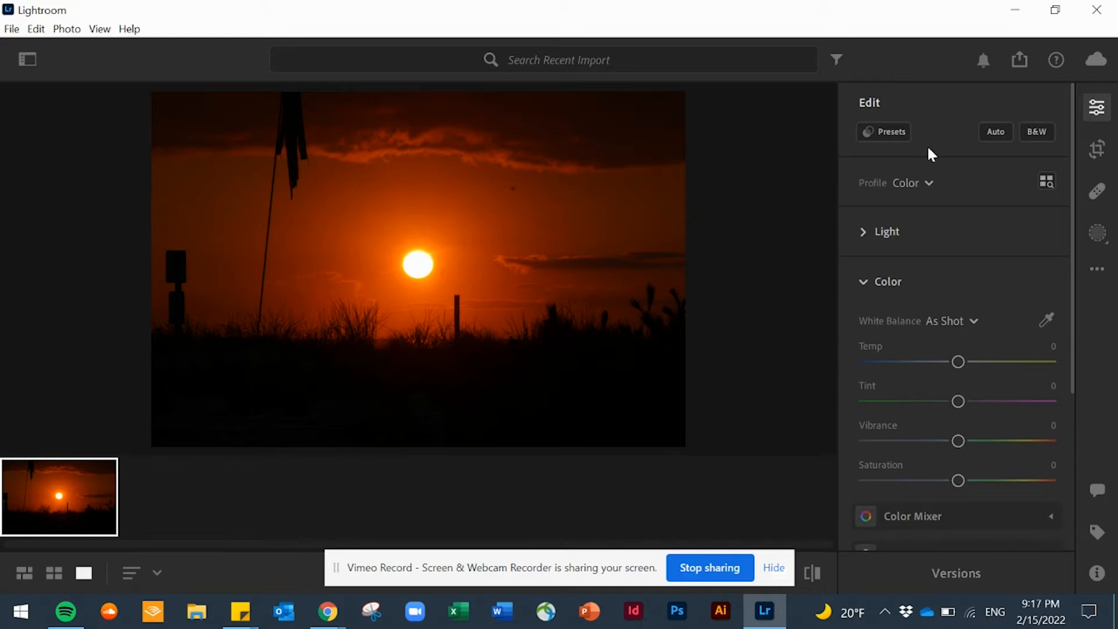
Preview the profile options, and try the Auto settings and the B&W conversion on the sunset photo, reverting each
click(929, 185)
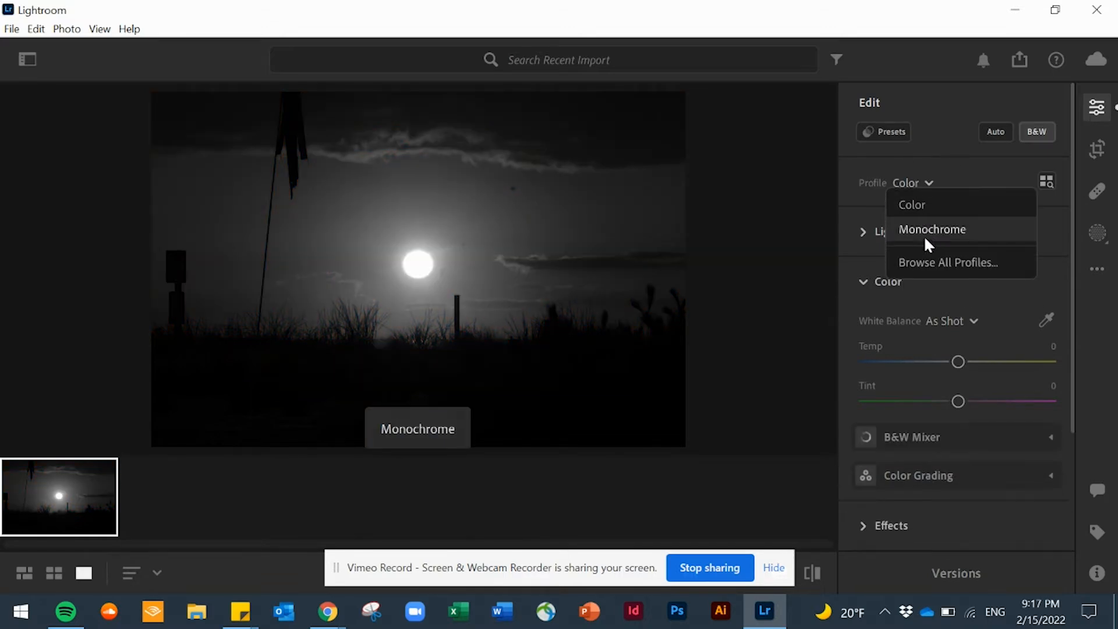
click(946, 145)
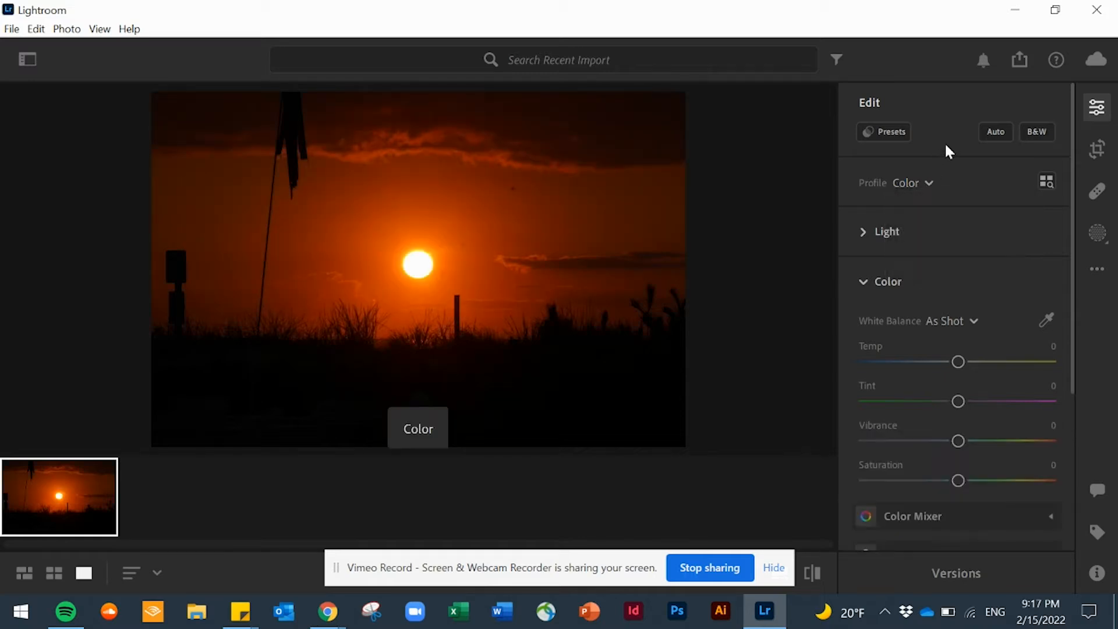
click(997, 132)
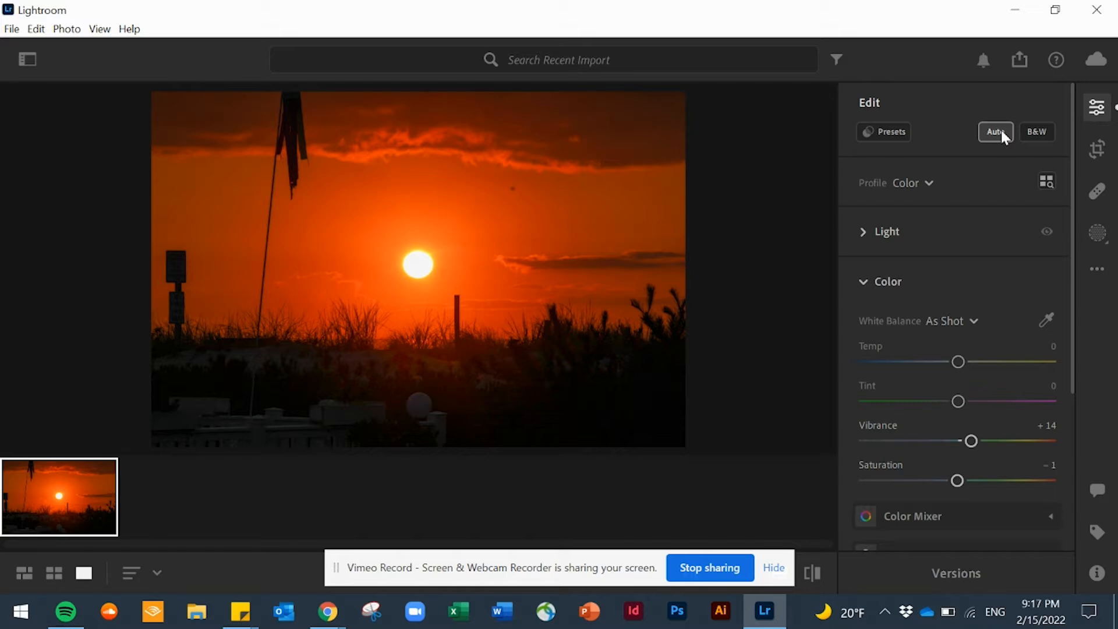
click(1002, 134)
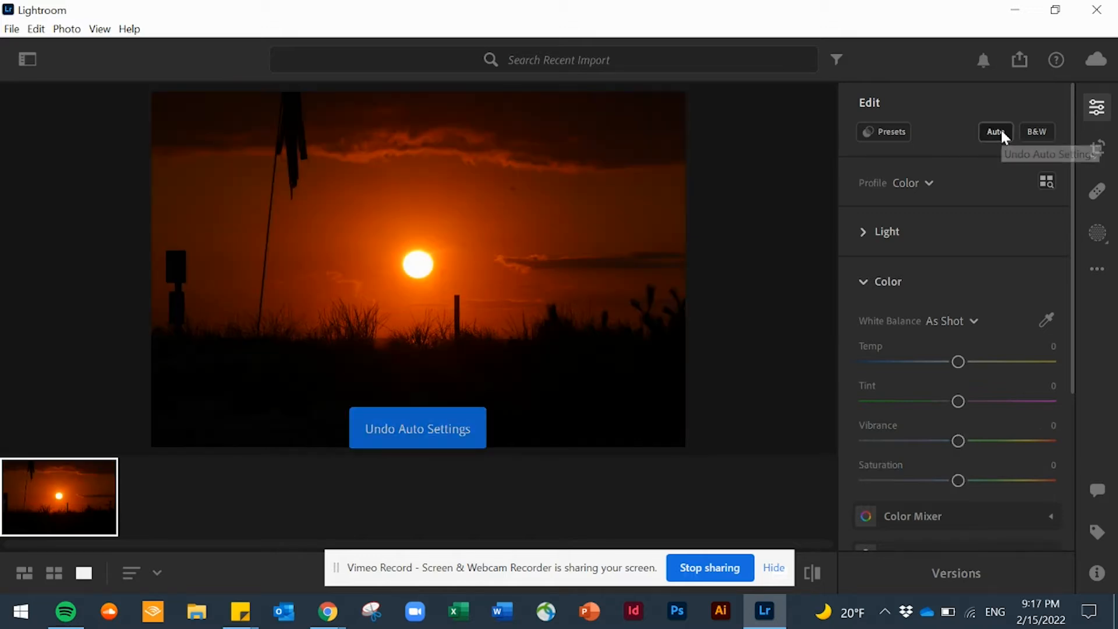
click(1039, 133)
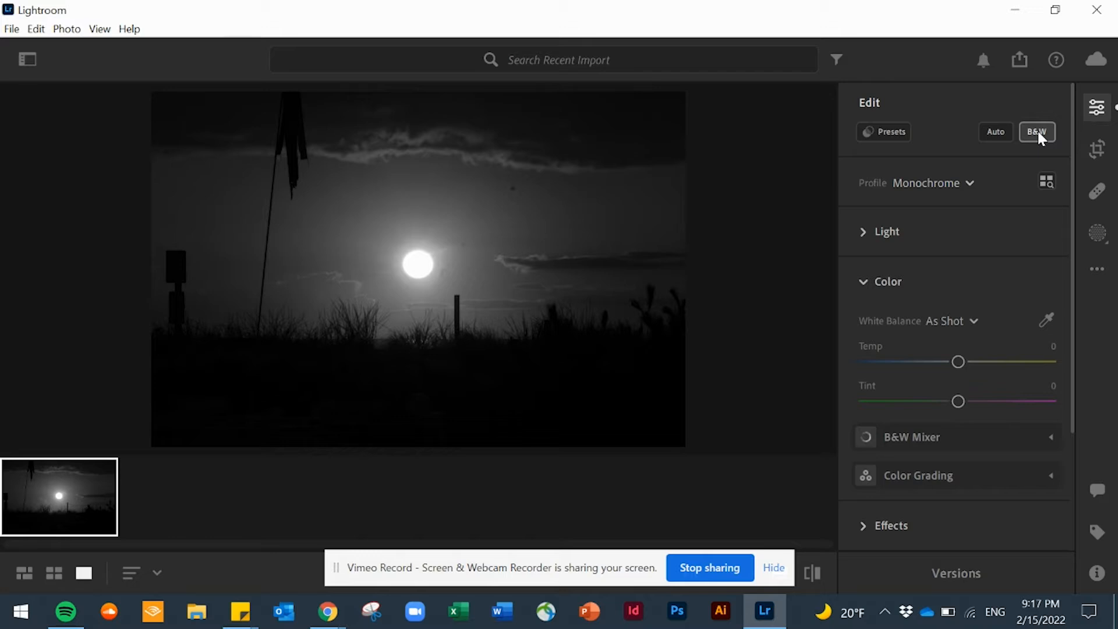
click(1038, 134)
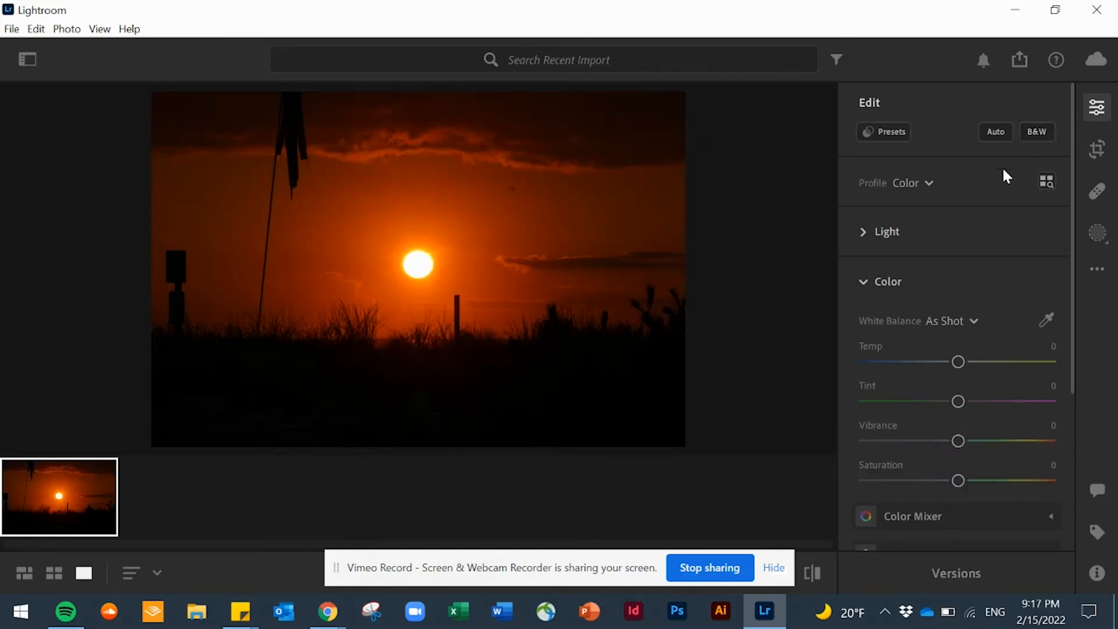
Examine the Light sliders and the white balance options of the Color section, and collapse the Color section
scroll(969, 263, down, 1)
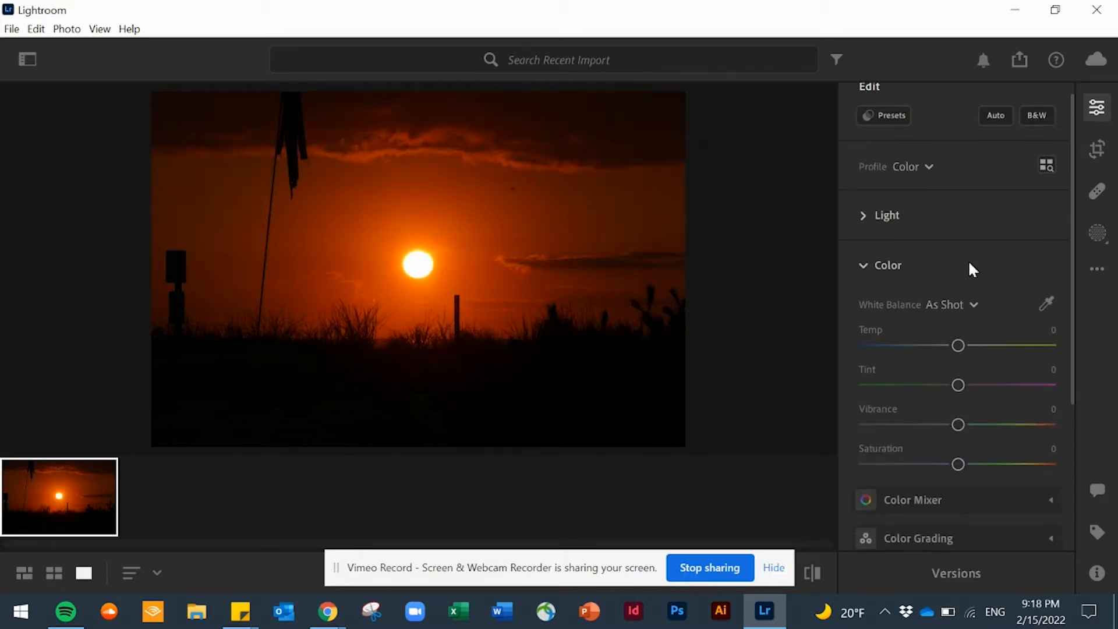
click(864, 217)
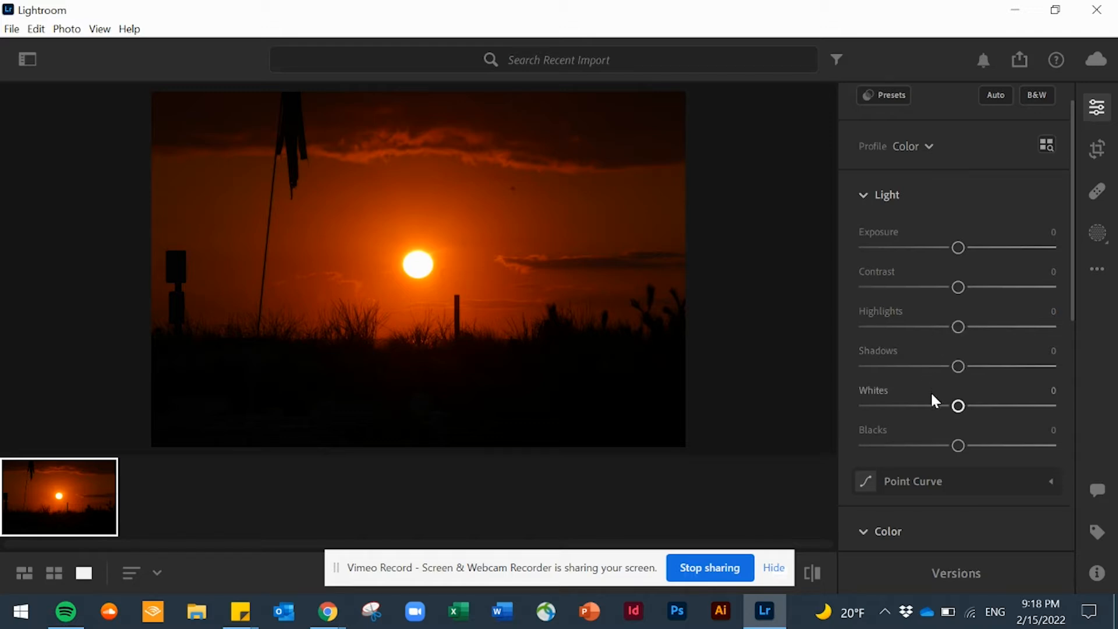
scroll(932, 407, down, 5)
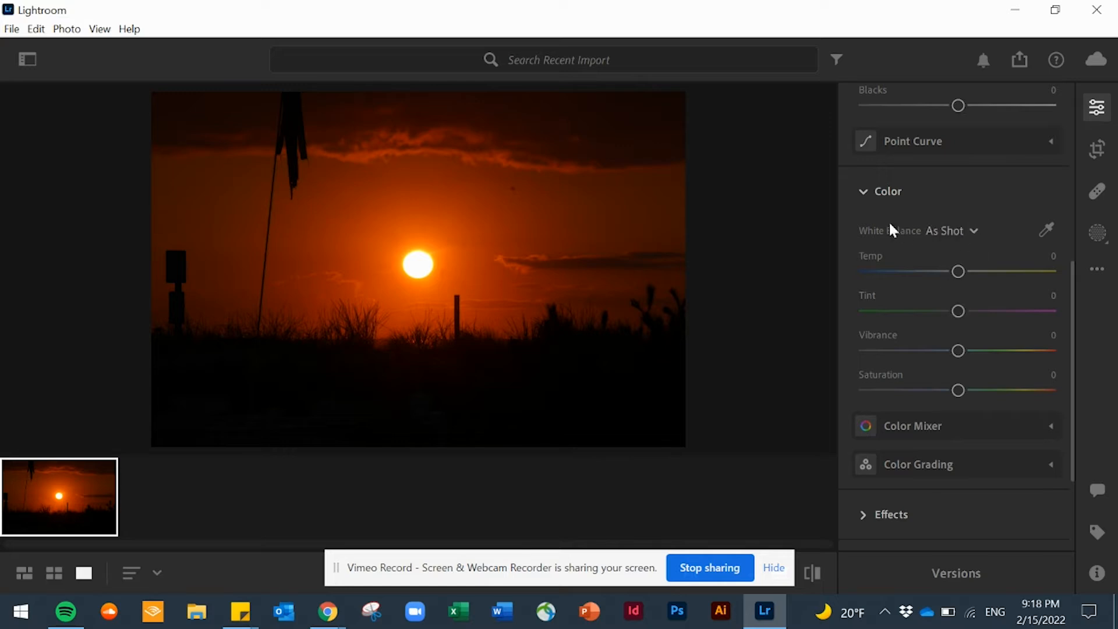
click(974, 227)
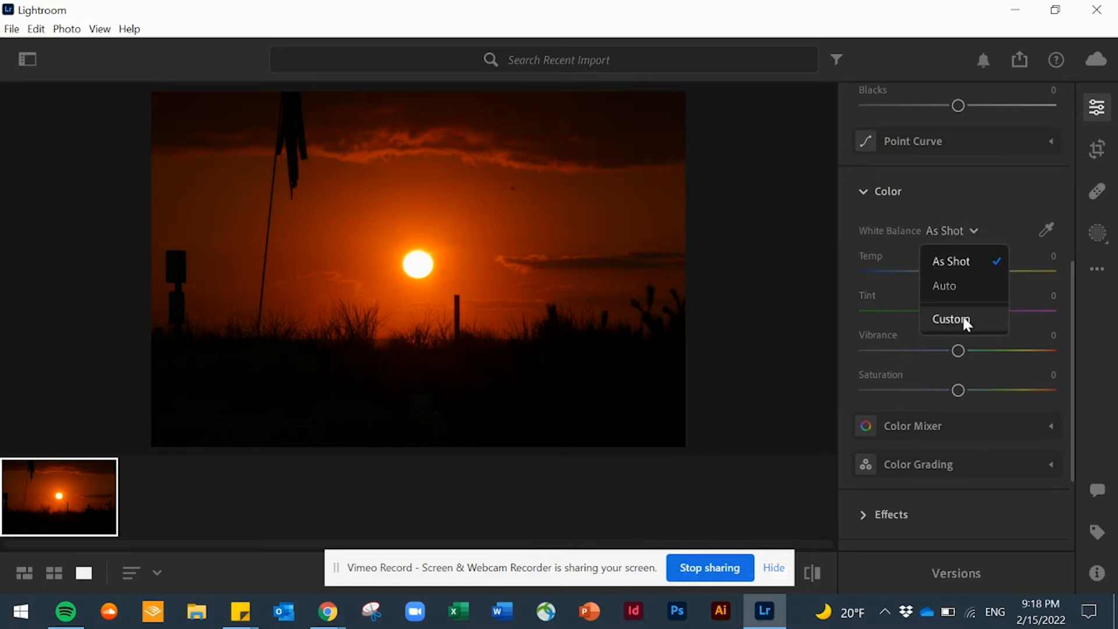
click(980, 194)
click(979, 195)
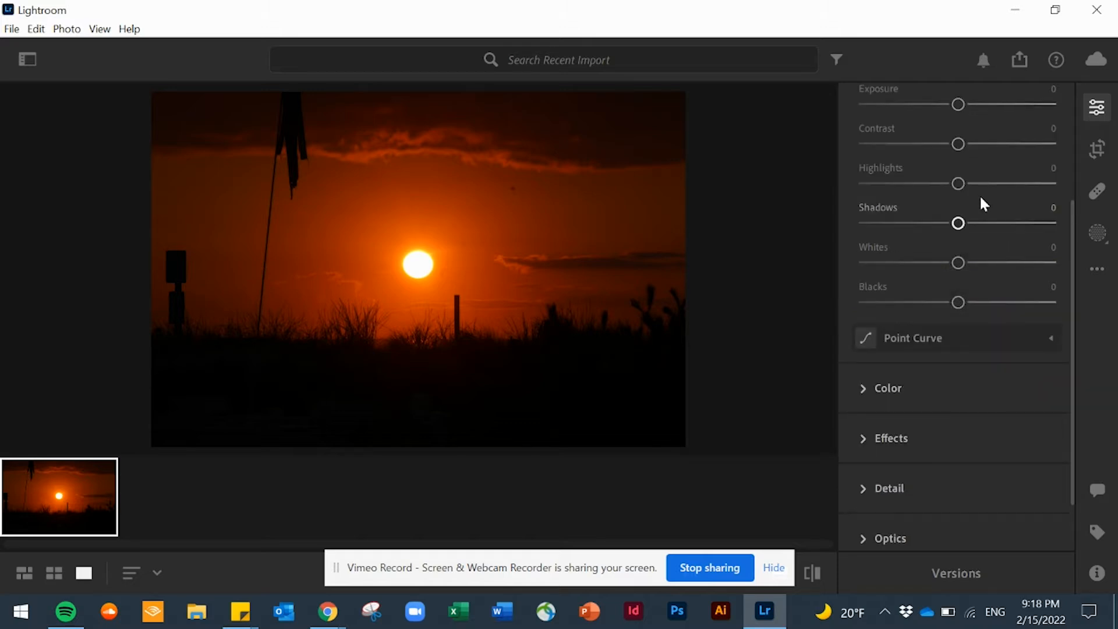
Expand the Effects, Detail, Optics and Geometry sections and examine their controls
scroll(942, 464, down, 2)
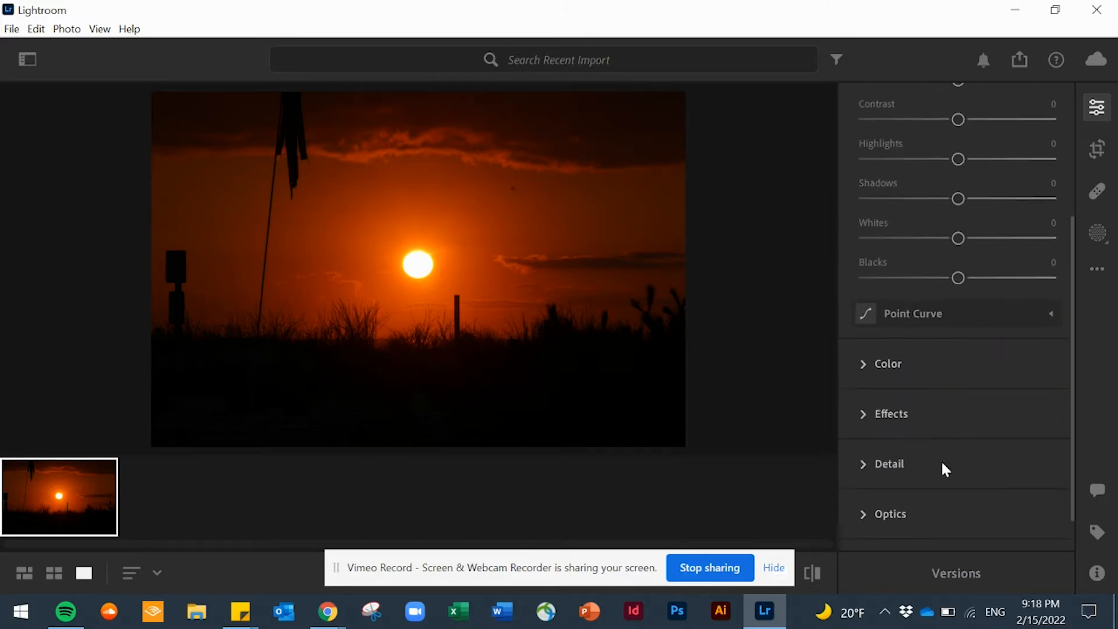
click(866, 368)
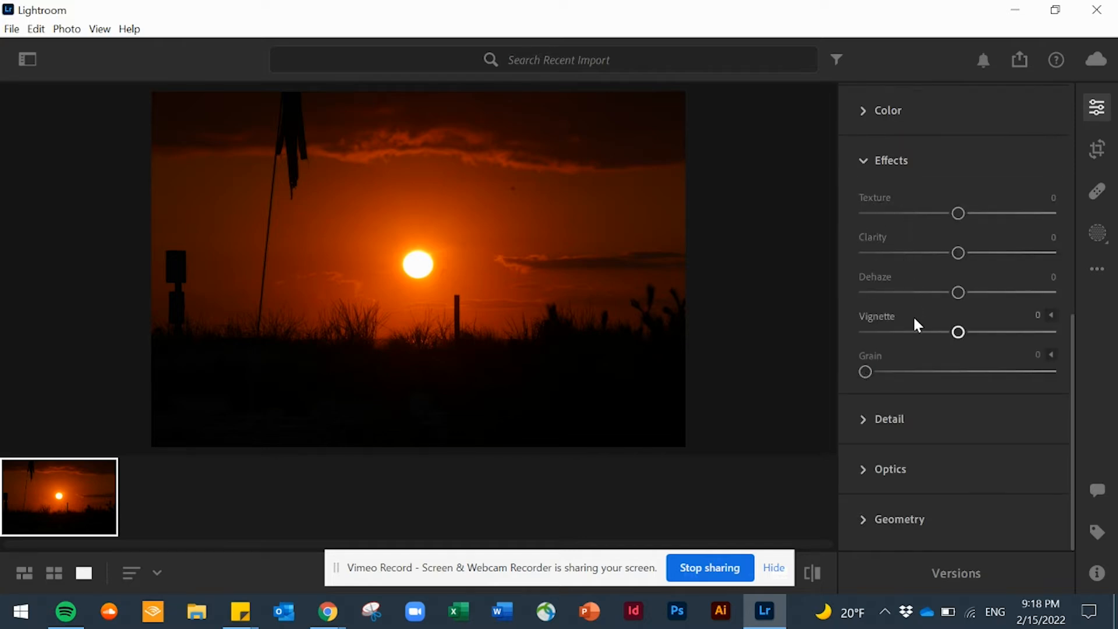
click(867, 420)
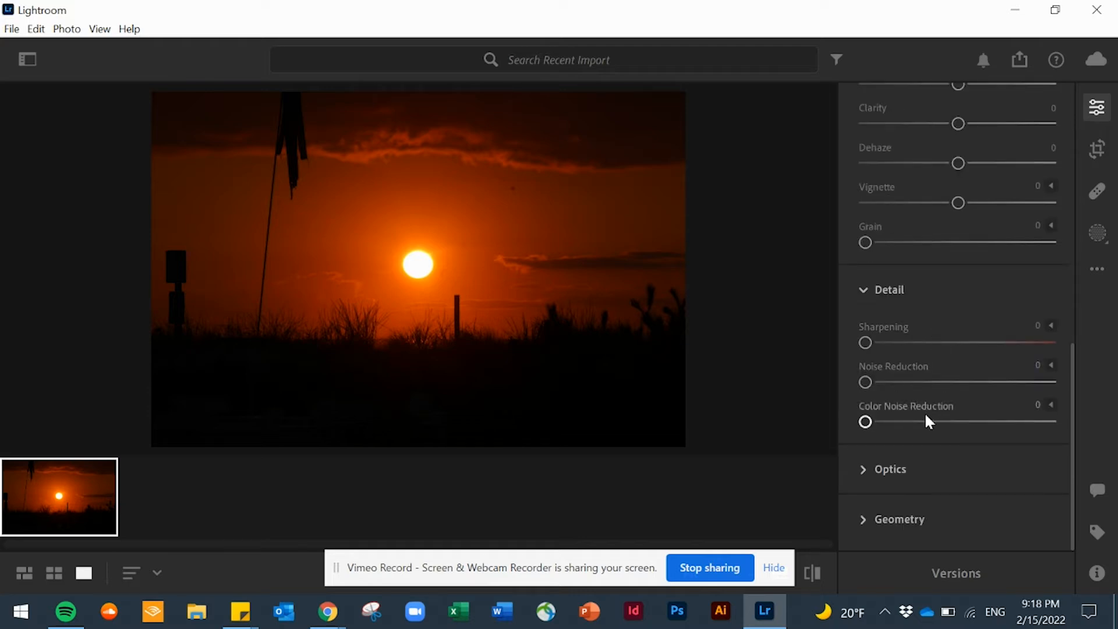
click(864, 472)
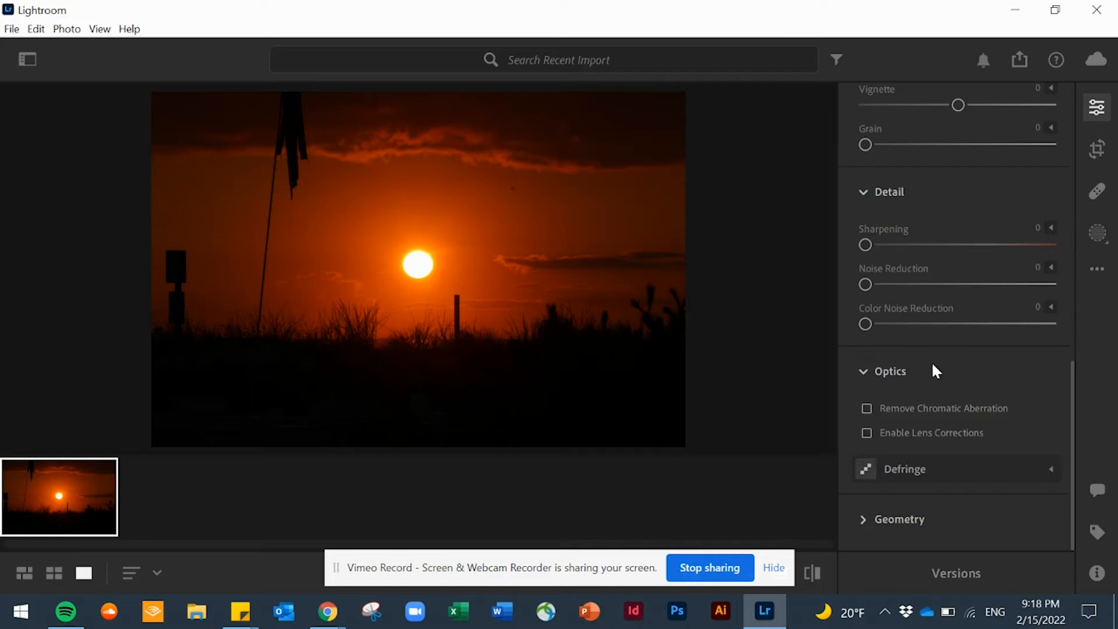
click(862, 519)
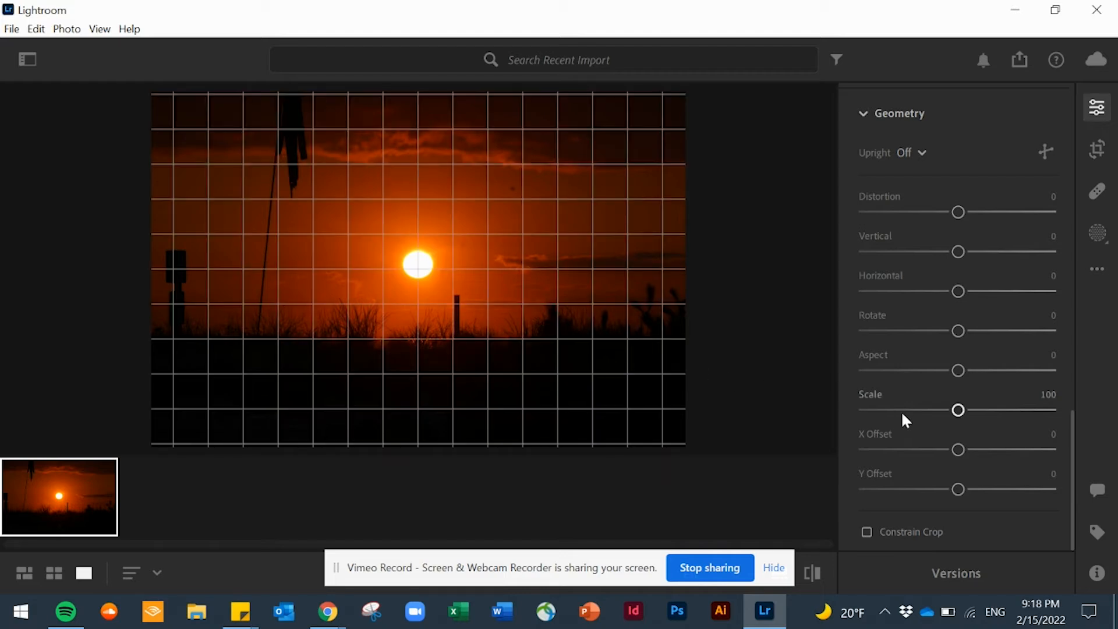
Try the Level option for Upright, set Upright back to Off, and collapse the Geometry section
click(919, 153)
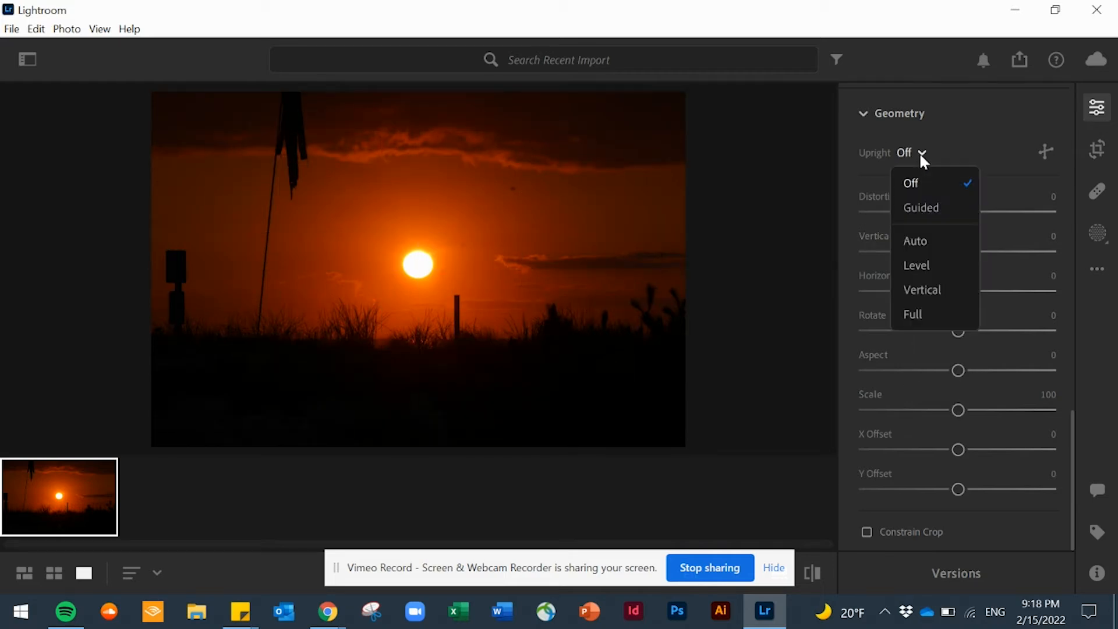
click(929, 265)
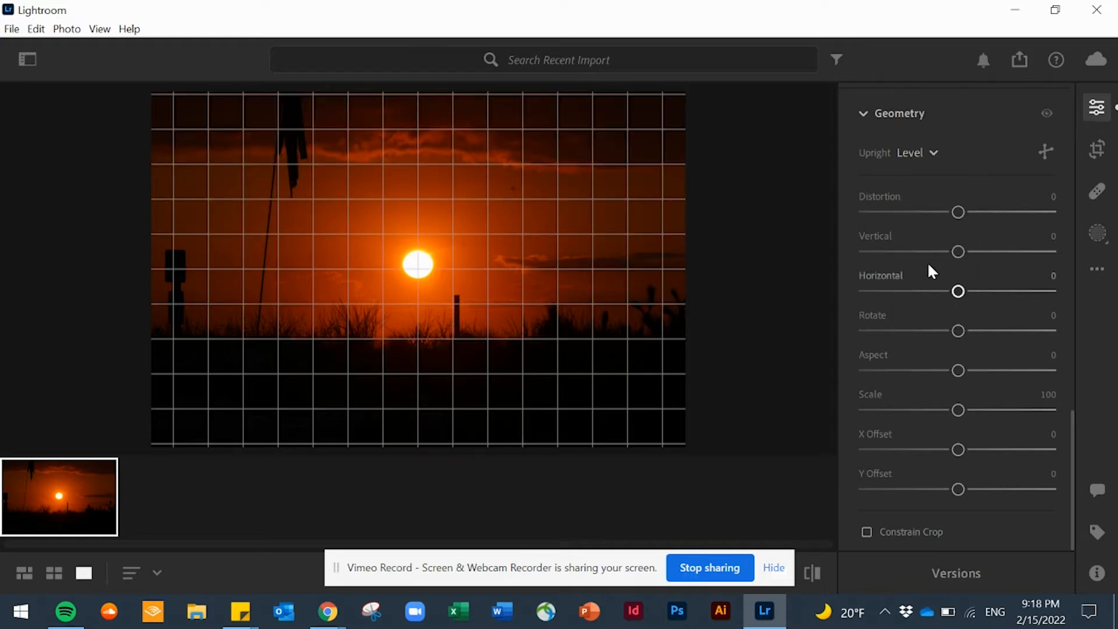
click(931, 154)
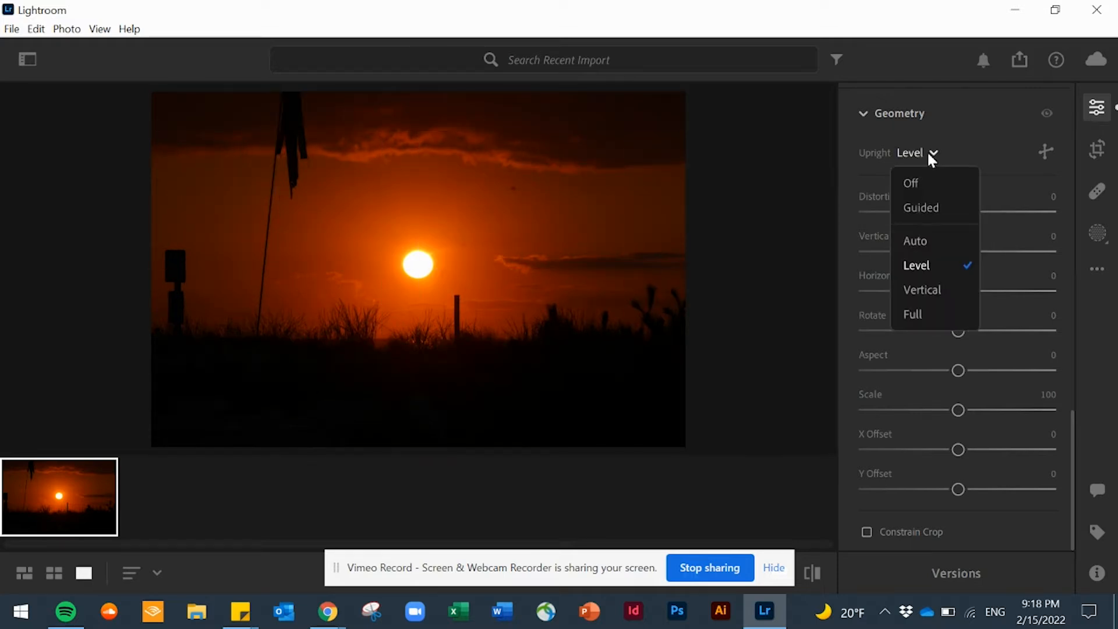
click(925, 181)
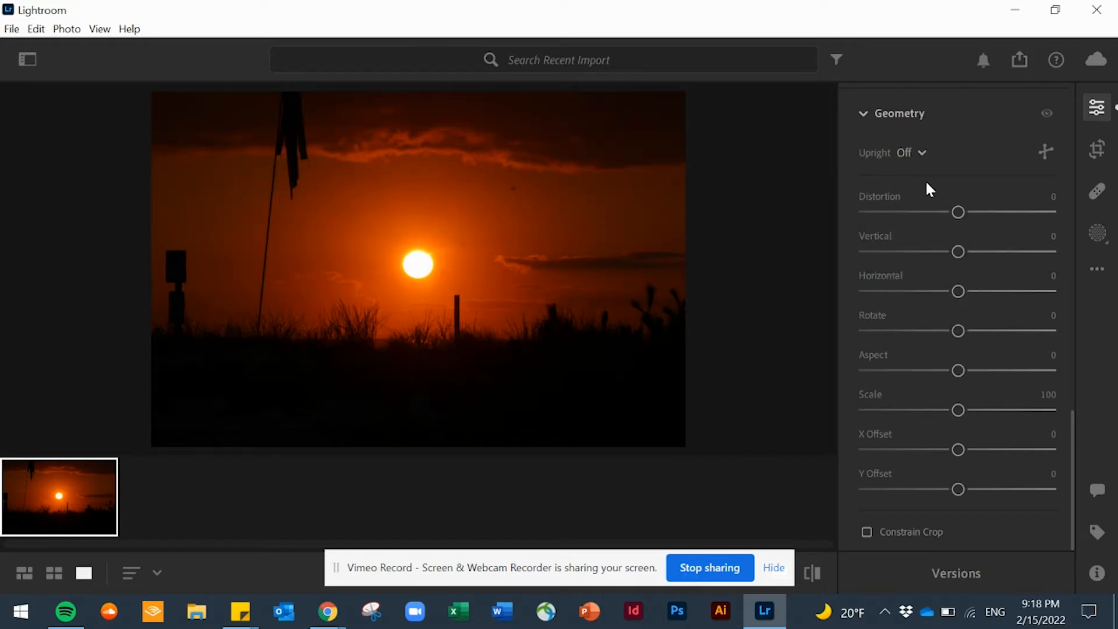
click(863, 114)
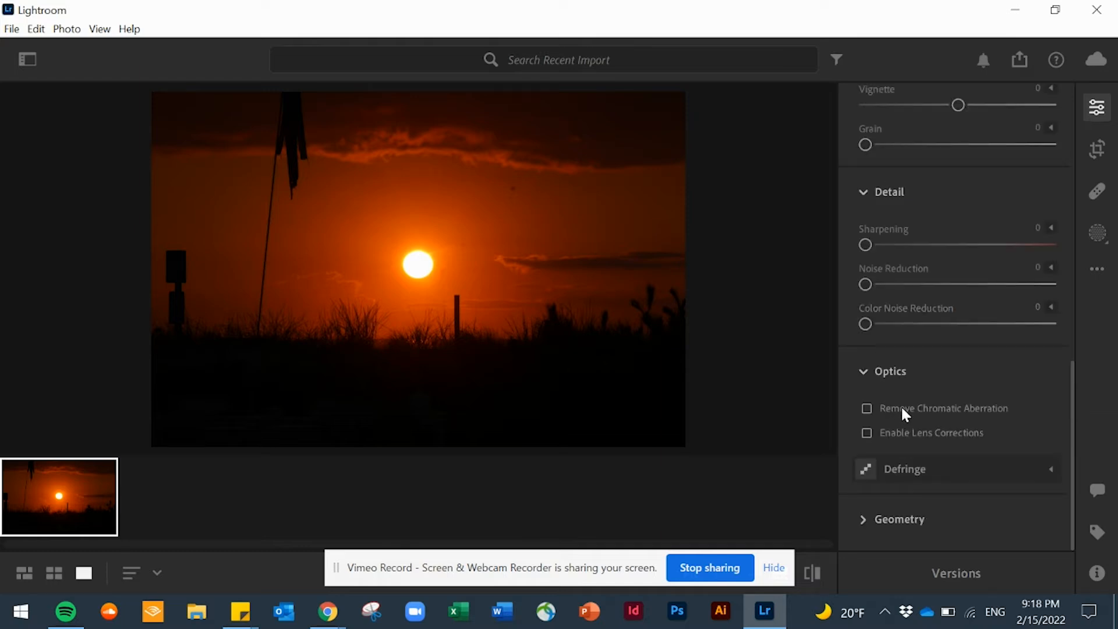
Enable lens corrections with the Canon EF-S 10-22mm f/3.5-4.5 USM lens profile
click(905, 433)
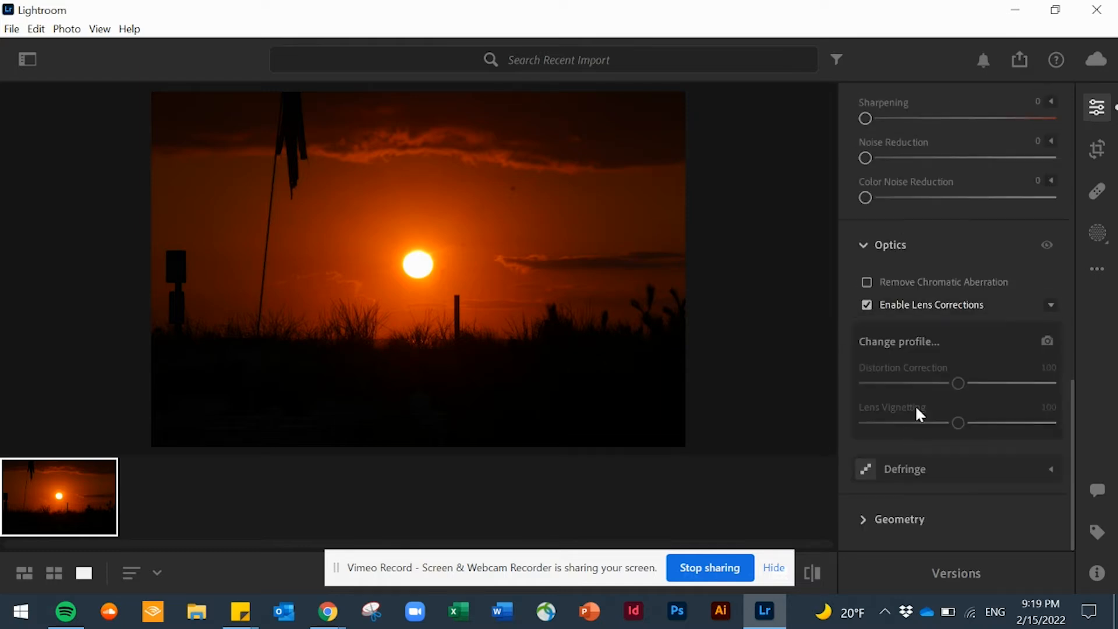
click(916, 344)
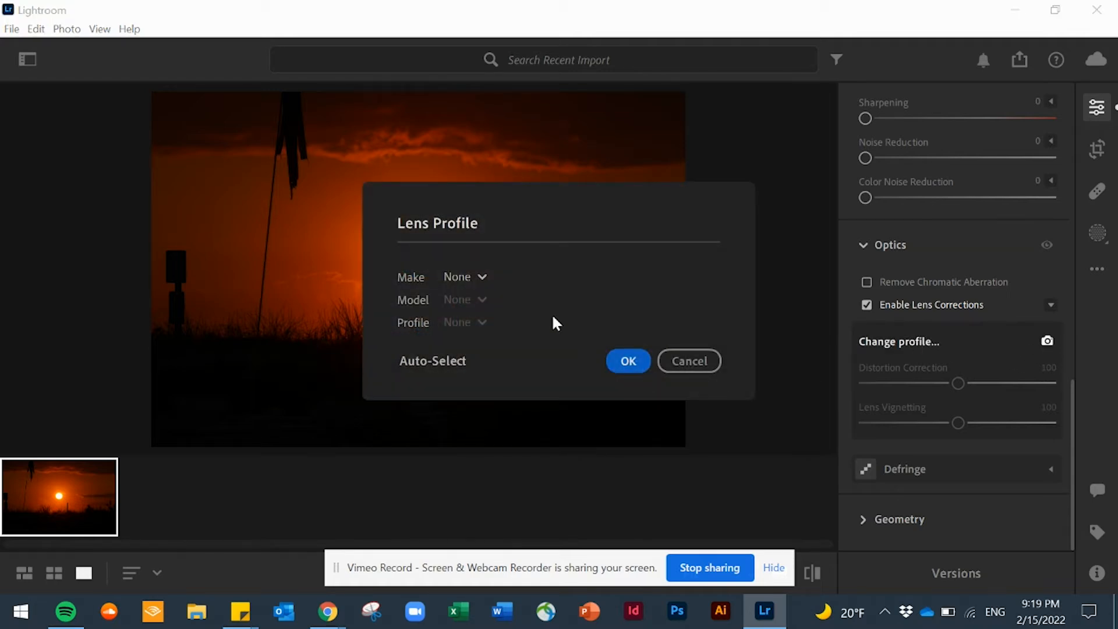
click(479, 275)
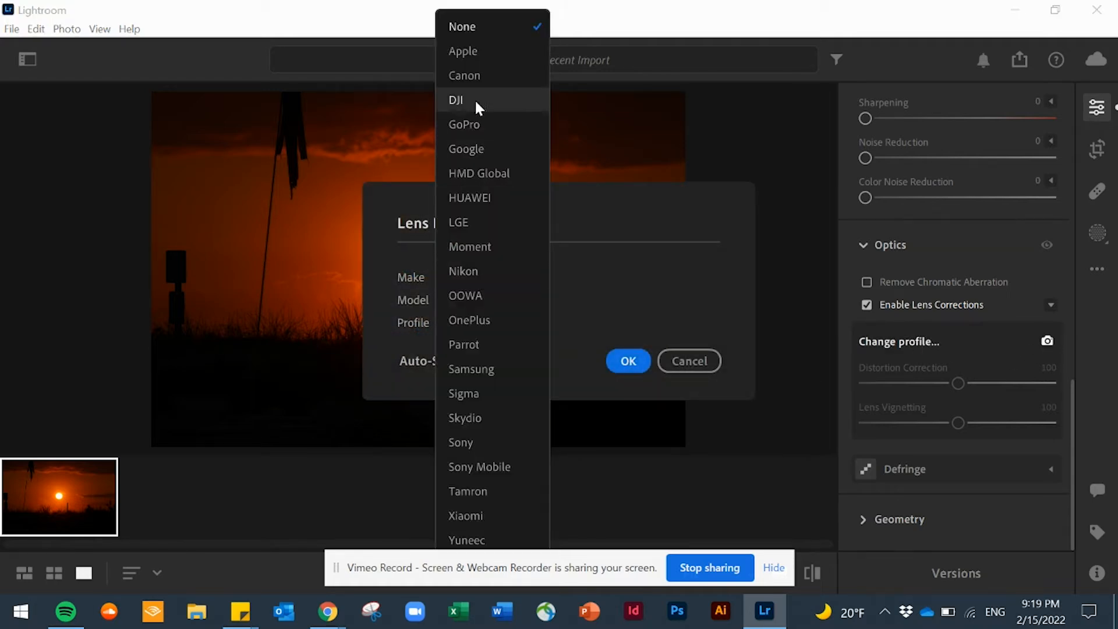
click(467, 74)
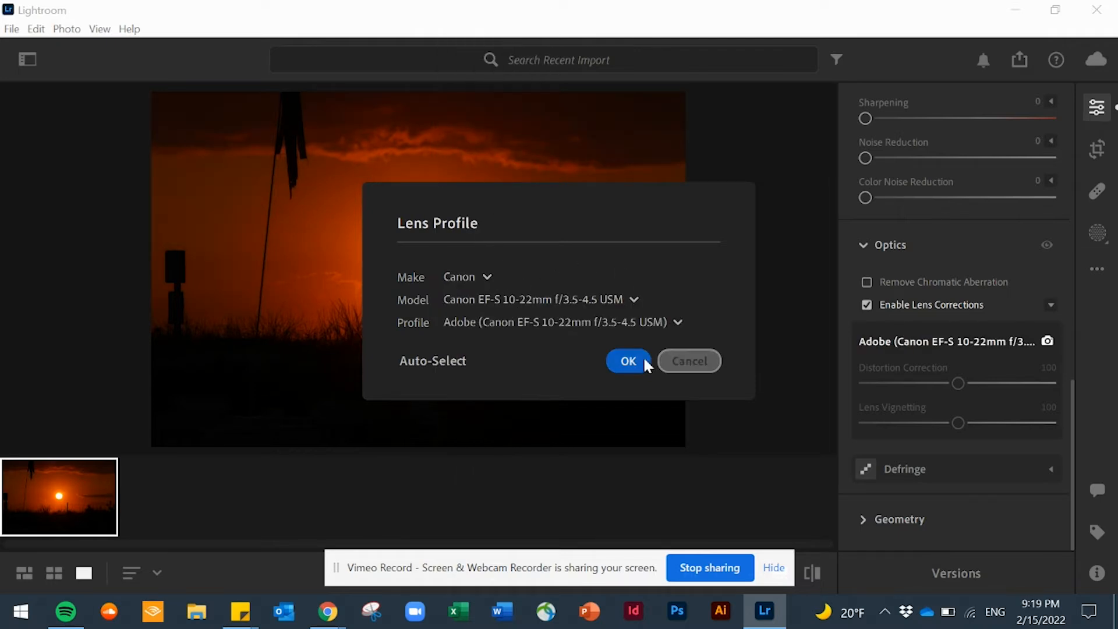
click(622, 365)
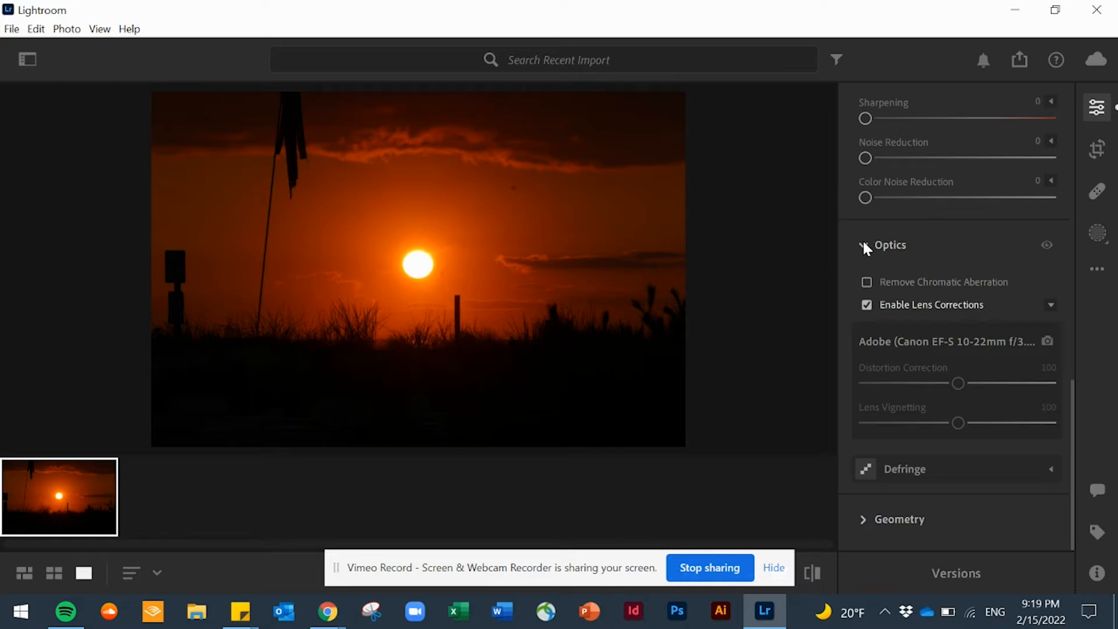
Try removing chromatic aberration, switch the option back off, and collapse the Optics section
click(932, 289)
click(930, 286)
click(862, 241)
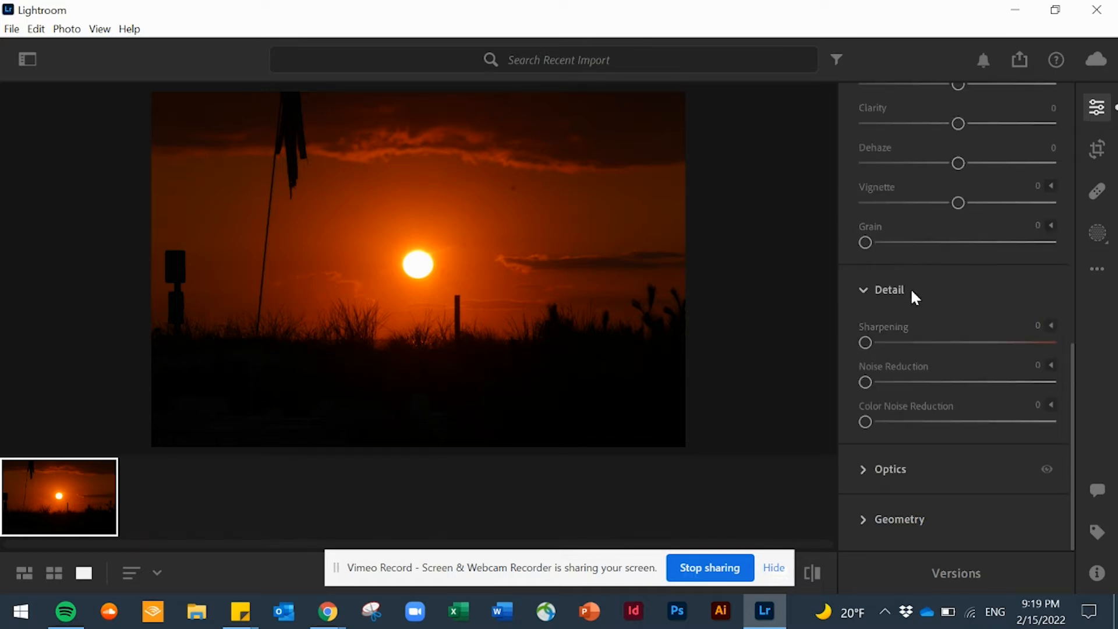
Expand the Color section, try out different saturation levels on the photo, and reset Saturation to 0
scroll(912, 294, up, 6)
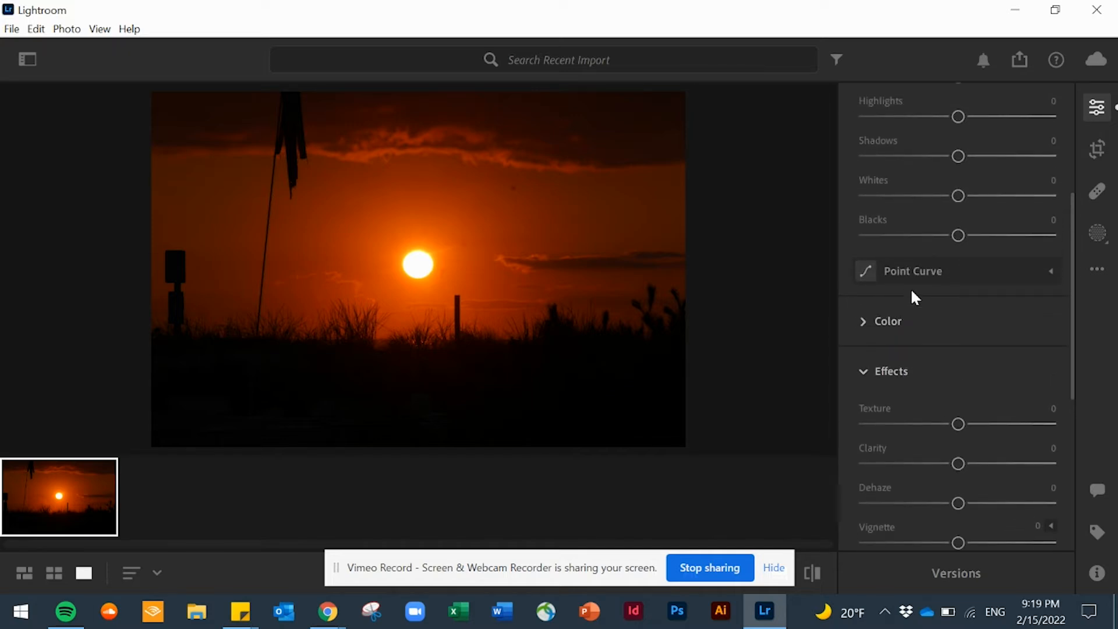
click(865, 324)
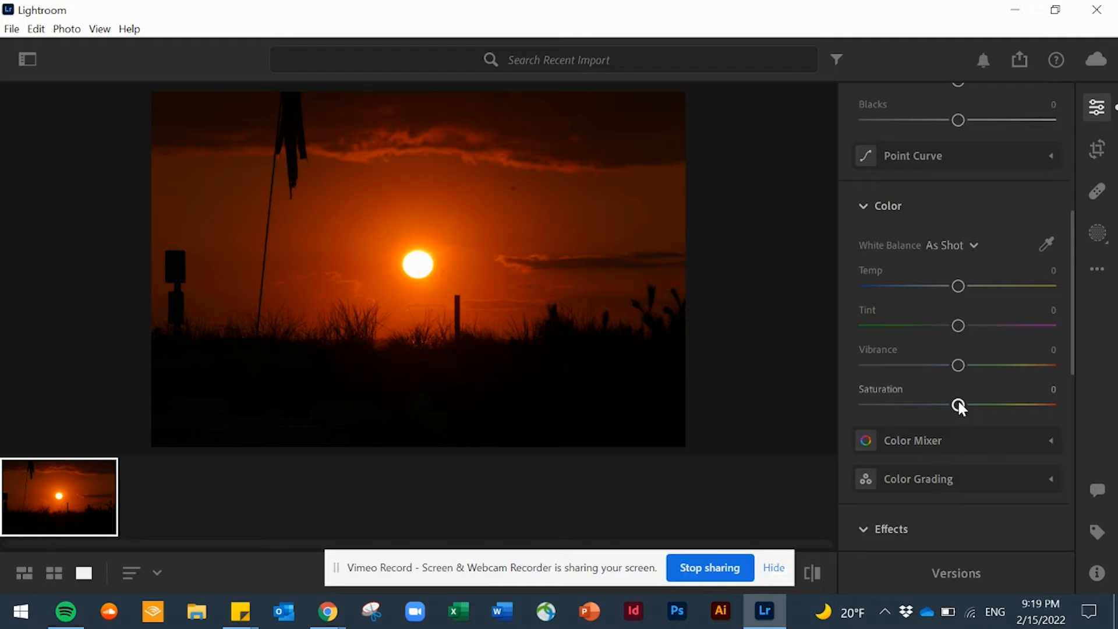
mouse_move(958, 406)
mouse_down()
mouse_move(1059, 415)
mouse_move(902, 405)
mouse_move(938, 387)
mouse_move(953, 400)
mouse_up()
click(1055, 387)
text(0)
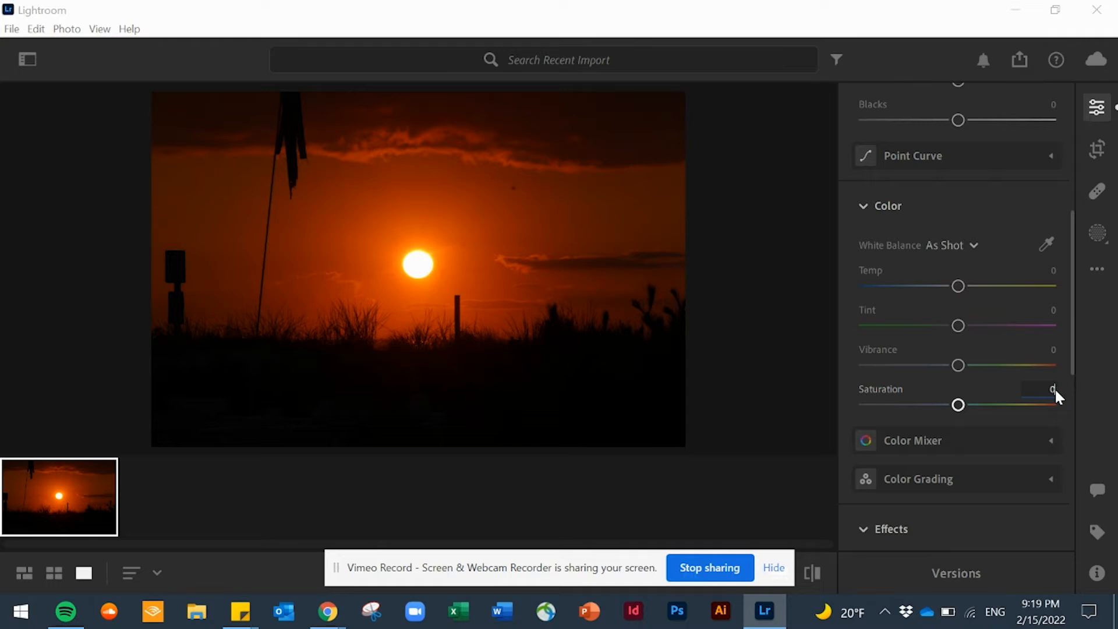
Try raising Vibrance to +100 on the sunset photo and reset it to 0
click(959, 363)
drag(960, 365, 1063, 369)
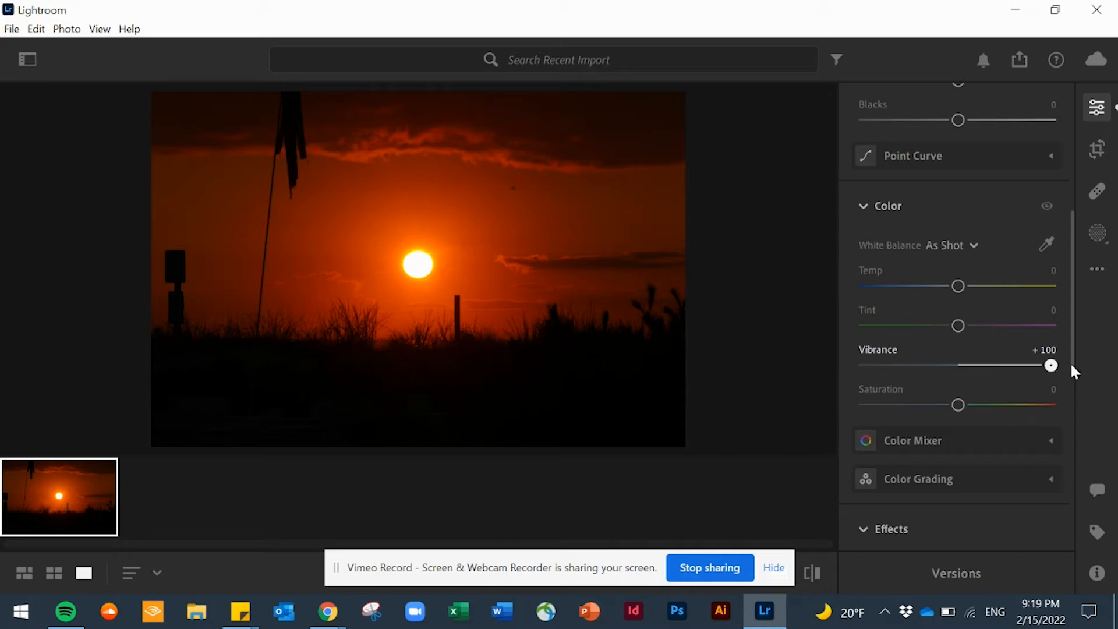
drag(1072, 365, 960, 365)
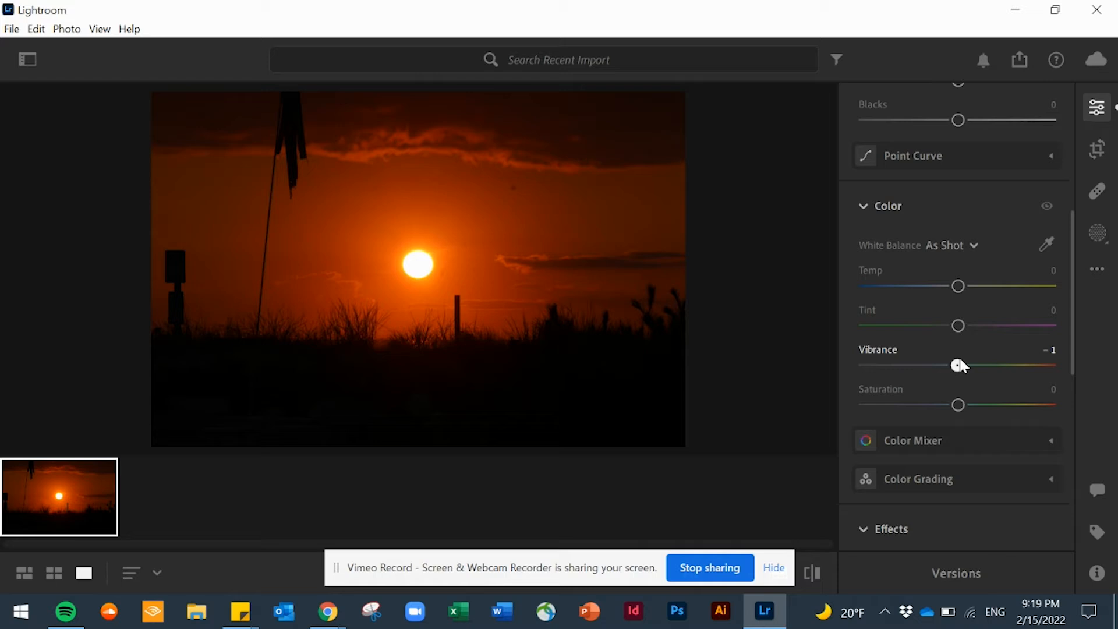
click(1052, 348)
text(0)
key(Return)
Try shifting Tint to +100 on the sunset photo and reset it to 0
drag(960, 326, 1069, 330)
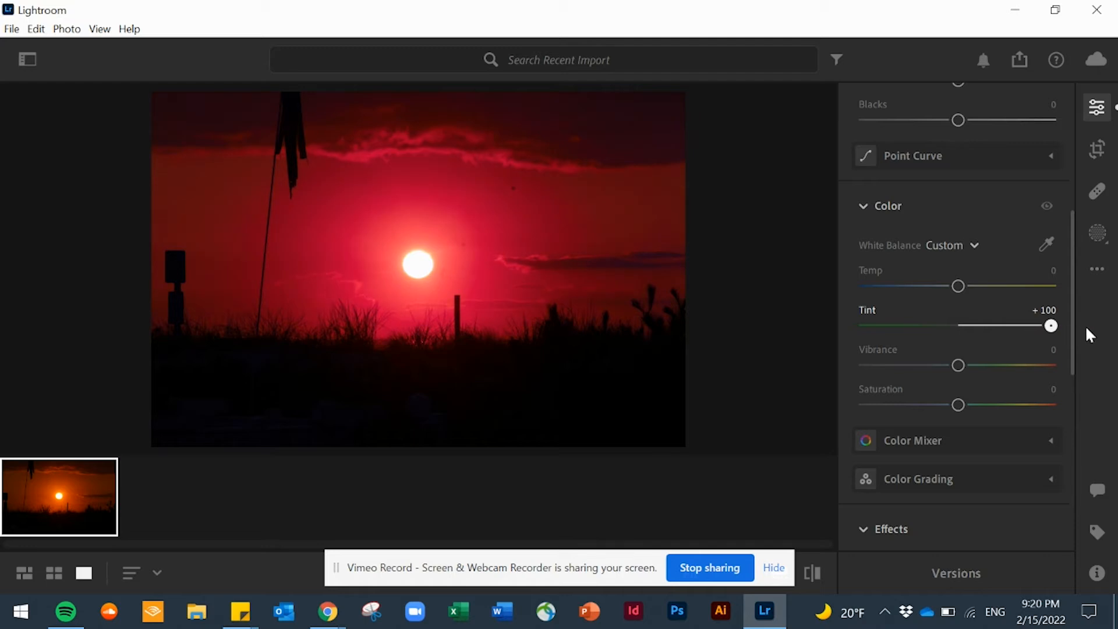
drag(1075, 333, 967, 329)
click(1054, 313)
text(0)
key(Return)
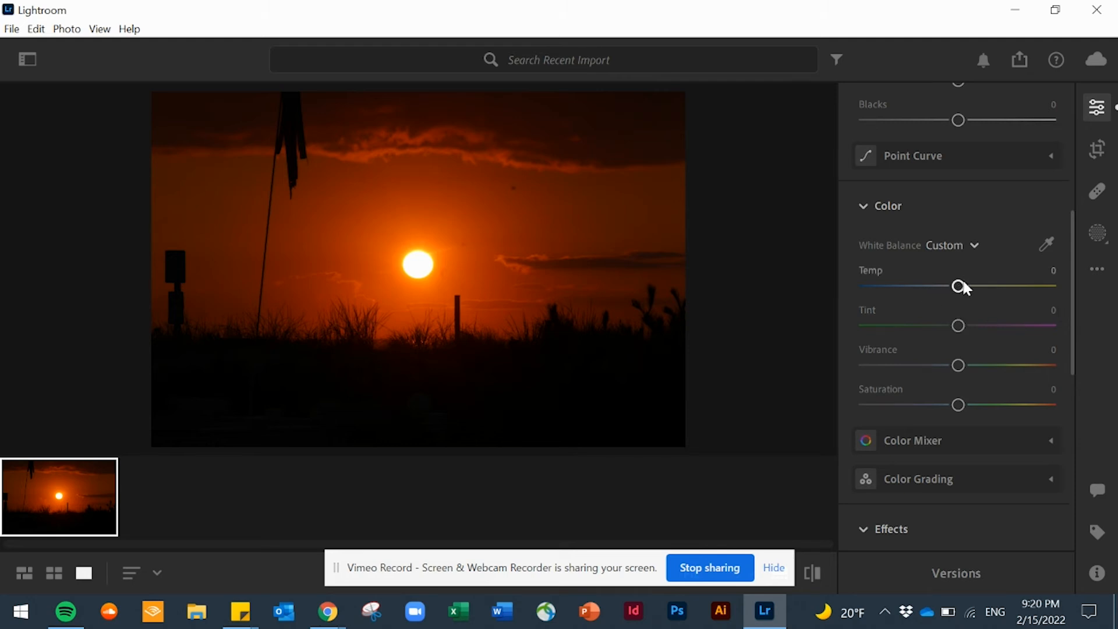
Try a warmer Temp setting on the sunset photo and reset it to 0
drag(960, 285, 1042, 286)
click(1051, 271)
text(0)
key(Return)
Set the photo's White Balance to As Shot
click(973, 247)
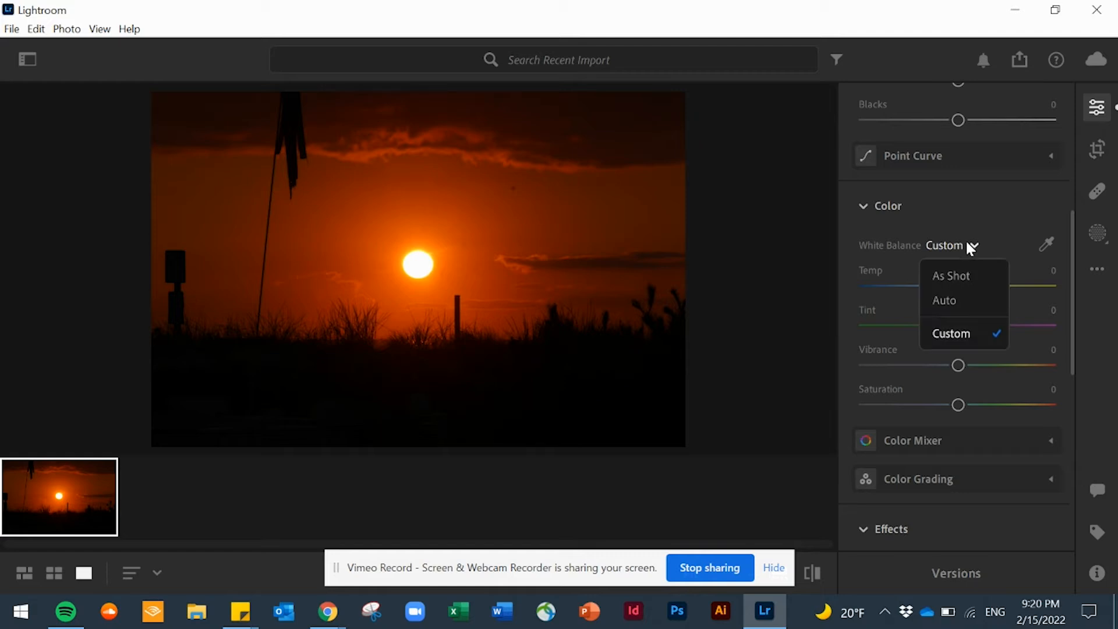
click(935, 279)
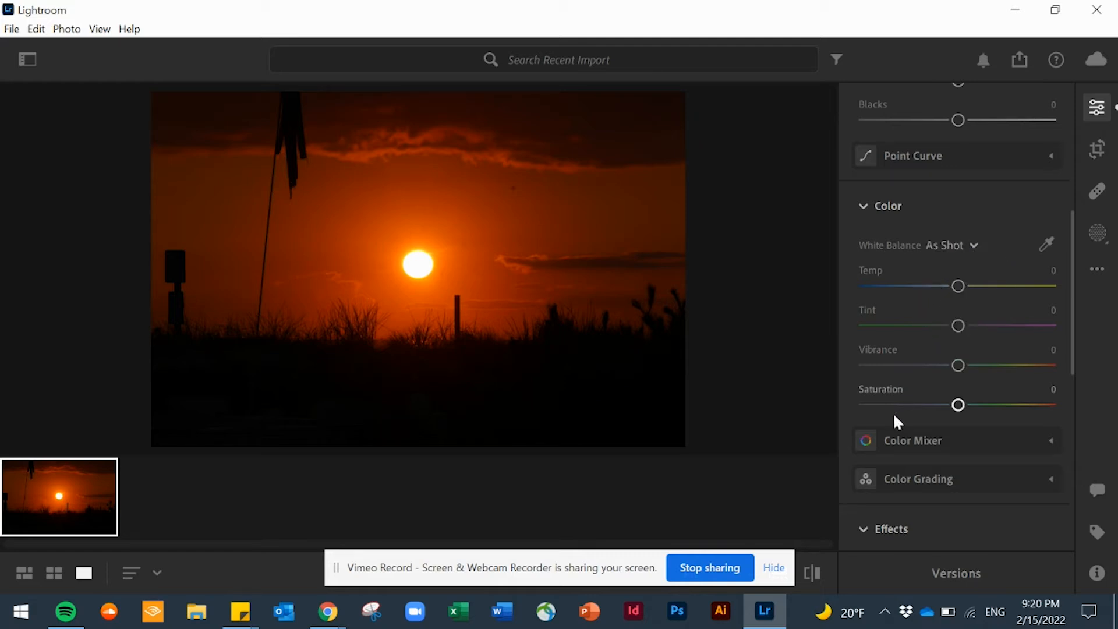
Apply the automatic light and color adjustments to the sunset photo
scroll(892, 412, down, 5)
scroll(893, 412, down, 3)
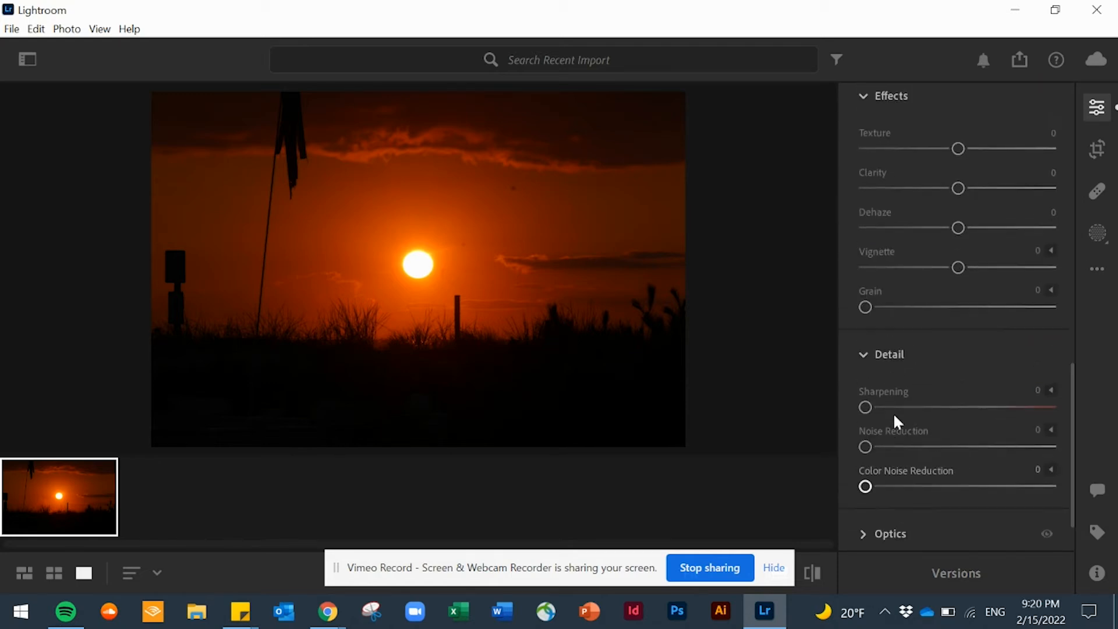
scroll(893, 412, up, 10)
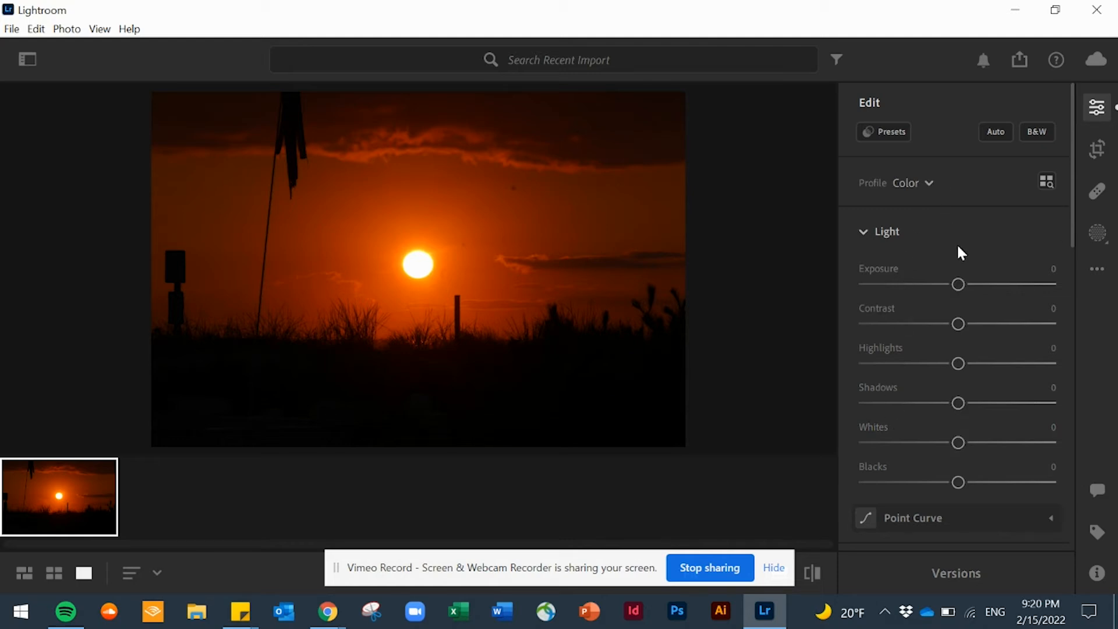
click(997, 133)
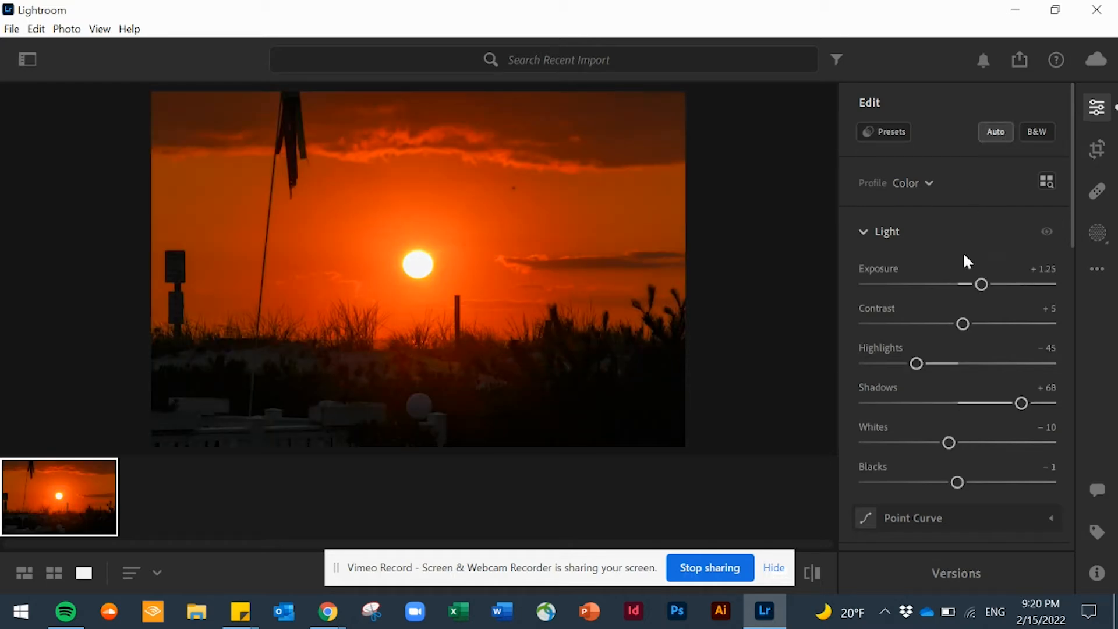
Set Exposure to +0.47, Contrast to +100 and Highlights to -100 on the sunset photo
scroll(965, 257, down, 8)
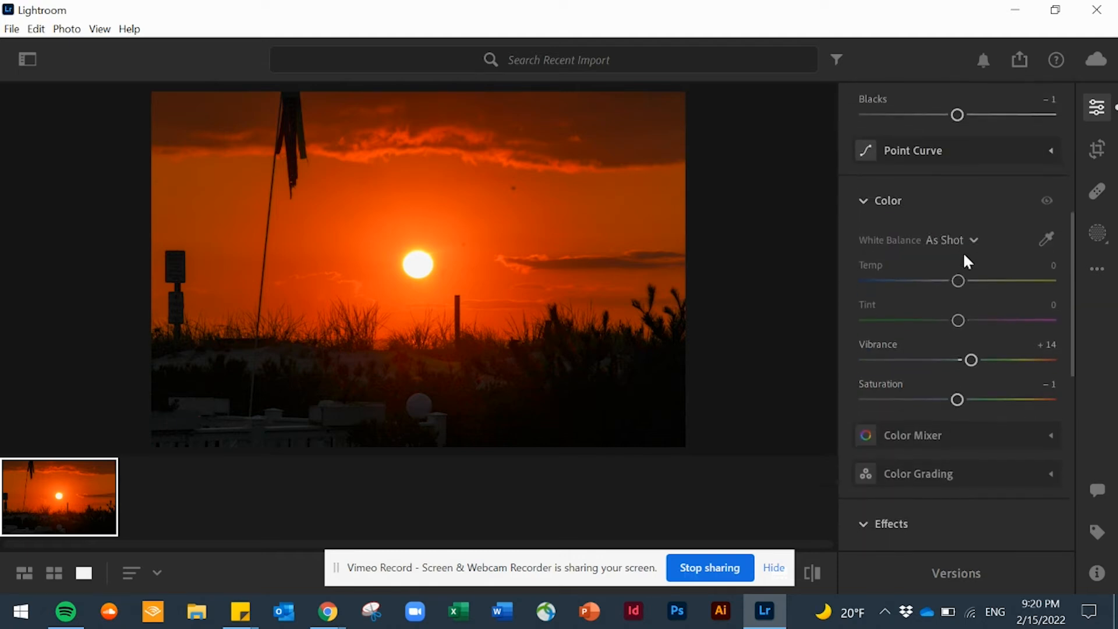
scroll(966, 258, up, 3)
scroll(965, 257, up, 3)
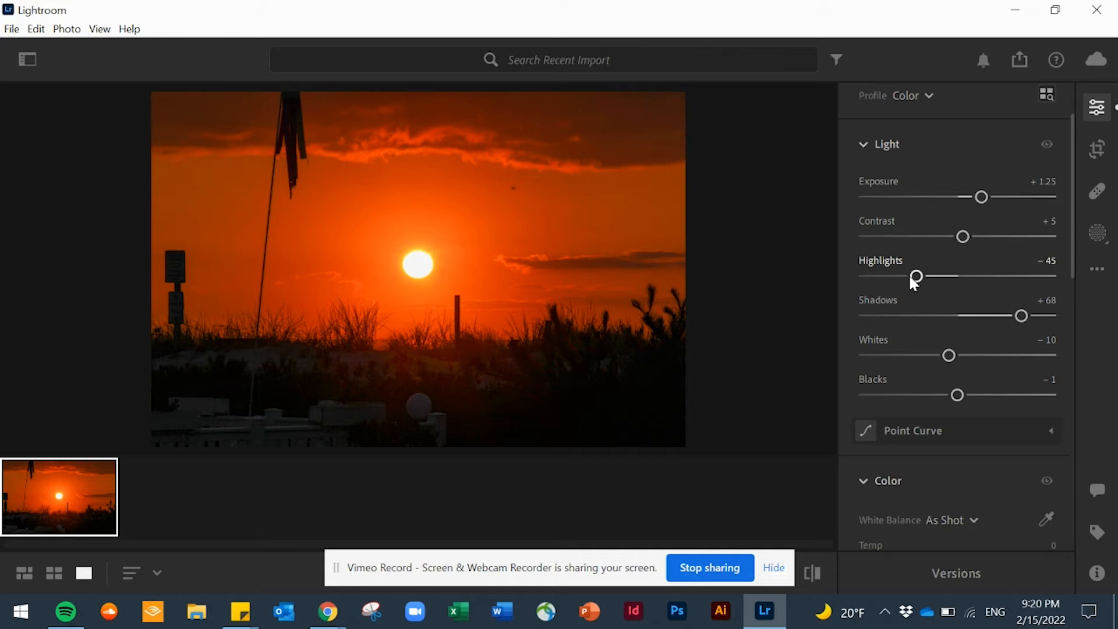
drag(982, 198, 968, 198)
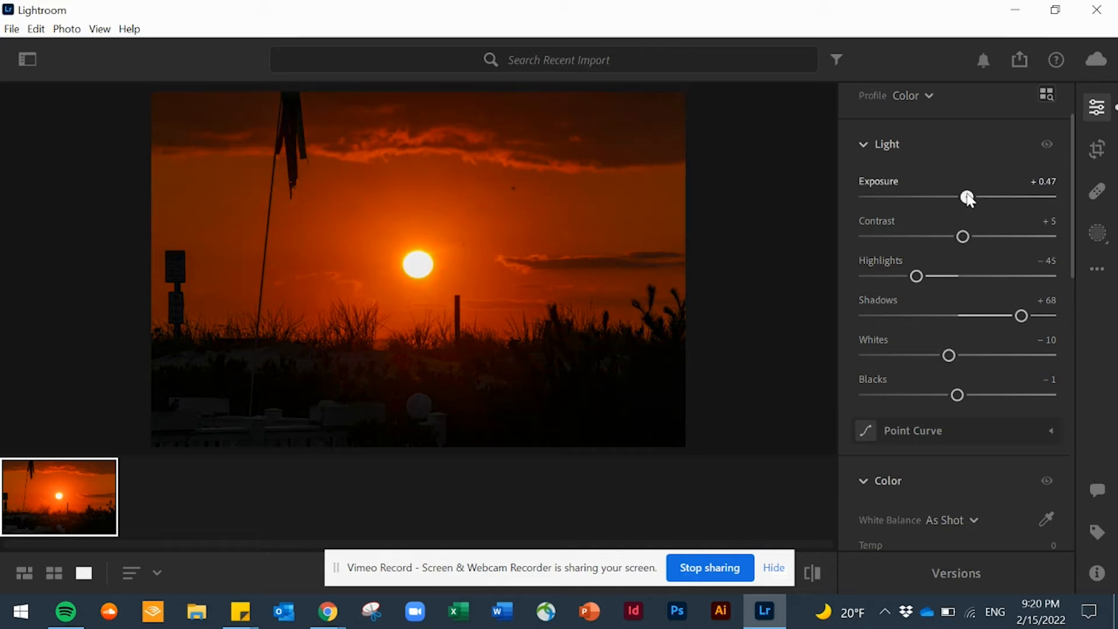
drag(962, 236, 1001, 246)
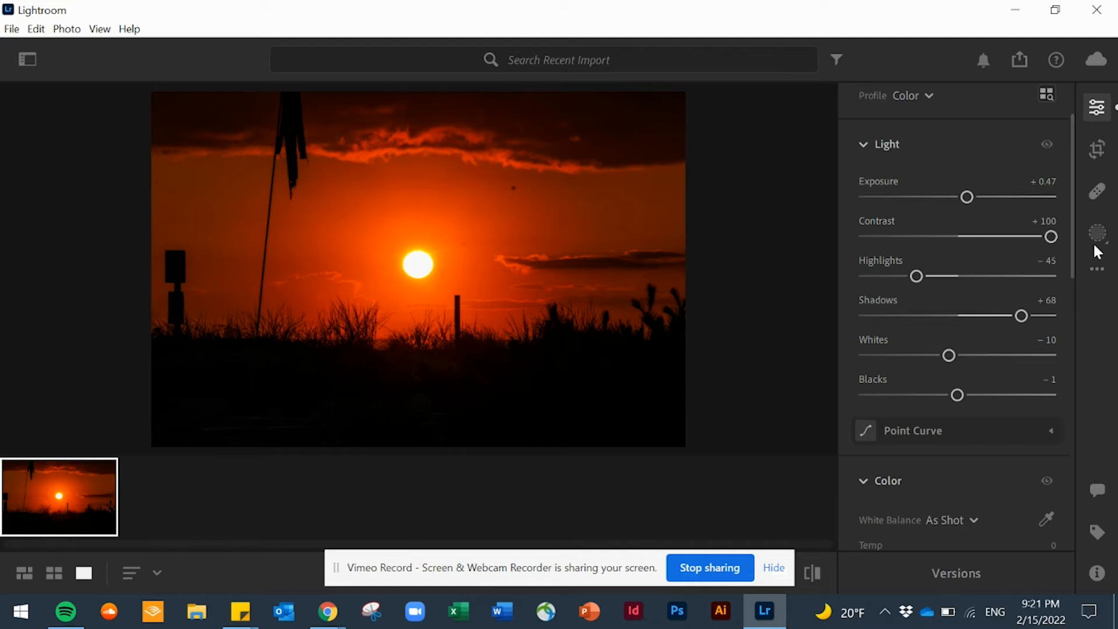
drag(915, 276, 863, 265)
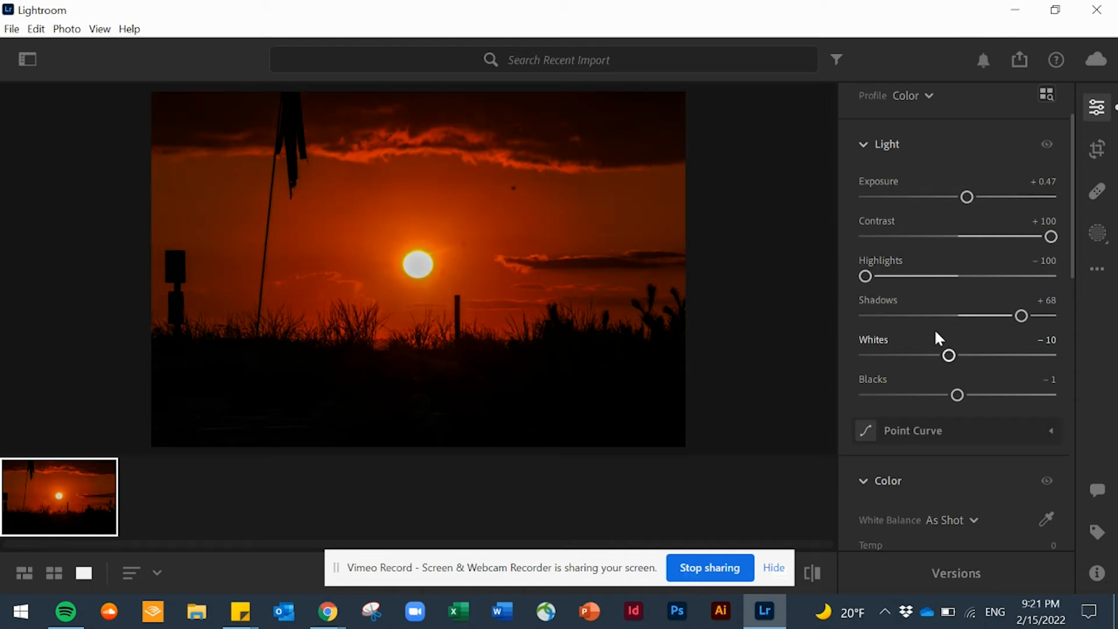
Try a different Shadows level and undo it, raise the Whites, and lower the Blacks
drag(1040, 315, 996, 315)
key(ctrl+z)
drag(949, 355, 987, 356)
drag(957, 395, 921, 396)
Raise Vibrance to +100 and Saturation to +32 in the Color settings
drag(1071, 272, 1085, 379)
drag(971, 329, 1023, 336)
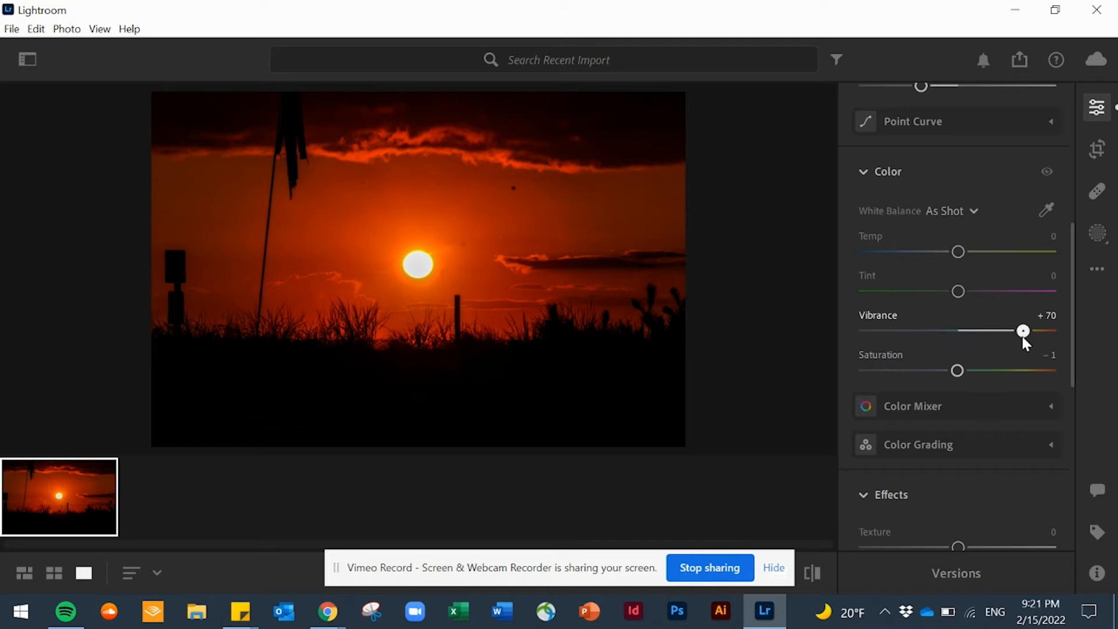
drag(957, 370, 989, 371)
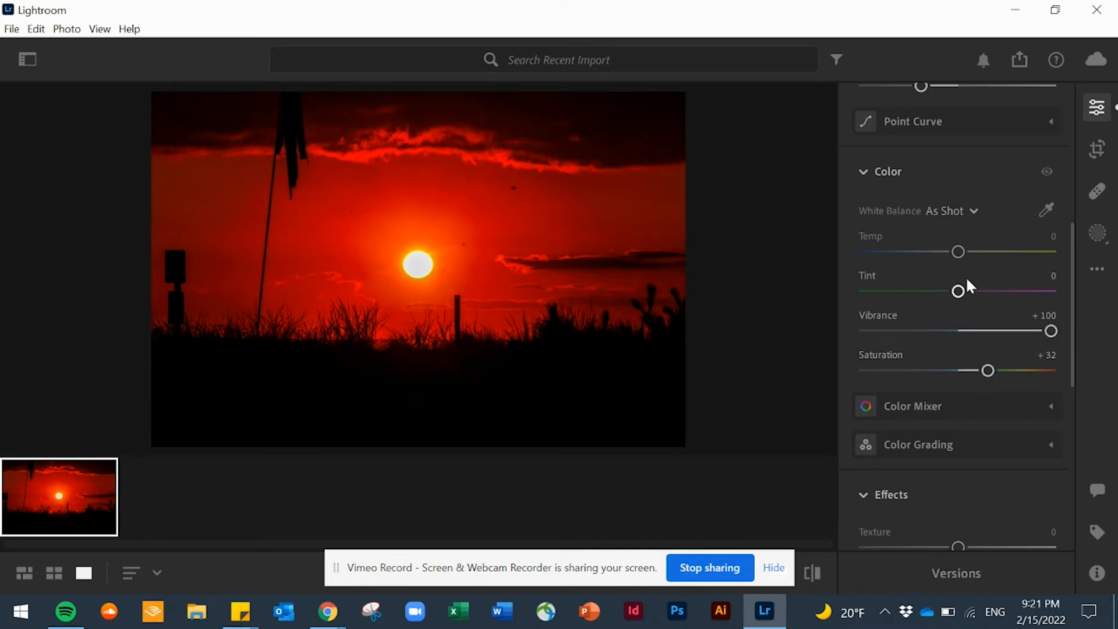
Try a cooler Temp setting on the sunset photo and reset it to 0
drag(964, 258, 872, 252)
click(1040, 232)
text(0)
Expand the Color Mixer, try a Red saturation shift of +61, and undo it
scroll(1074, 274, down, 3)
click(1051, 291)
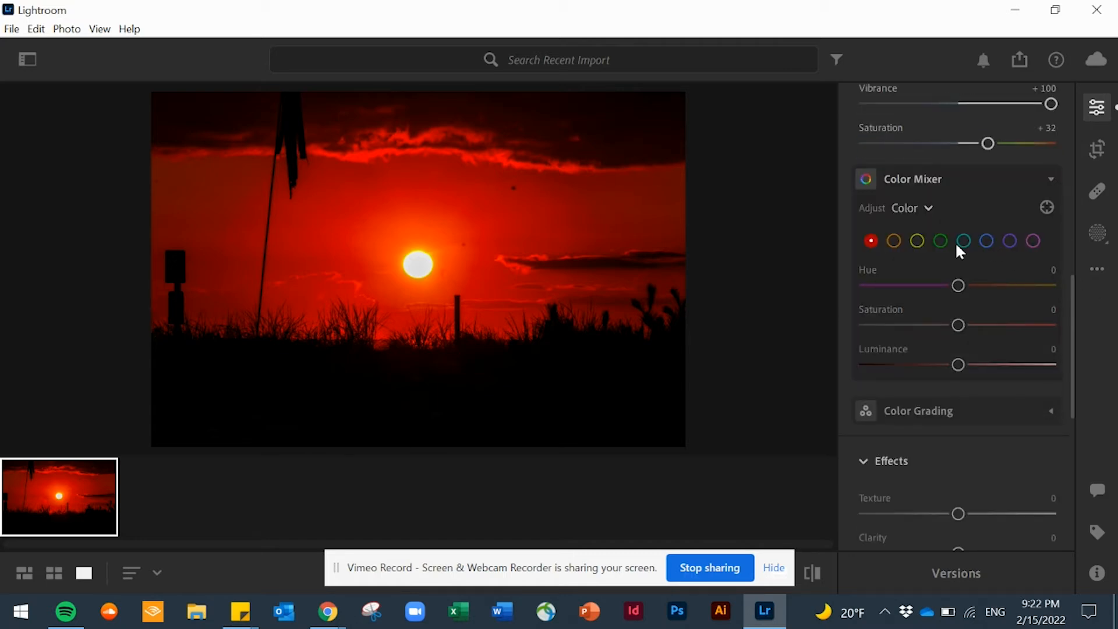
click(929, 210)
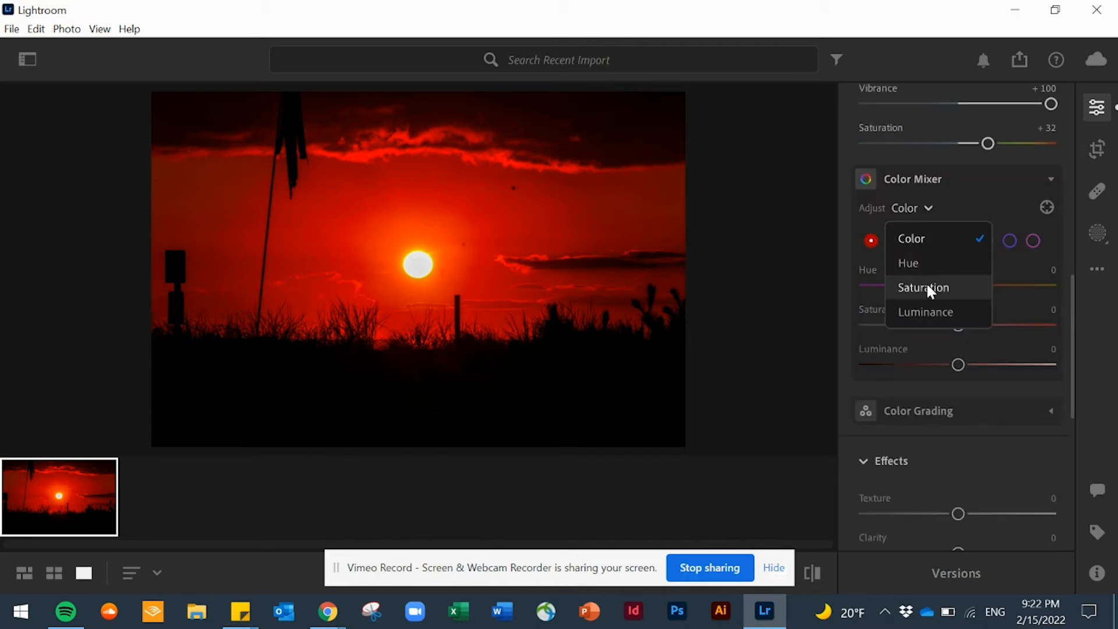
click(946, 289)
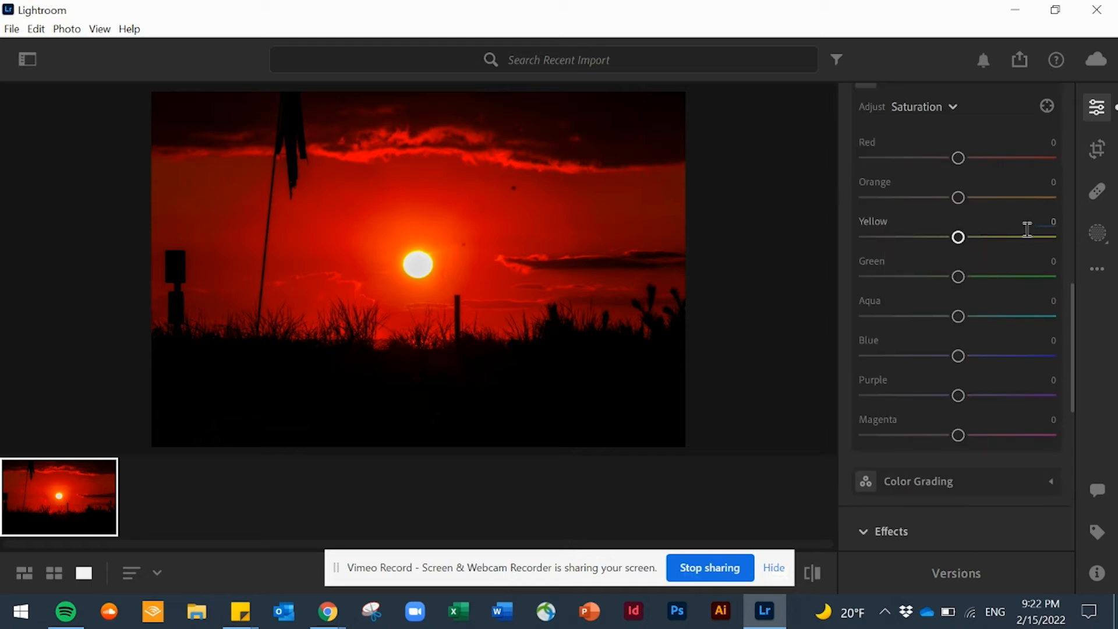
drag(959, 157, 1015, 157)
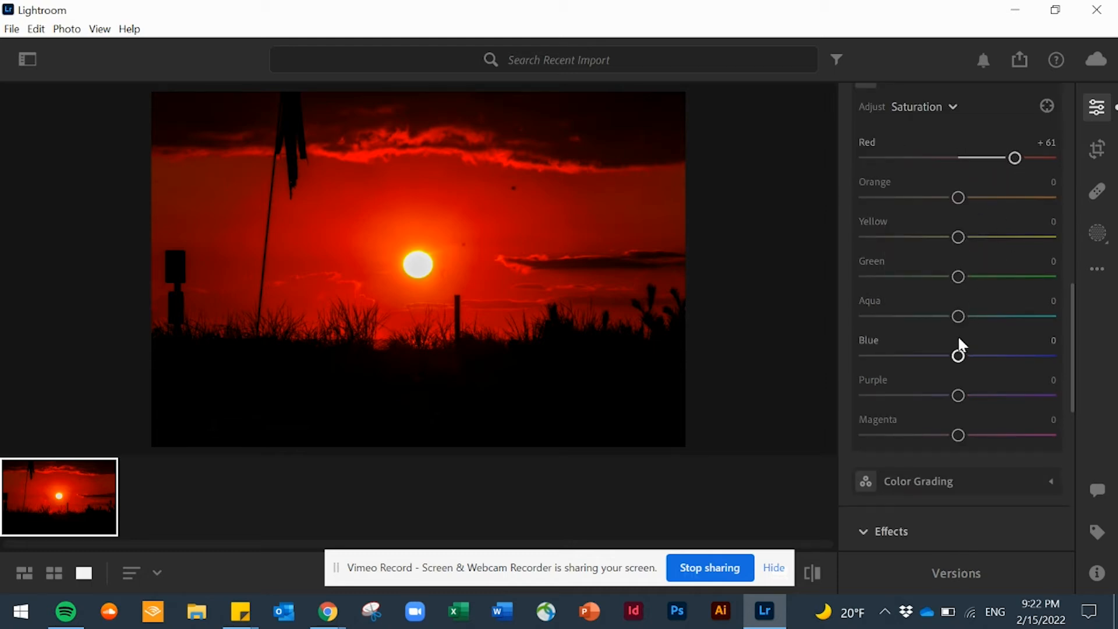
scroll(1048, 297, up, 2)
click(954, 224)
click(954, 225)
key(ctrl+z)
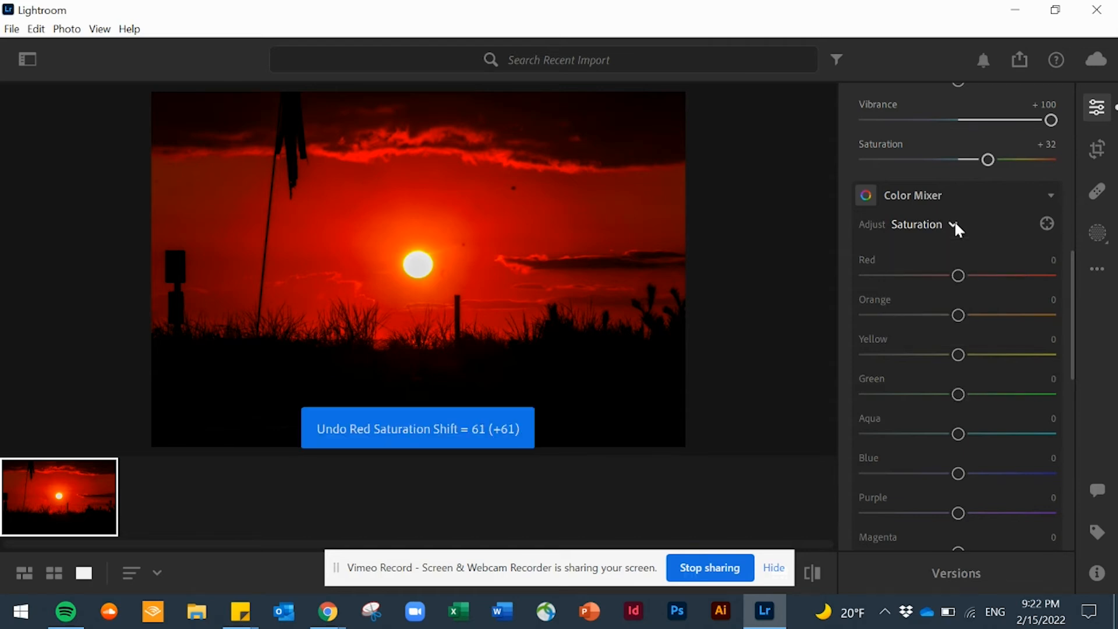
Switch the Color Mixer to Hue, try a Red hue shift of -55, and undo it
click(955, 226)
click(925, 284)
drag(958, 262, 907, 261)
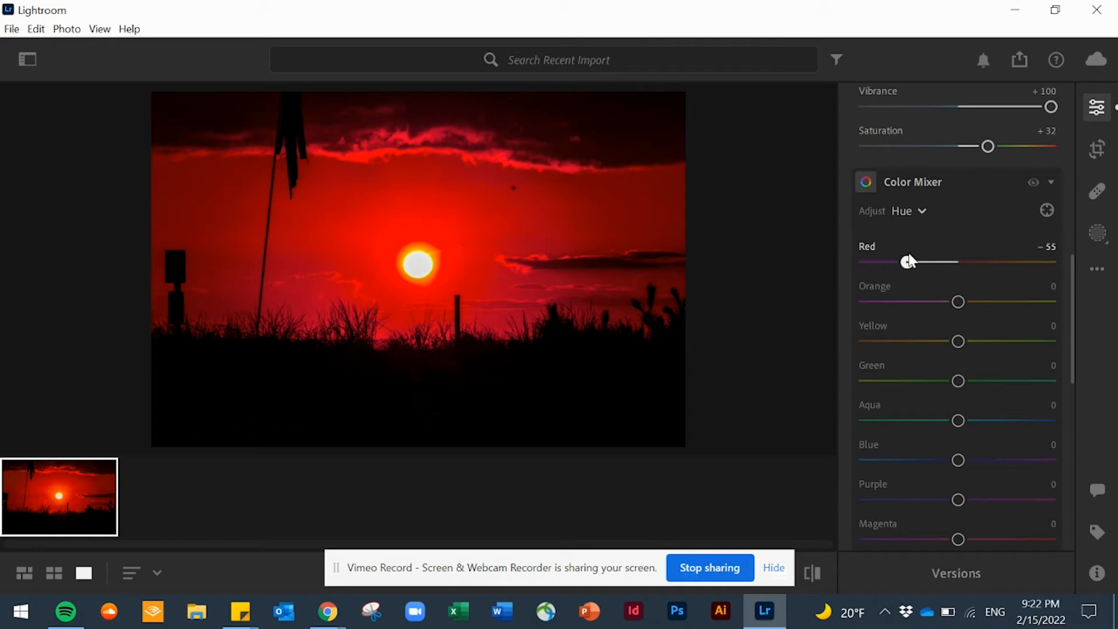
key(ctrl+z)
Switch the Color Mixer to Luminance, try a lower Red luminance and undo it, and collapse the mixer
click(936, 210)
click(920, 315)
drag(967, 262, 916, 262)
key(ctrl+z)
click(1051, 183)
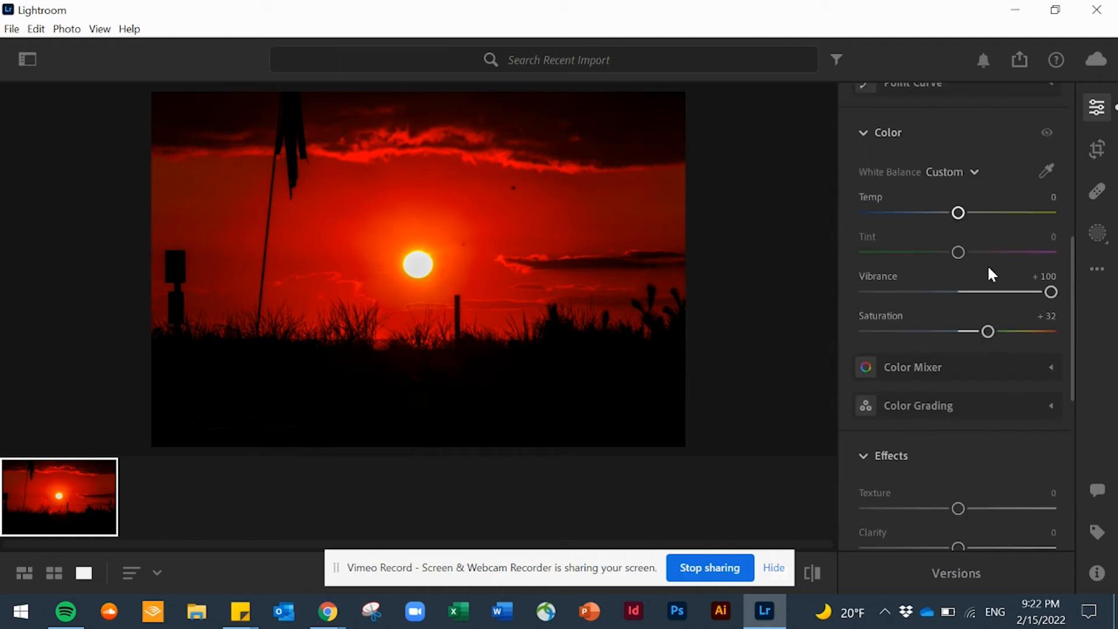
Expand Color Grading and set Sharpening to 65 in the Detail settings
click(1049, 402)
drag(1073, 328, 1069, 447)
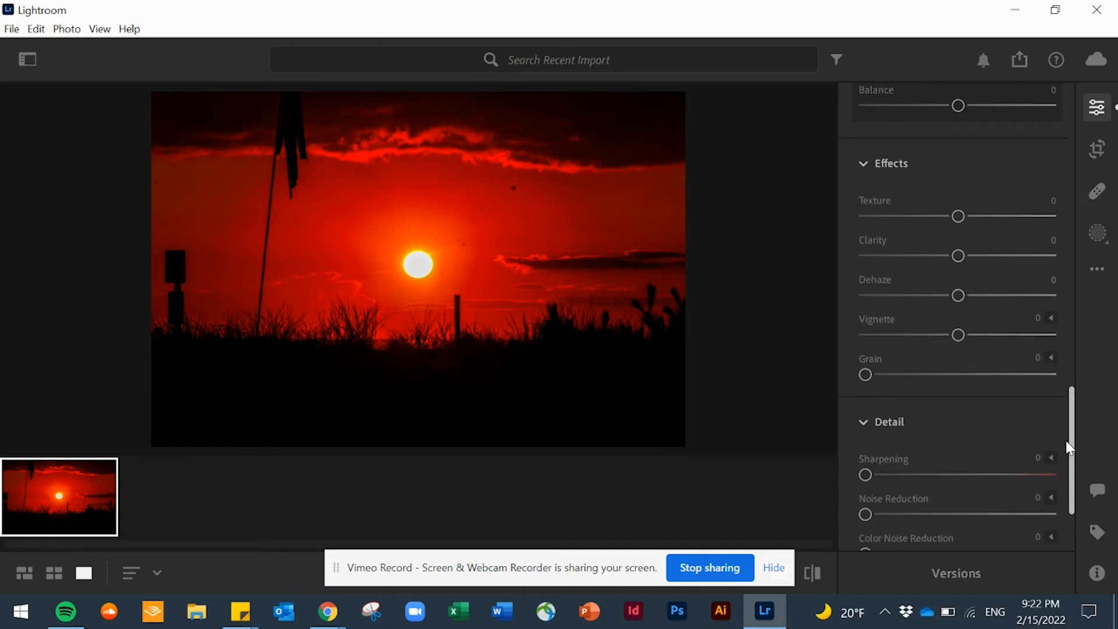
drag(1075, 452, 1076, 468)
drag(866, 418, 942, 424)
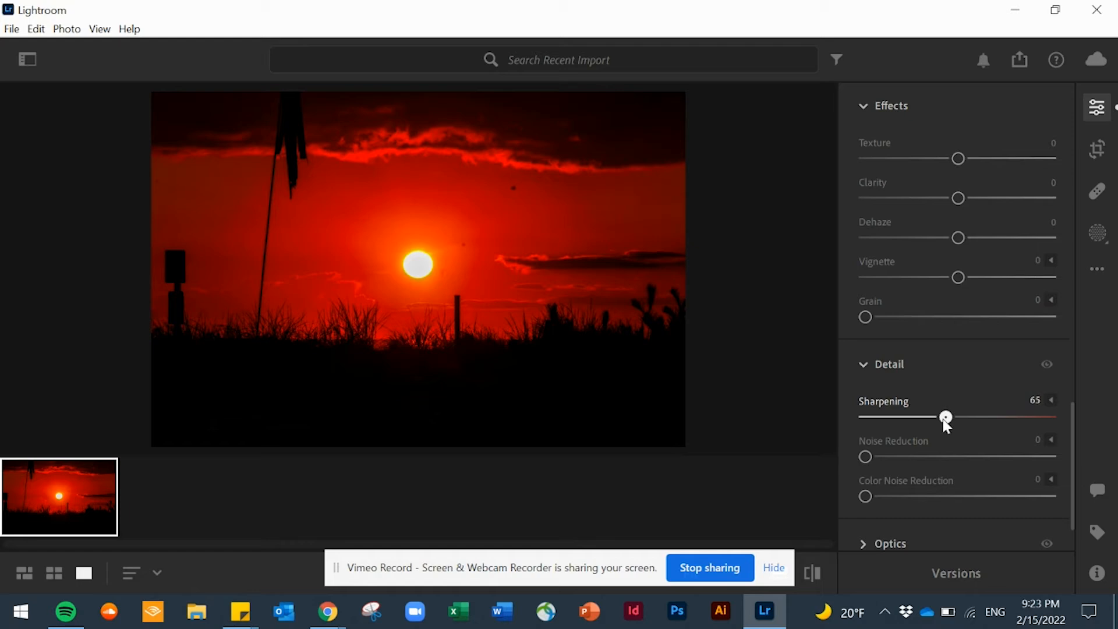
Examine the sharpened sun, clouds and grass silhouettes up close across different areas of the photo
click(436, 269)
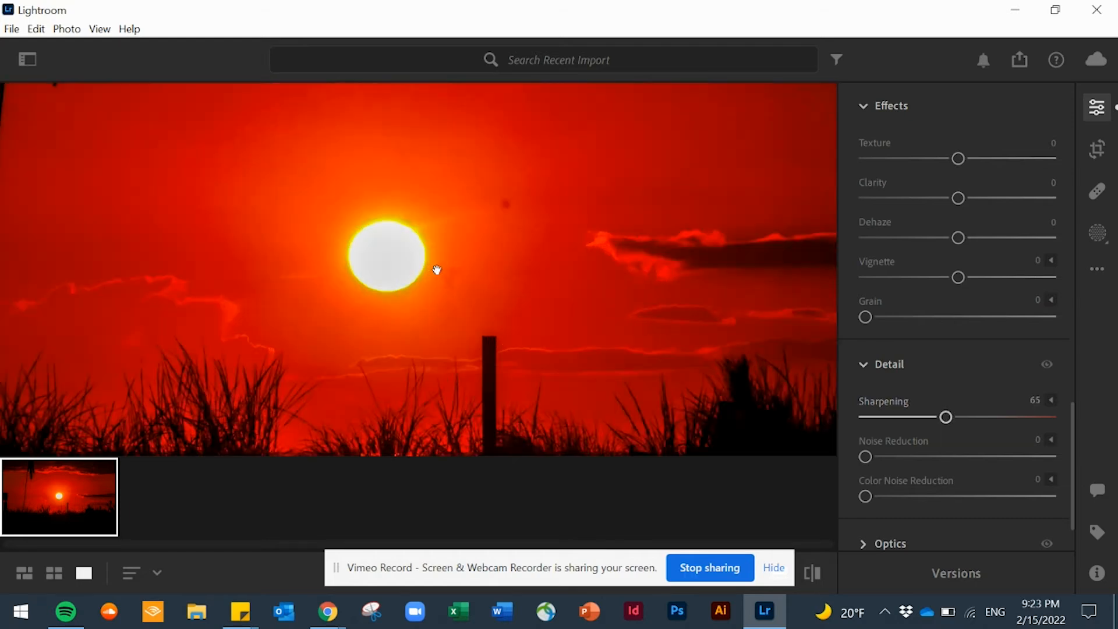
drag(425, 349, 537, 124)
drag(445, 301, 582, 184)
drag(433, 204, 614, 417)
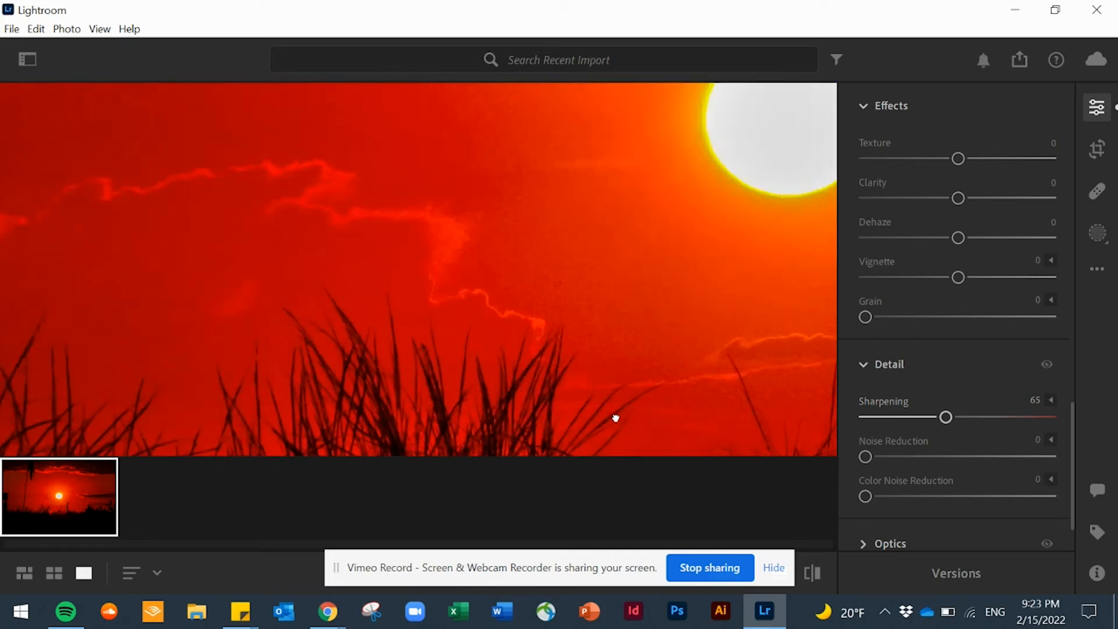
drag(492, 142, 325, 322)
drag(657, 201, 327, 397)
click(446, 291)
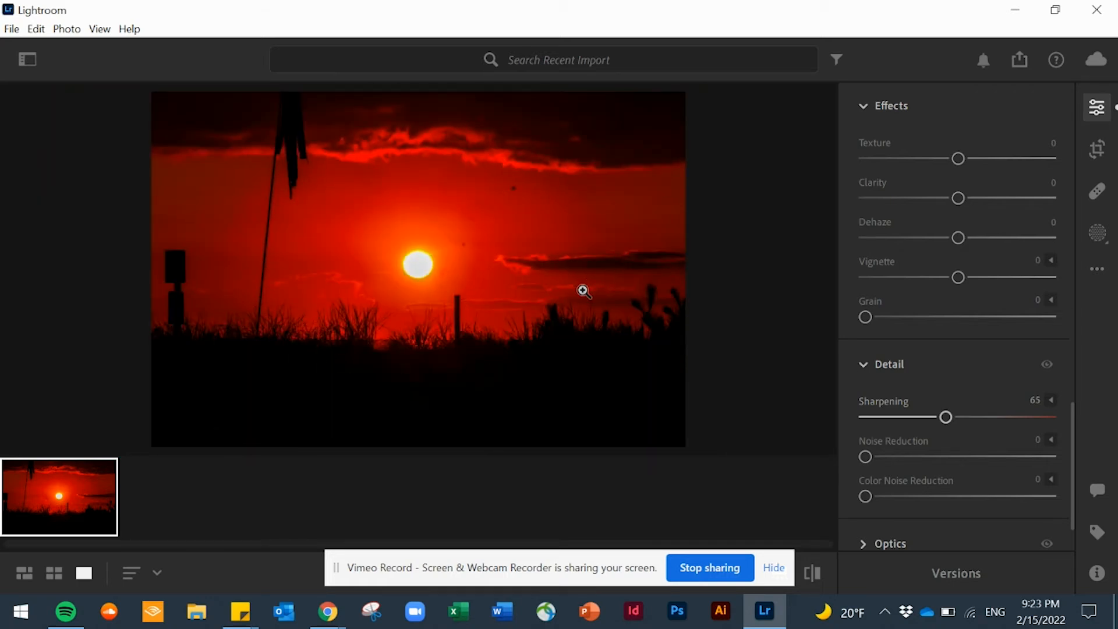
click(362, 317)
click(393, 352)
click(582, 305)
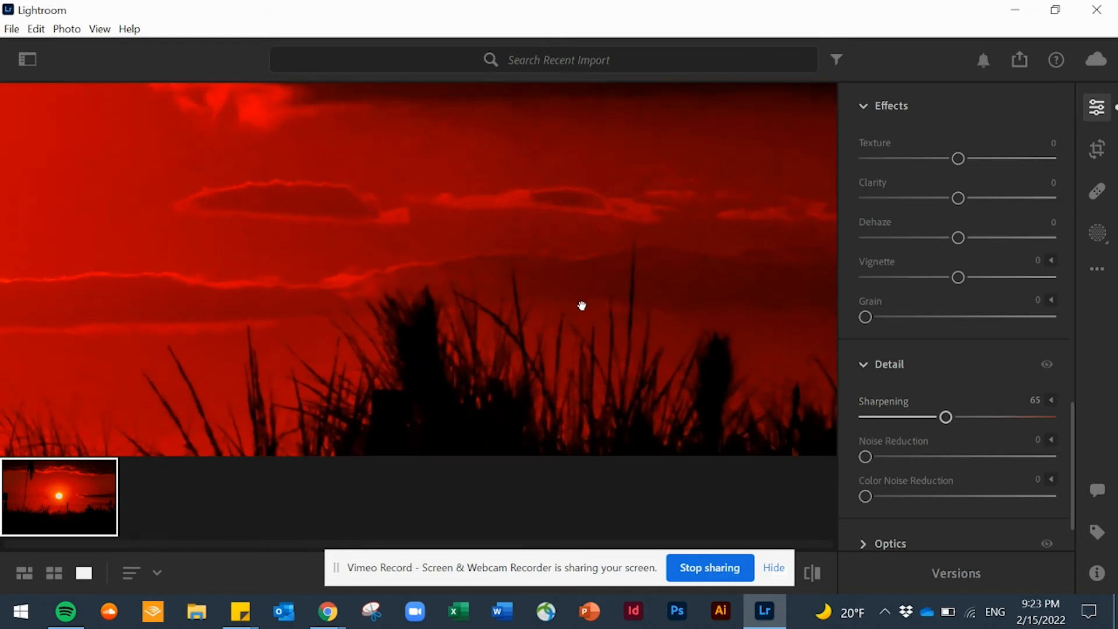
click(580, 304)
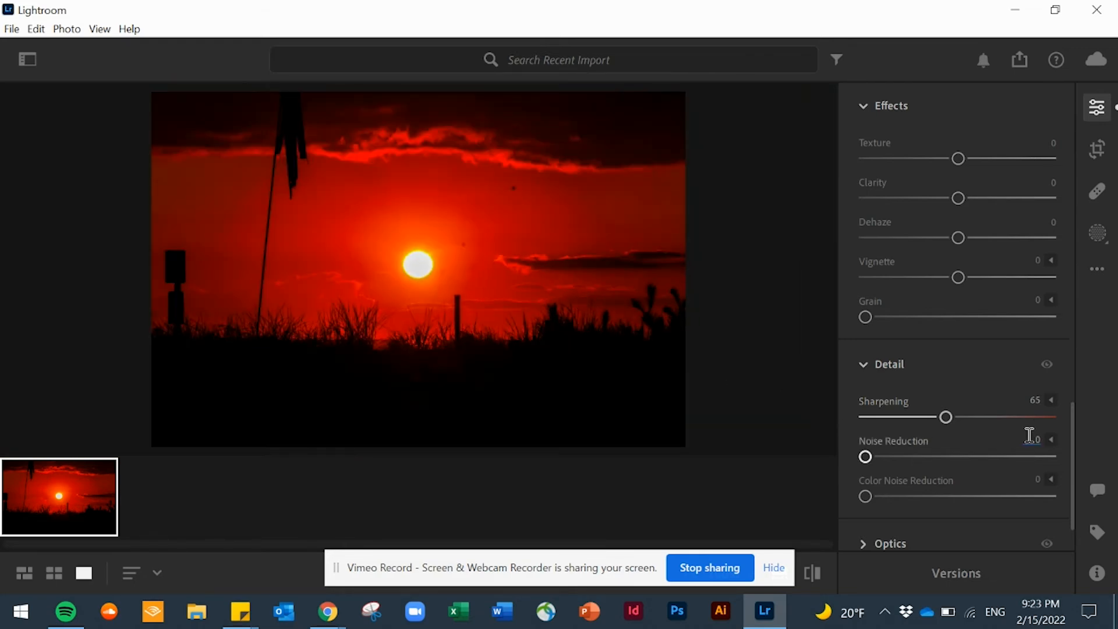
Expand the Geometry section, set Upright to Guided, and activate the guided upright tool
scroll(1072, 422, down, 3)
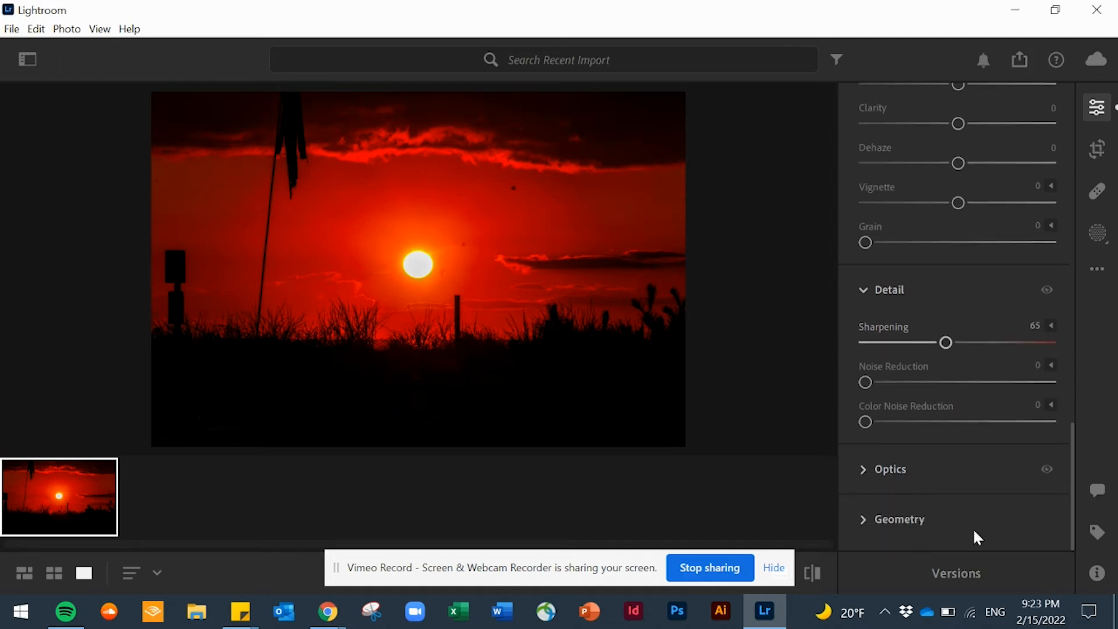
click(863, 520)
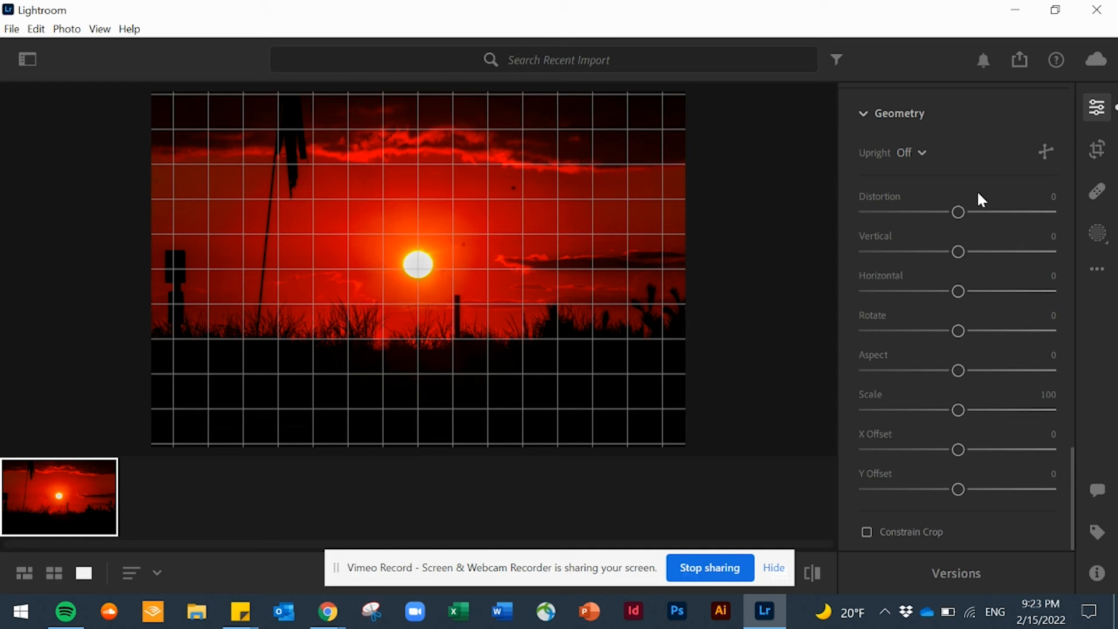
click(919, 153)
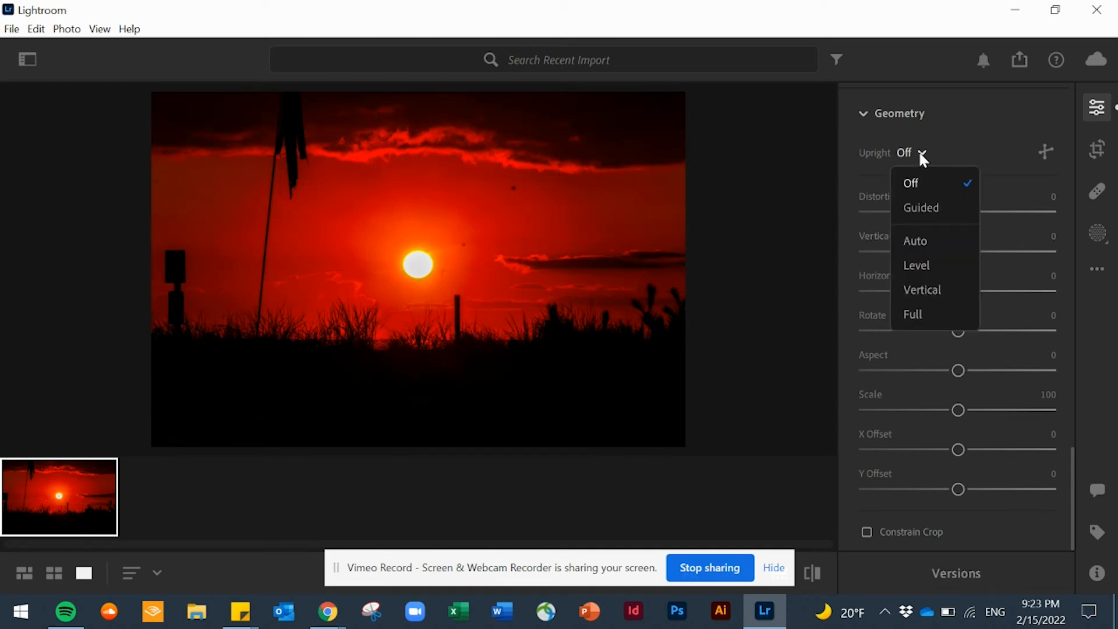
click(928, 208)
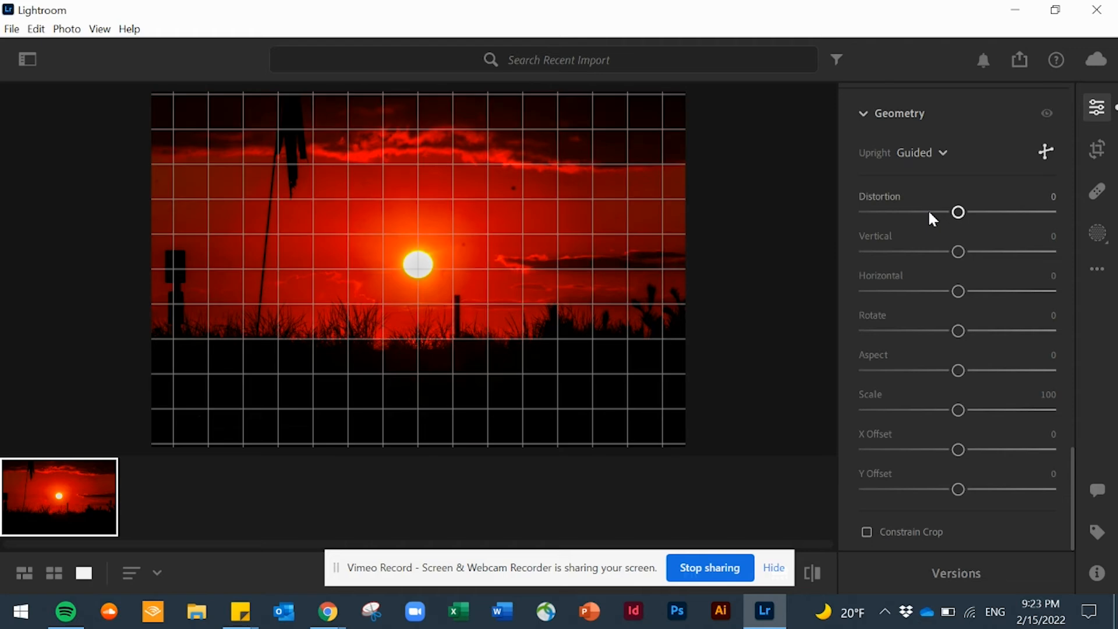
click(1046, 152)
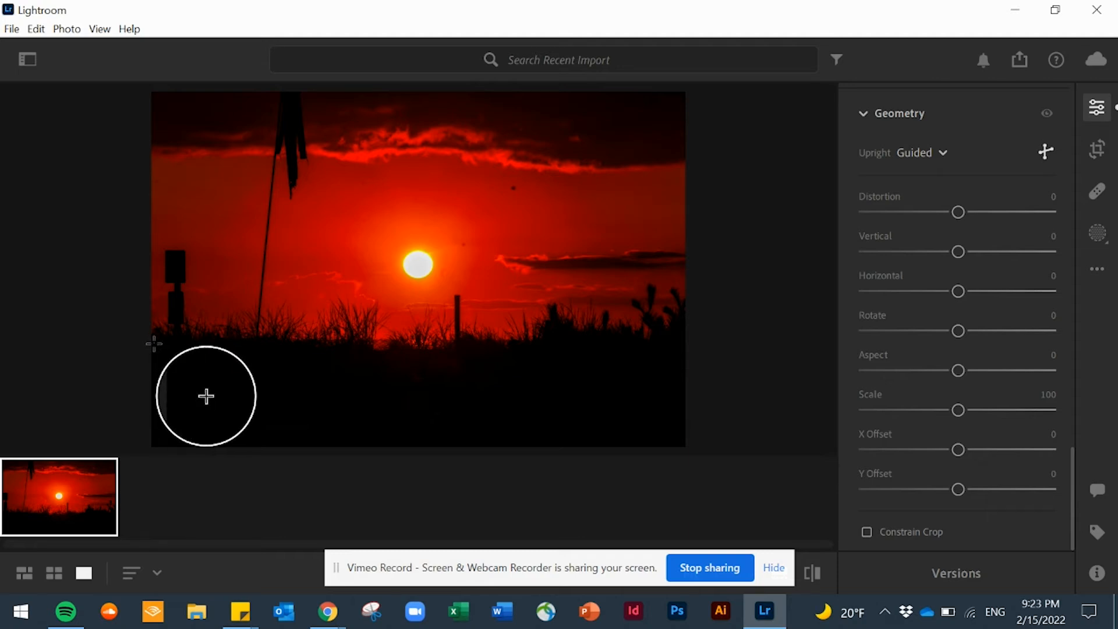
Draw a guide along the grassy horizon and adjust its end to span the photo's full width almost horizontally
drag(153, 344, 512, 328)
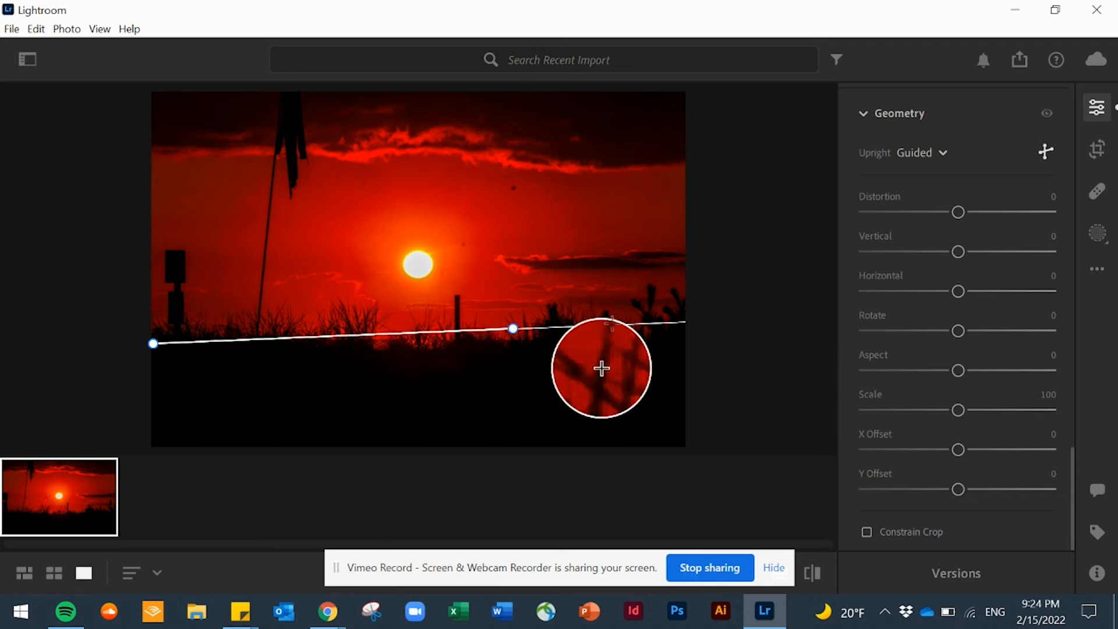
drag(690, 375, 639, 341)
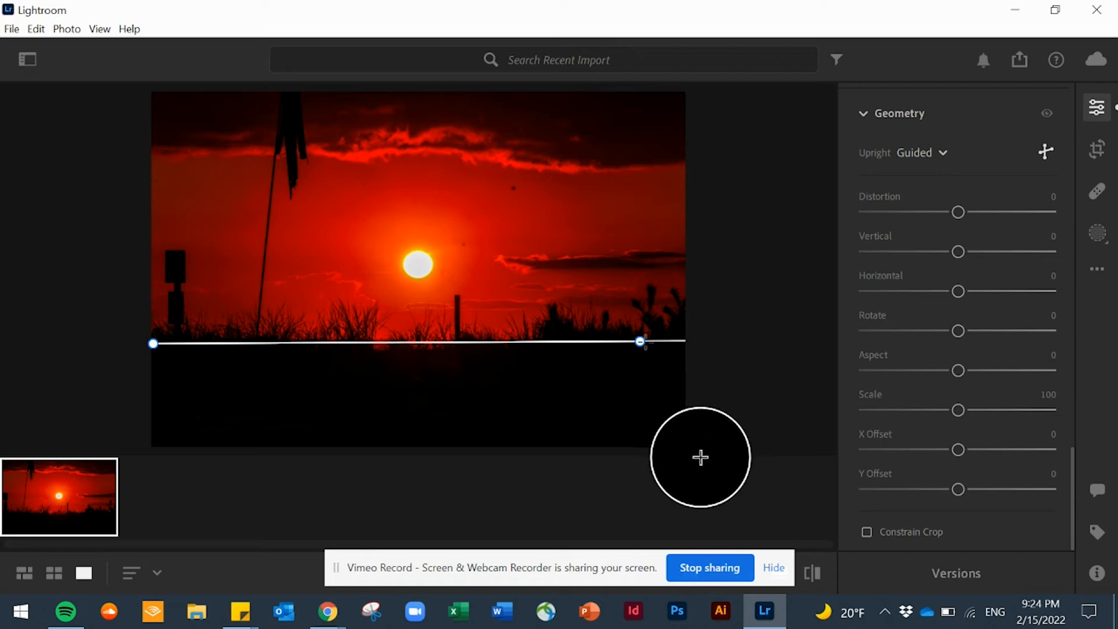
drag(640, 341, 645, 342)
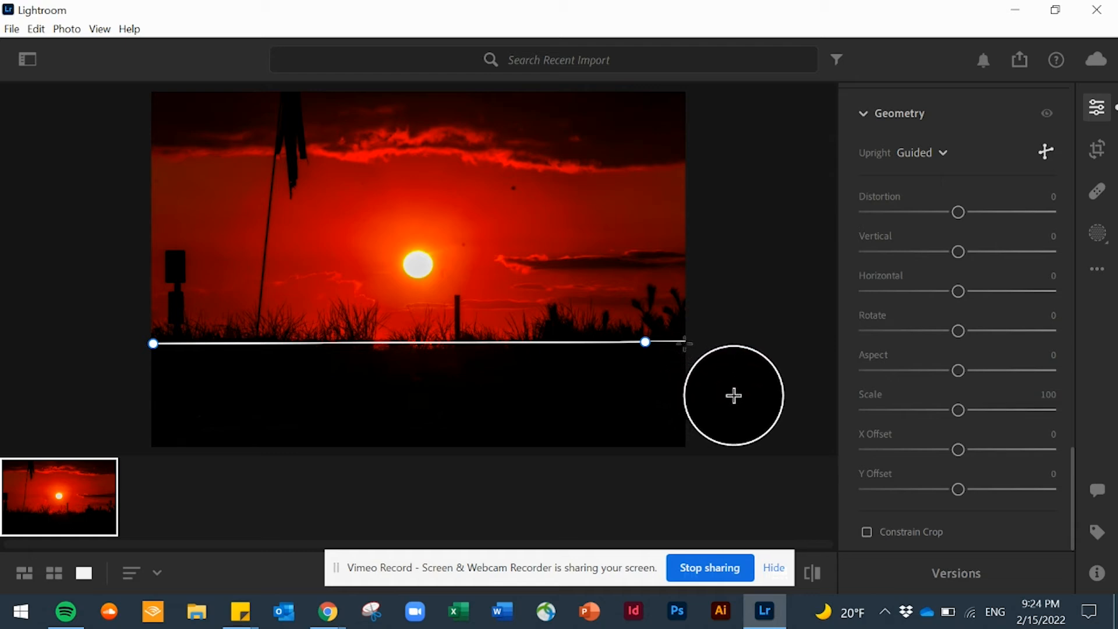
drag(645, 342, 684, 344)
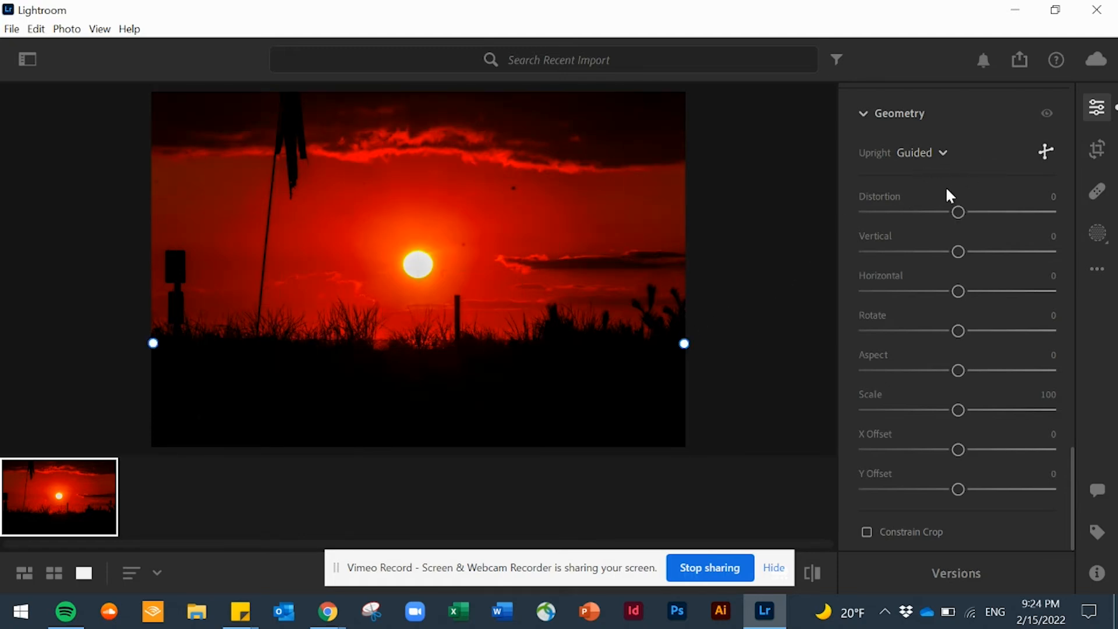
Delete the horizontal guide drawn along the grassy horizon
drag(667, 395, 677, 312)
drag(676, 386, 677, 446)
key(Delete)
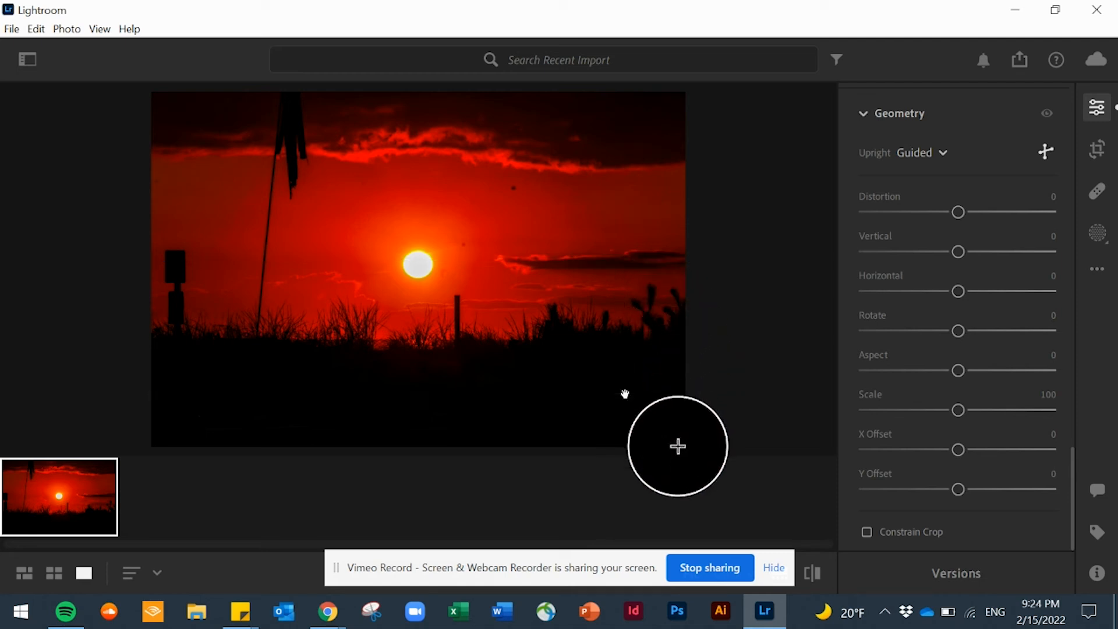
Try the Level option for Upright and set Upright to Off
click(936, 152)
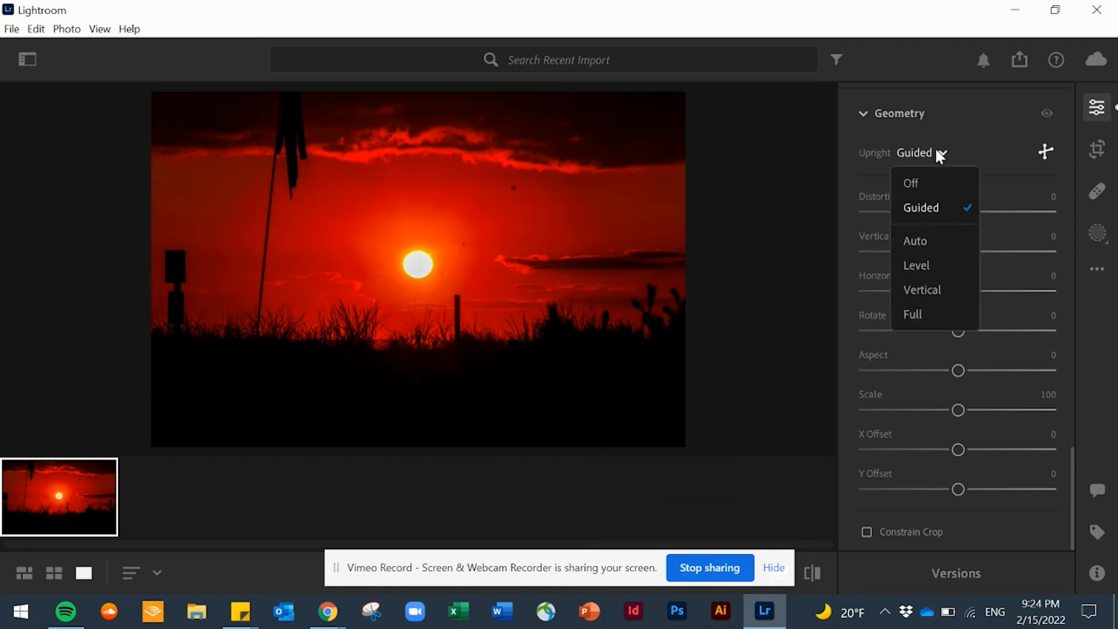
click(919, 272)
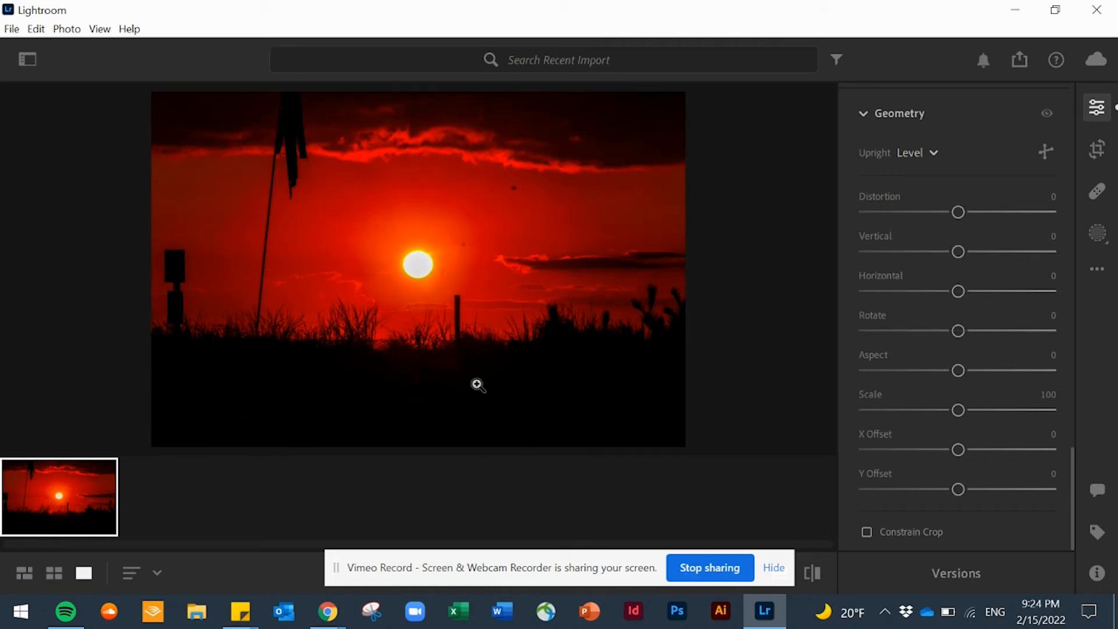
click(929, 153)
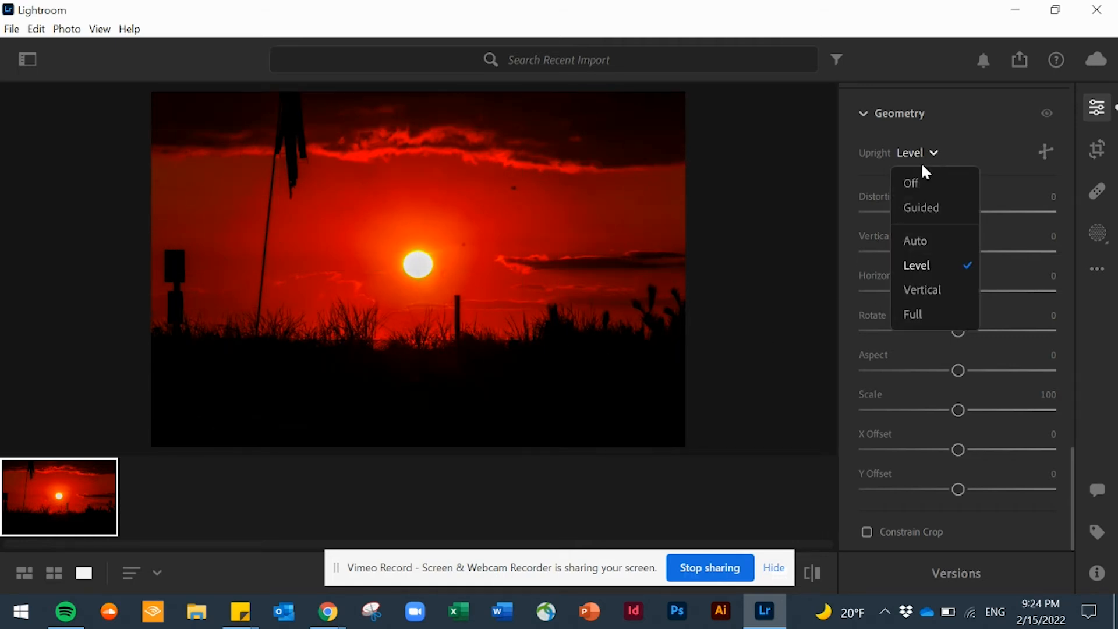
click(912, 184)
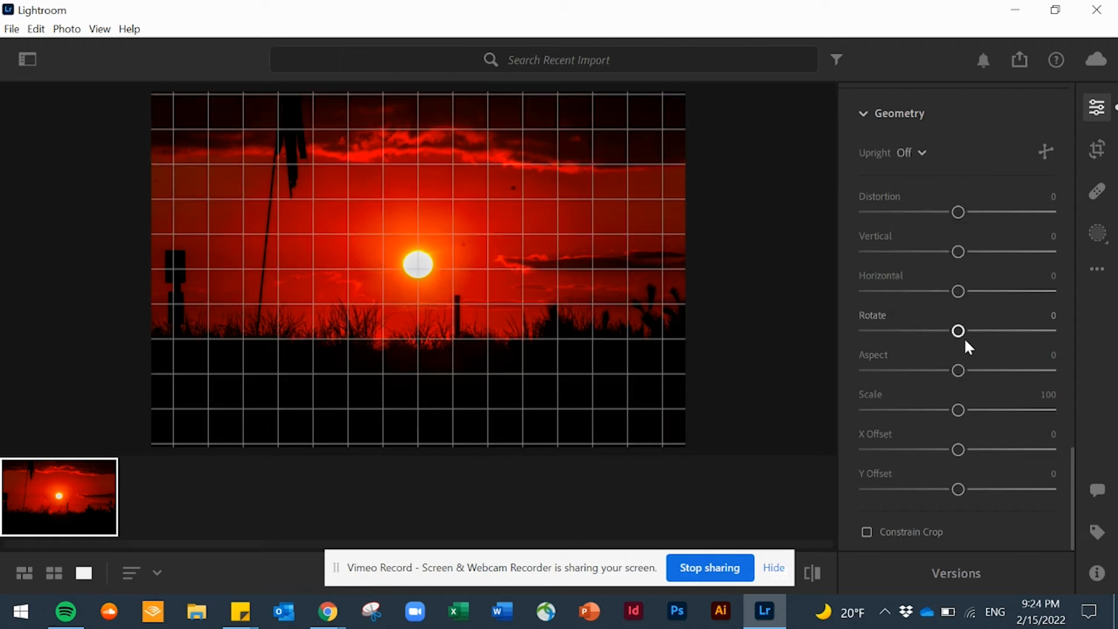
Try a slight clockwise rotation in the Geometry settings and reset Rotate to 0
mouse_move(959, 329)
mouse_down()
mouse_move(998, 338)
mouse_move(976, 337)
mouse_up()
click(1050, 315)
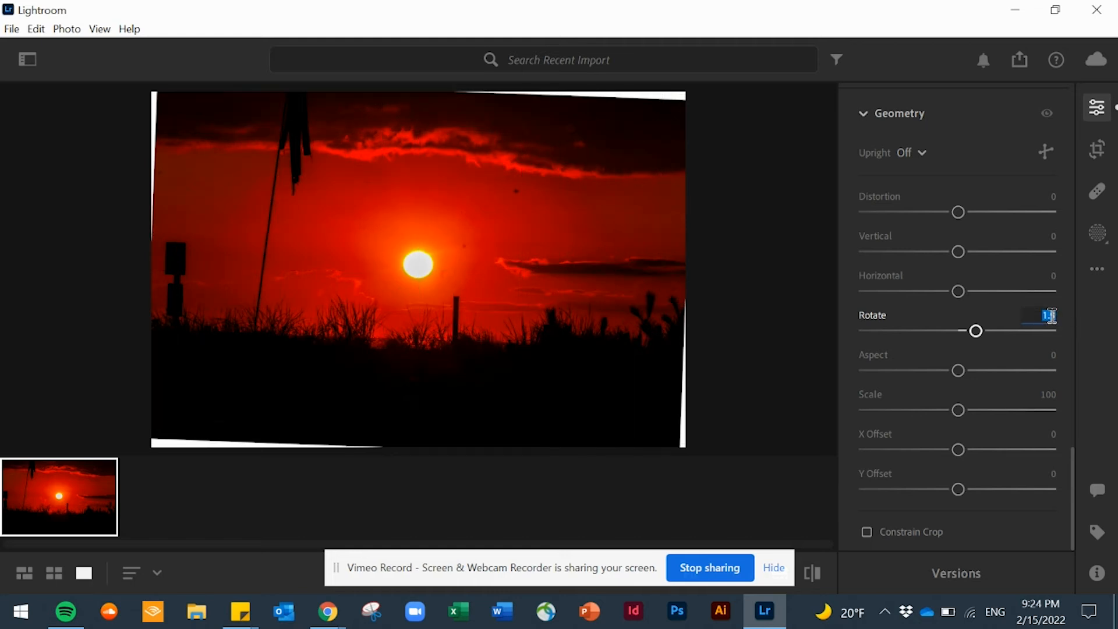
text(0)
key(Return)
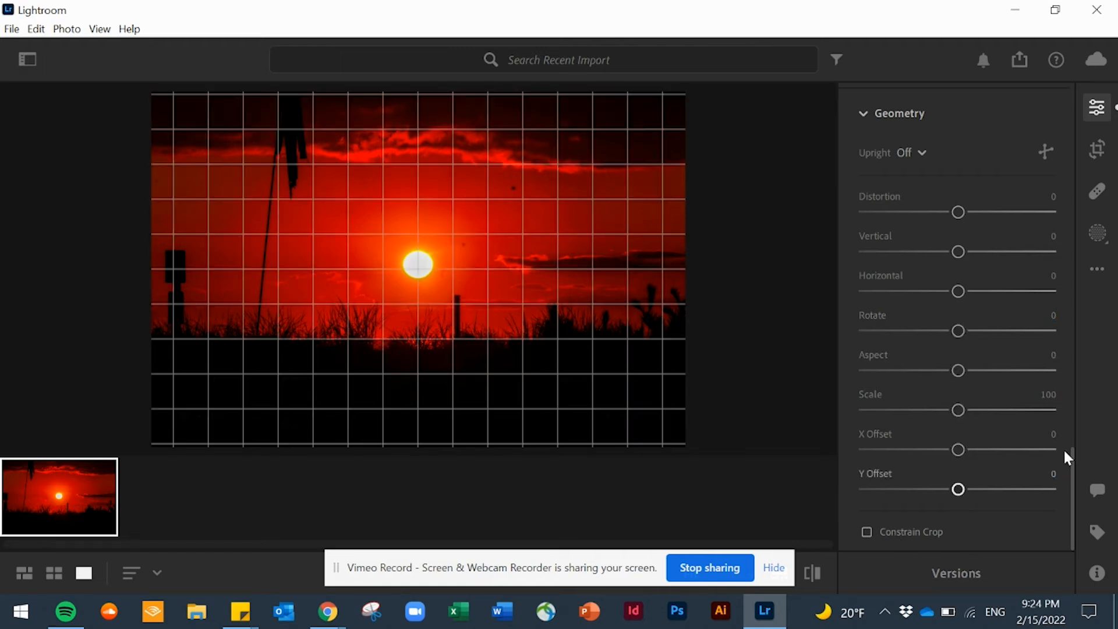
Remove the two dark specks above the sun with the Healing Brush in Heal mode, using sizes 8 and 7
drag(1076, 515, 1075, 80)
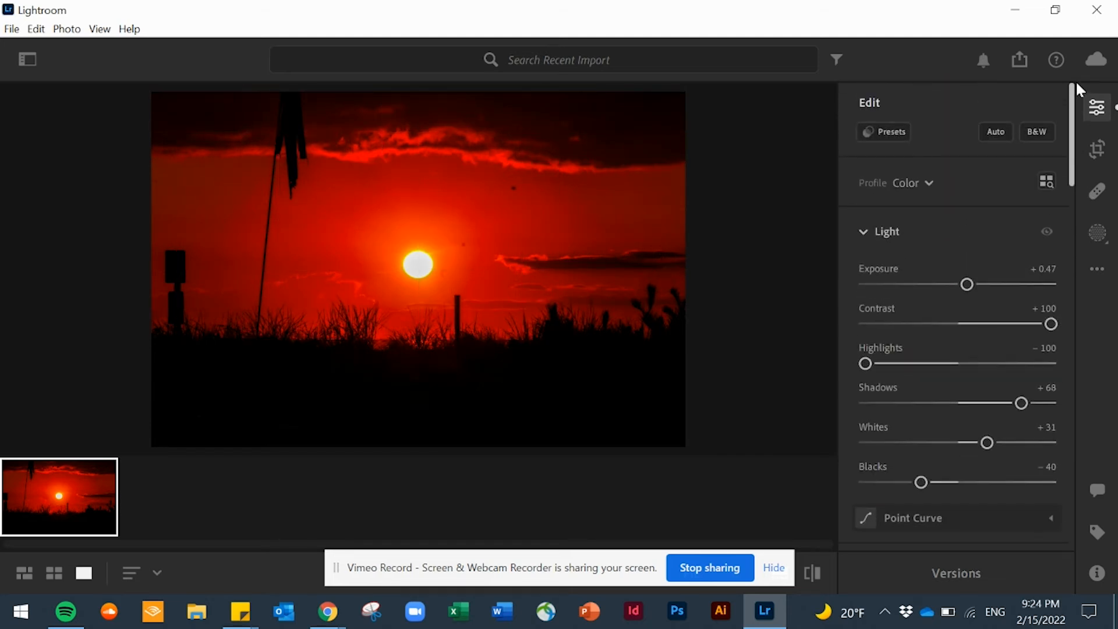
click(1101, 191)
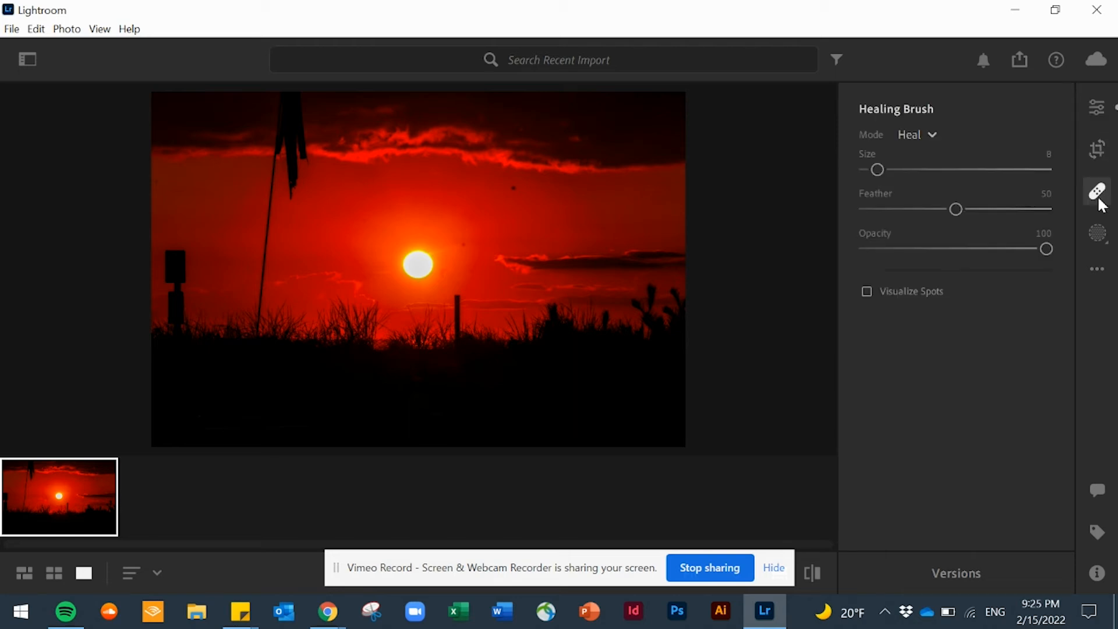
click(512, 187)
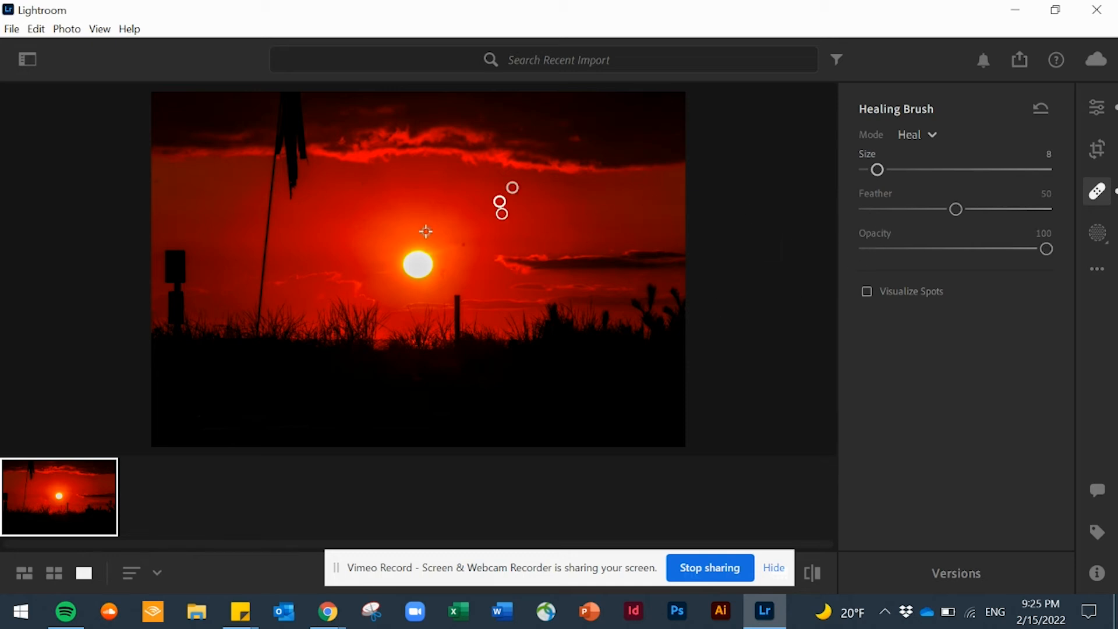
key(bracketleft)
click(464, 245)
Compare the edited sunset with the original photo and view the edit at a reduced size
click(811, 575)
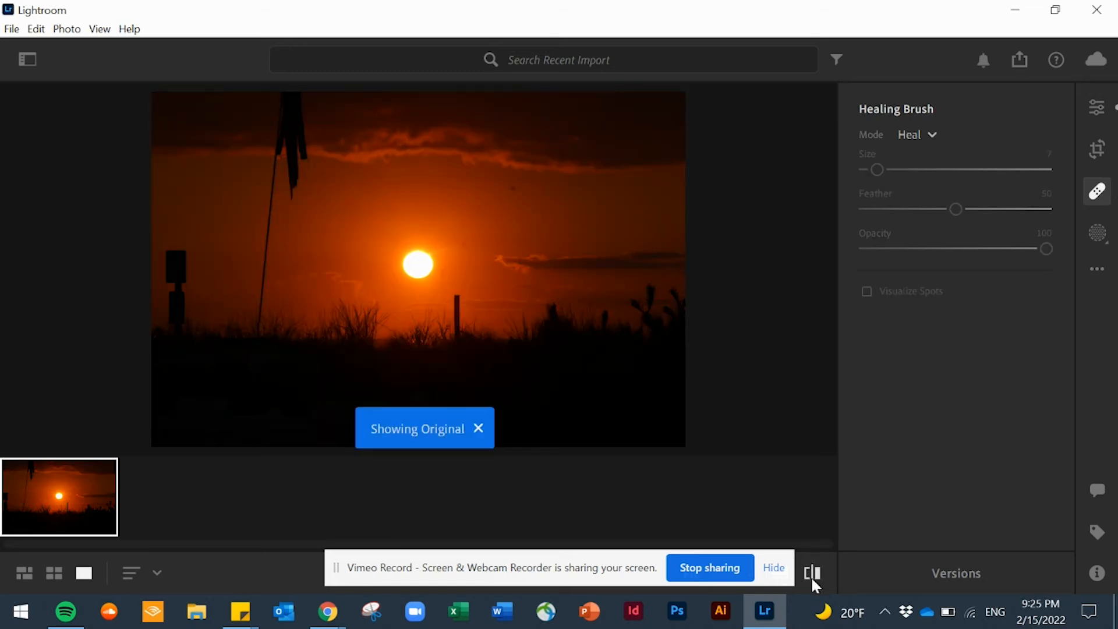
click(811, 575)
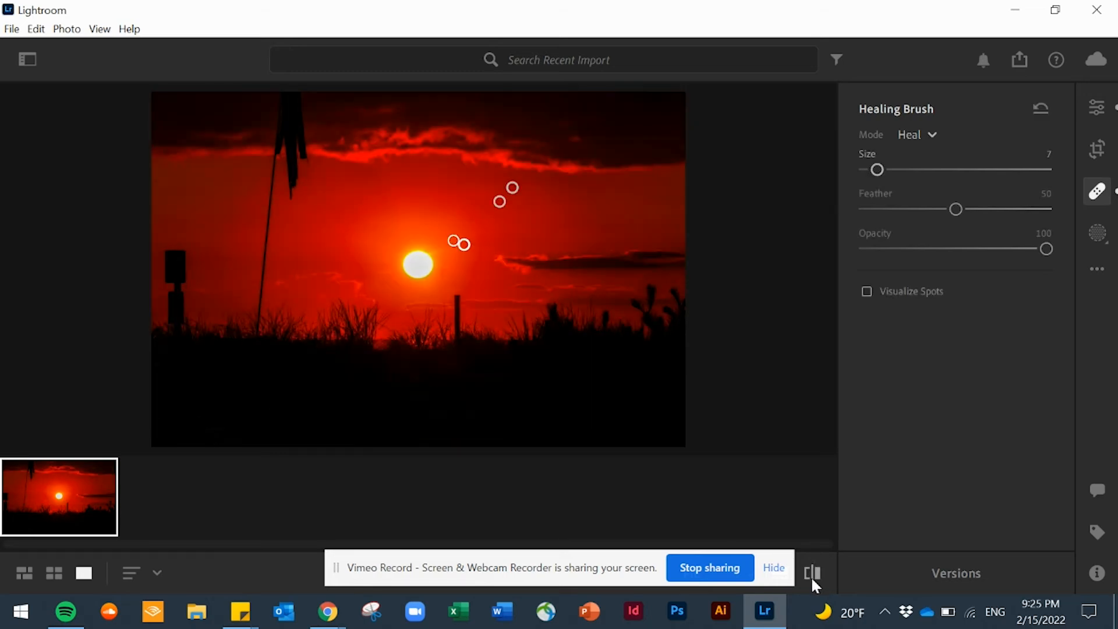
click(1106, 111)
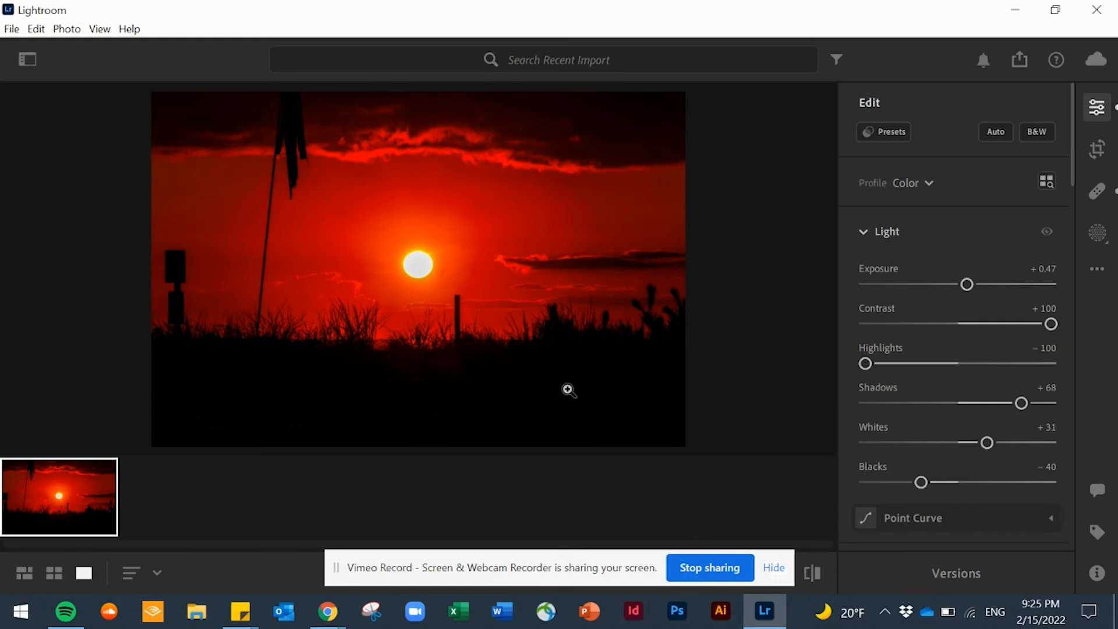
mouse_move(570, 389)
mouse_down()
mouse_move(514, 392)
mouse_move(577, 394)
mouse_move(550, 397)
mouse_up()
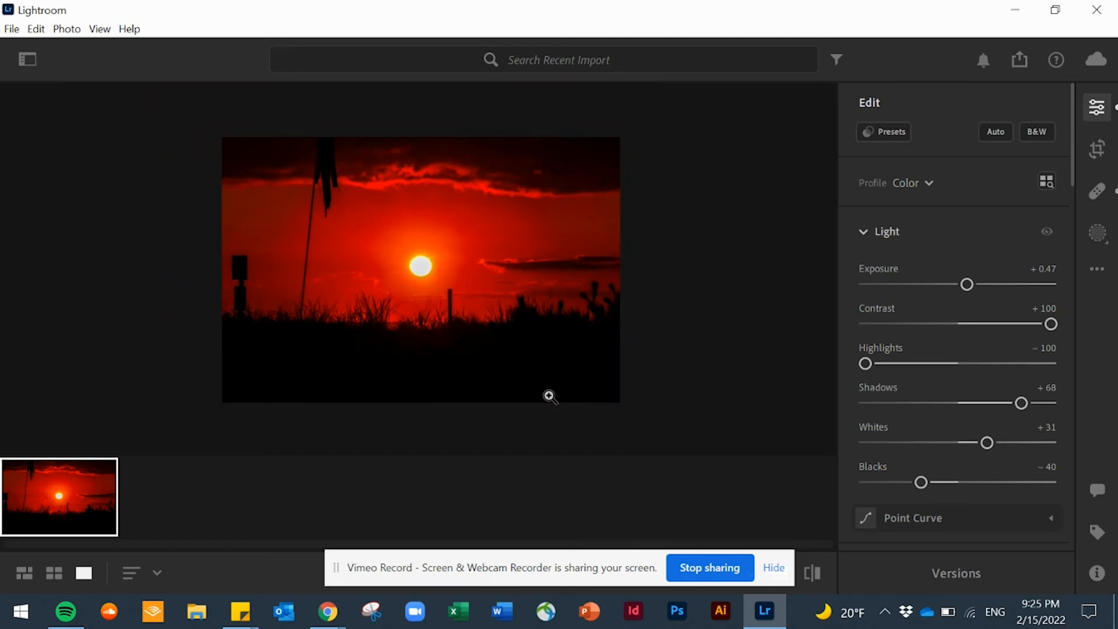
click(674, 386)
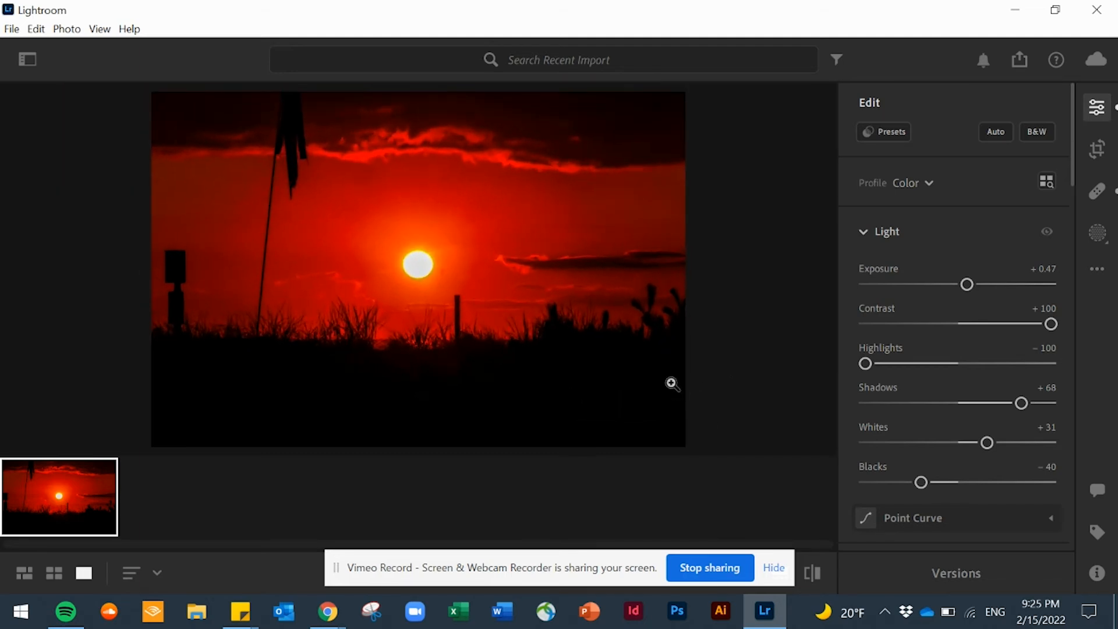
click(813, 573)
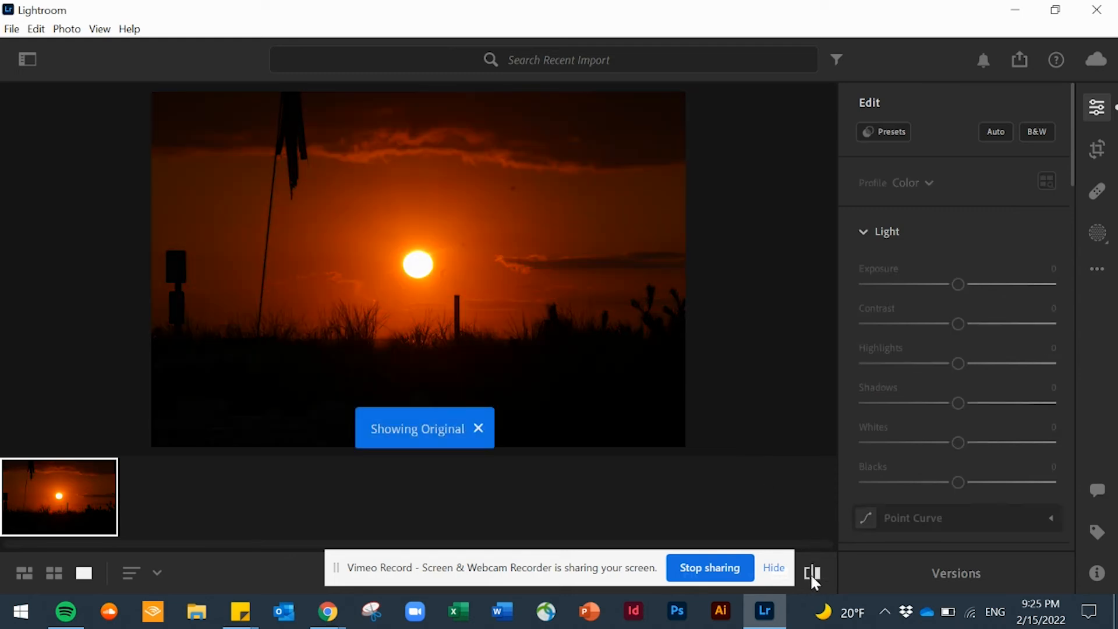
click(811, 573)
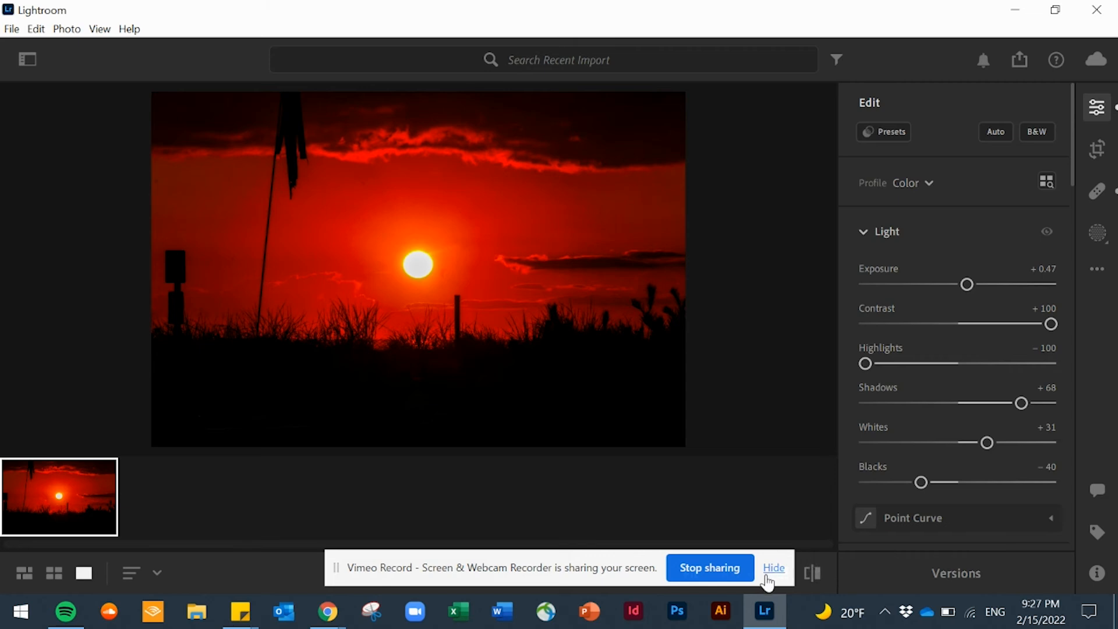
Hide the screen-sharing notice and look over the additional edit actions and the available mask types
click(622, 560)
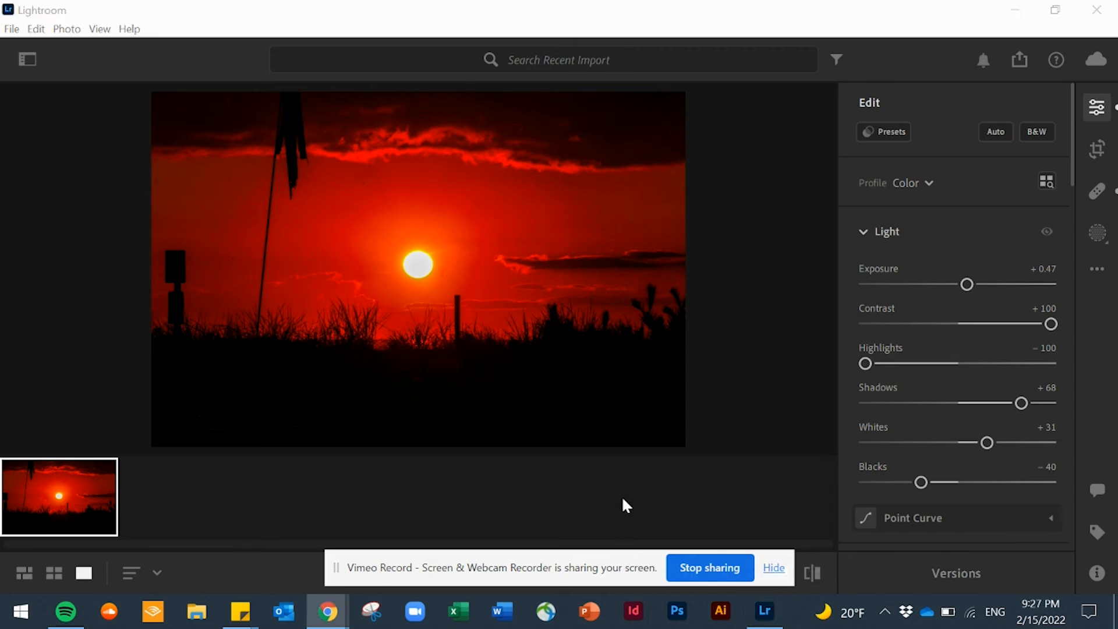
click(775, 569)
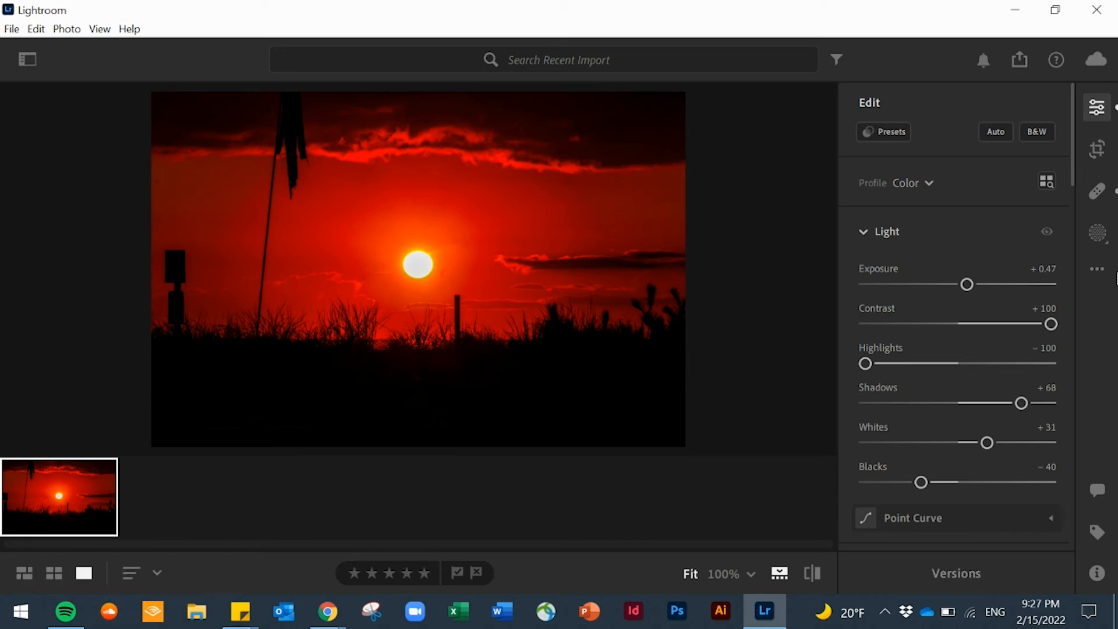
click(1098, 270)
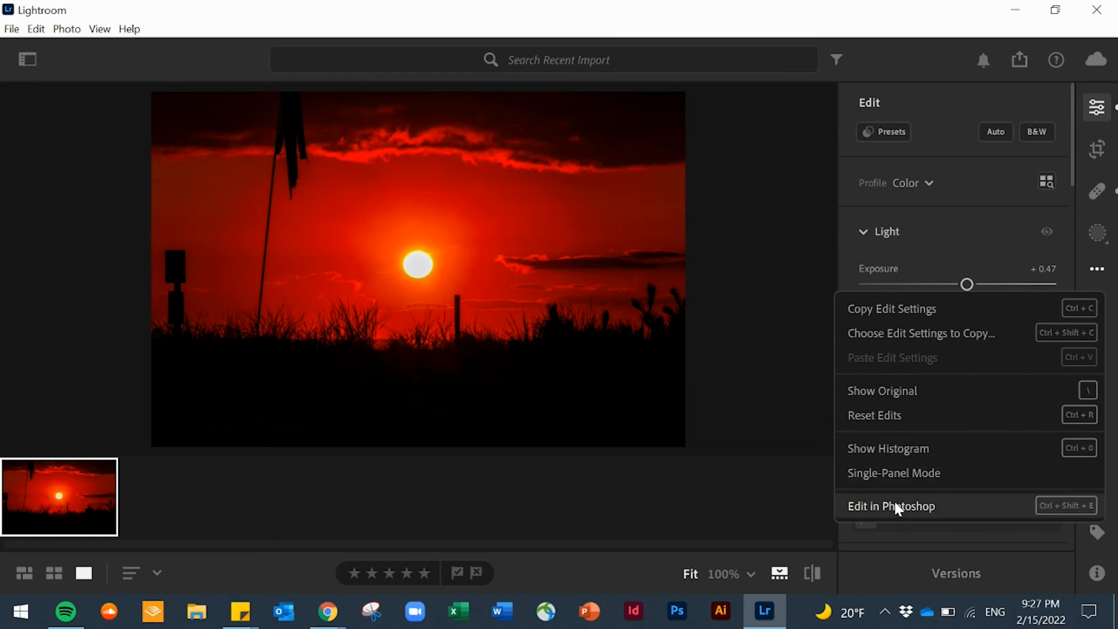
click(1098, 271)
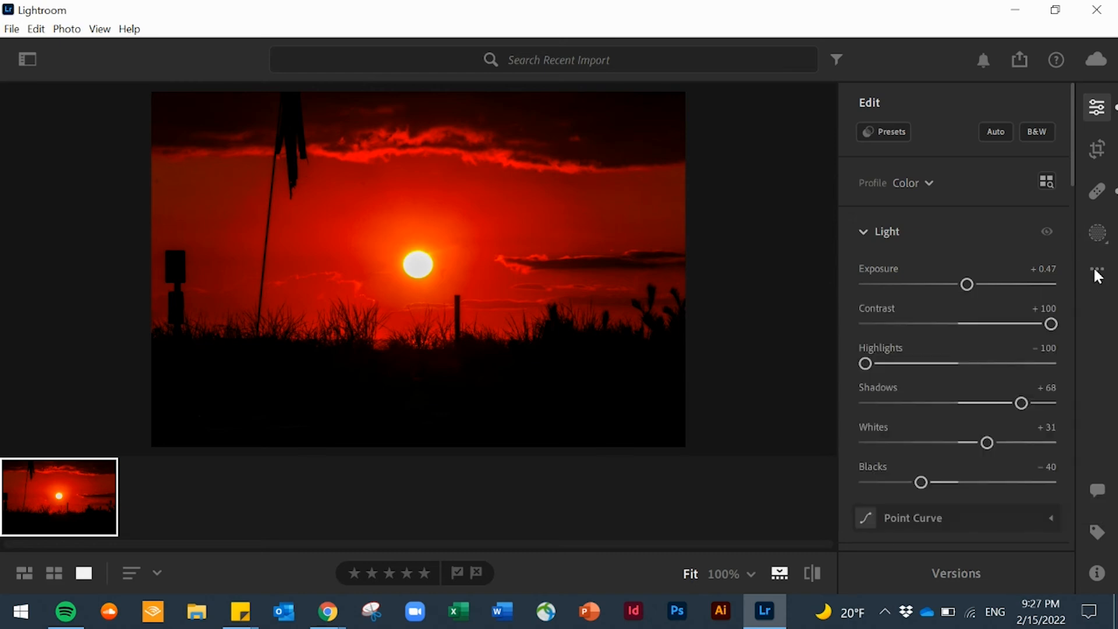
click(1103, 235)
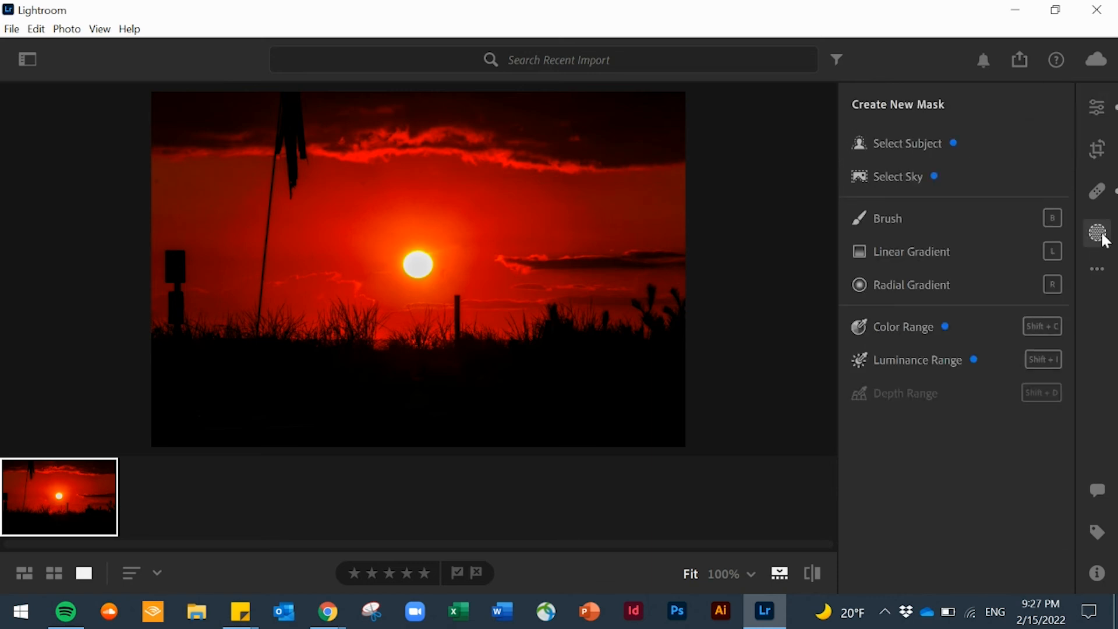
click(1103, 237)
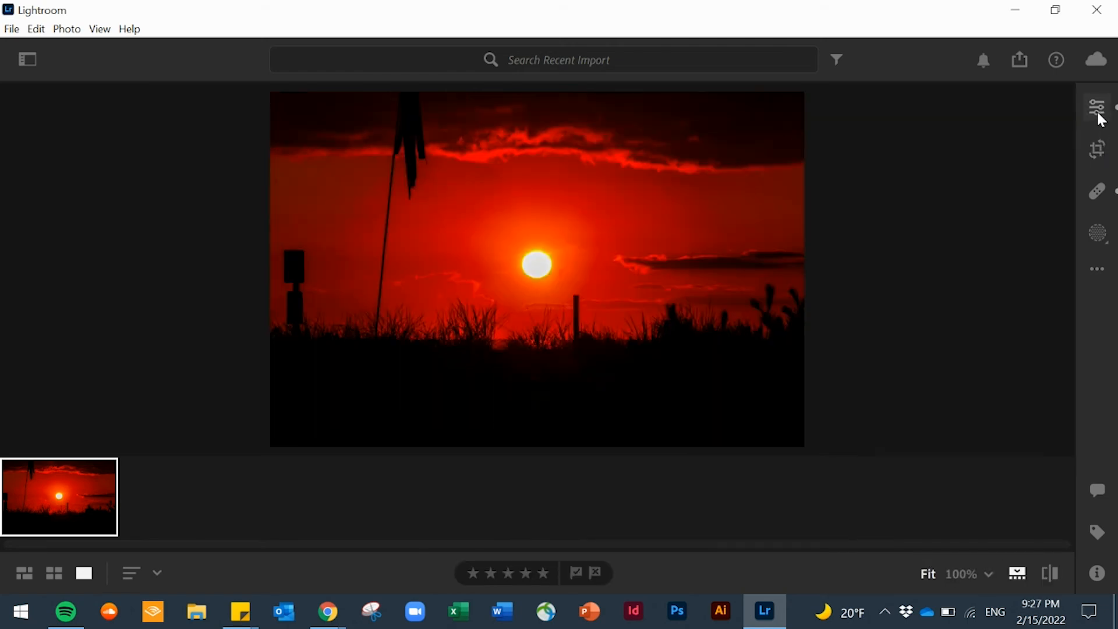
click(1100, 109)
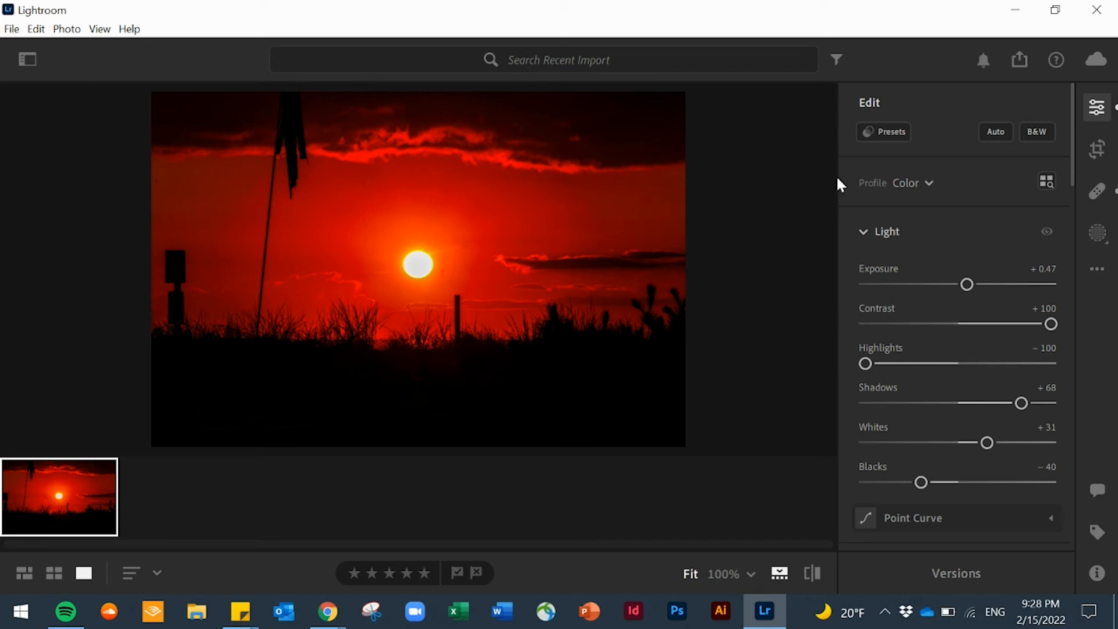
Try automatic straightening in the Crop tool and reset Straighten to 0
click(1099, 153)
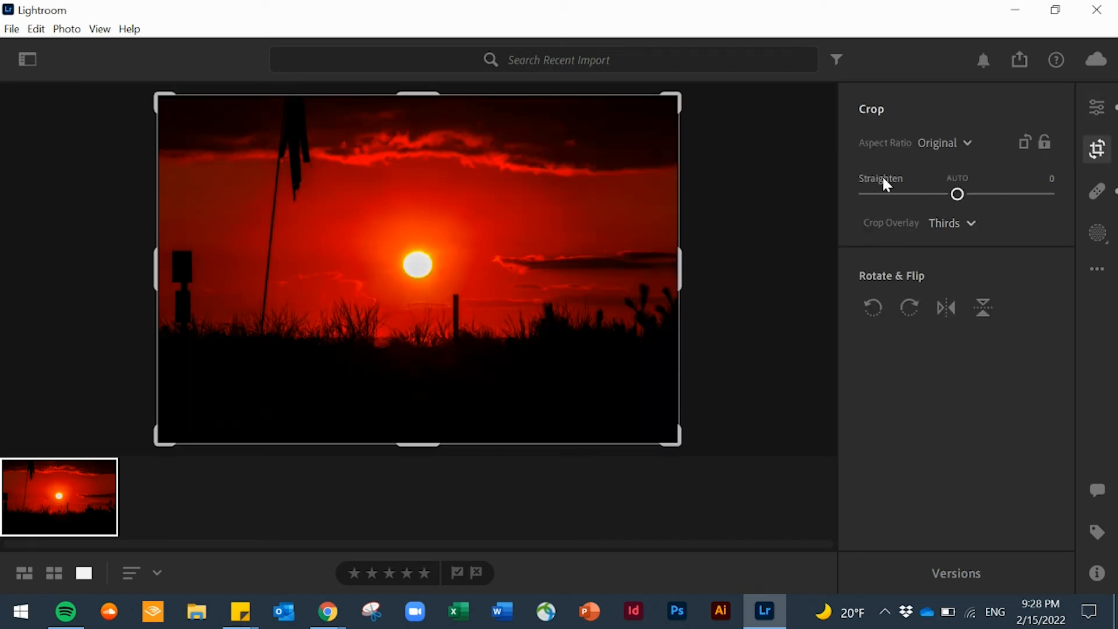
click(956, 178)
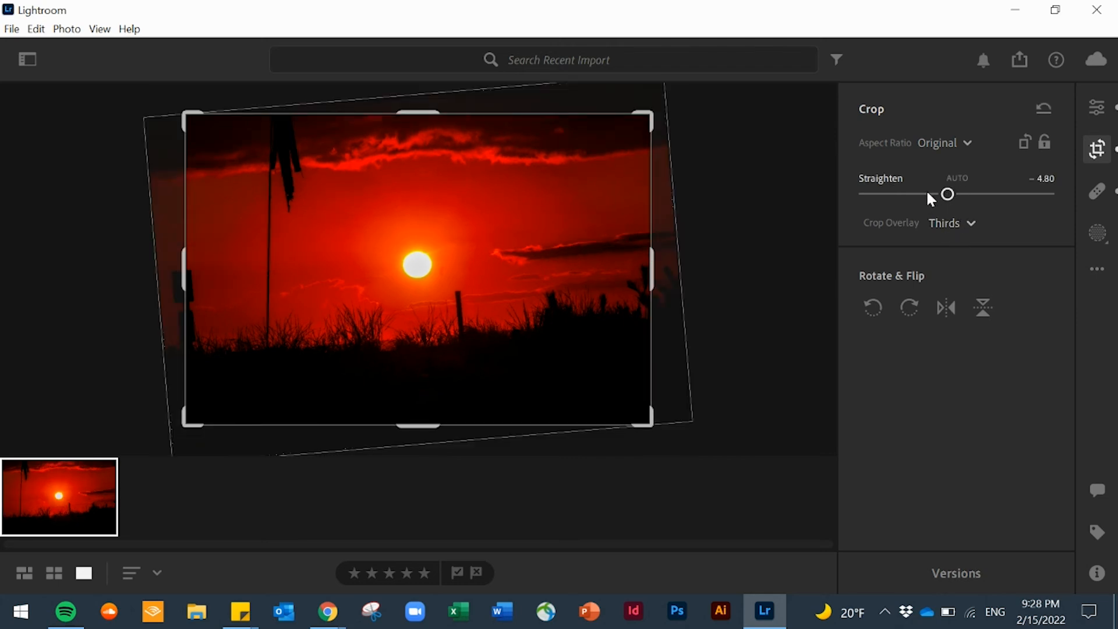
click(868, 182)
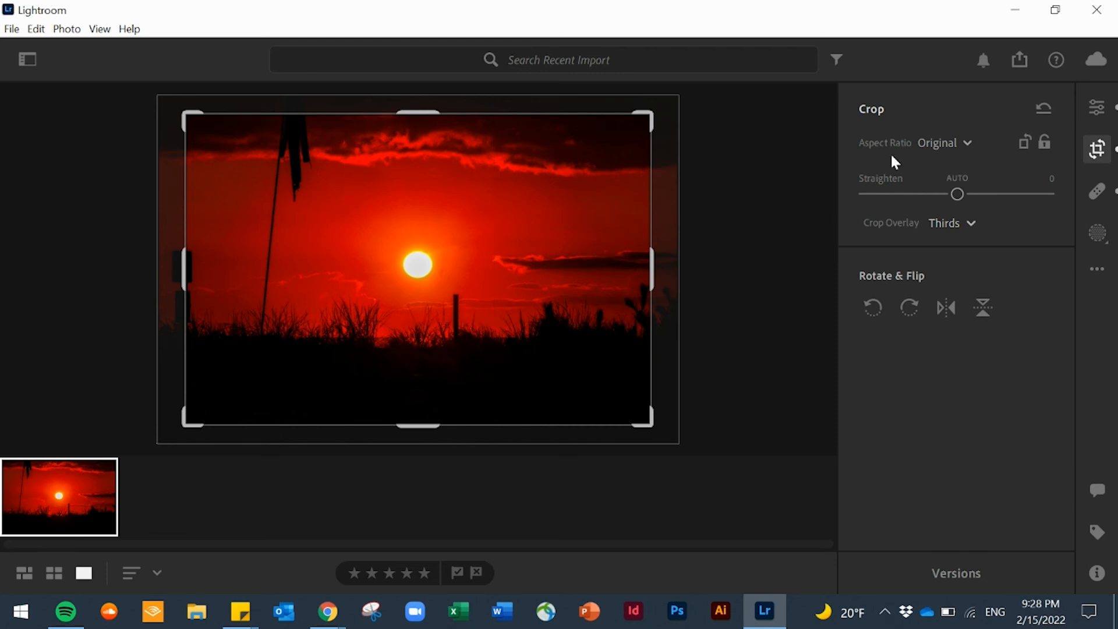
Try a 1 x 1 crop with the photo shifted inside the frame, and reset the crop
click(964, 145)
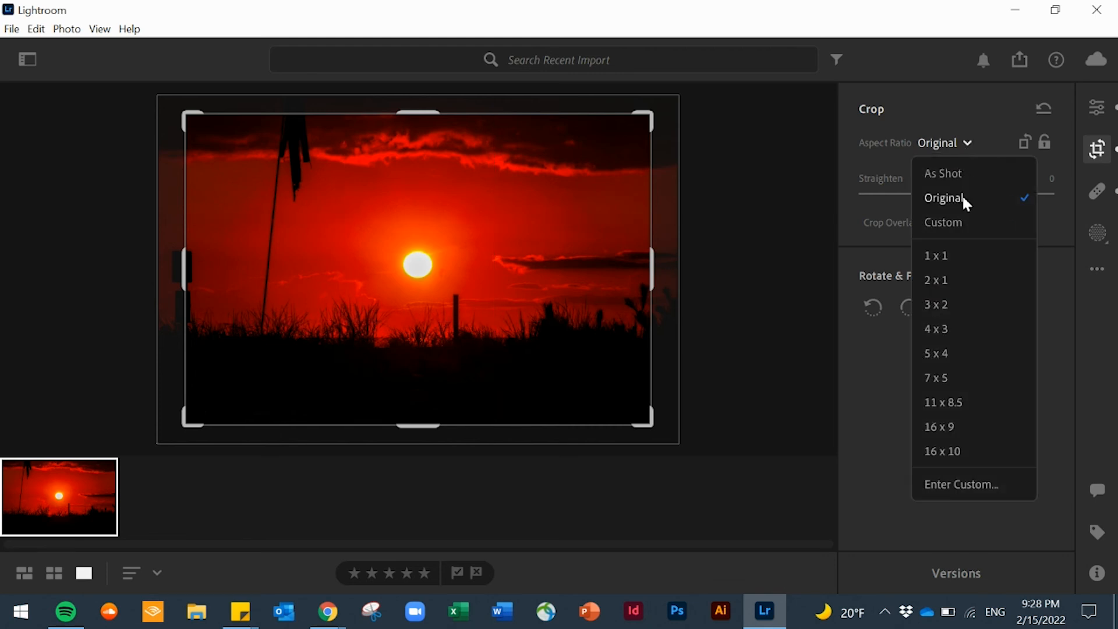
click(941, 256)
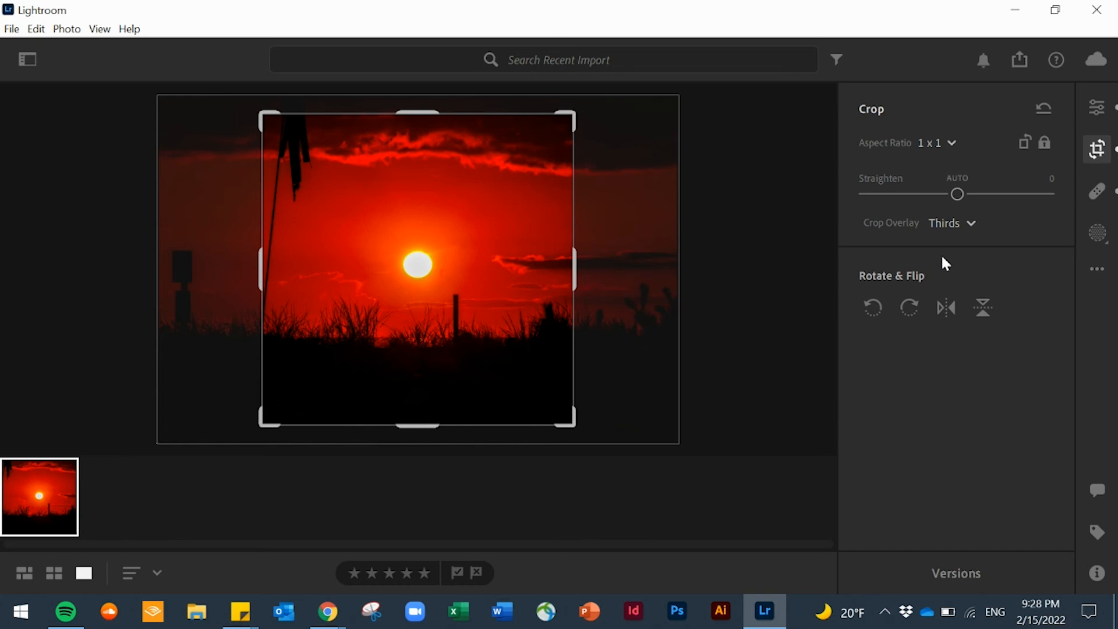
mouse_move(412, 259)
mouse_down()
mouse_move(433, 259)
mouse_move(381, 256)
mouse_move(440, 267)
mouse_move(374, 302)
mouse_move(431, 262)
mouse_up()
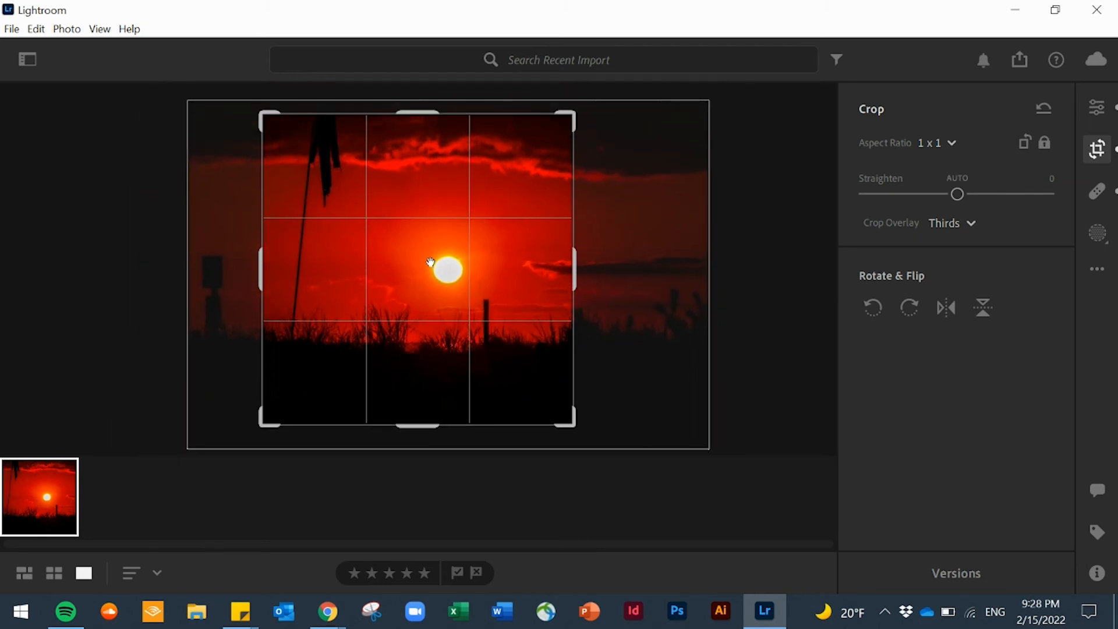
click(1045, 111)
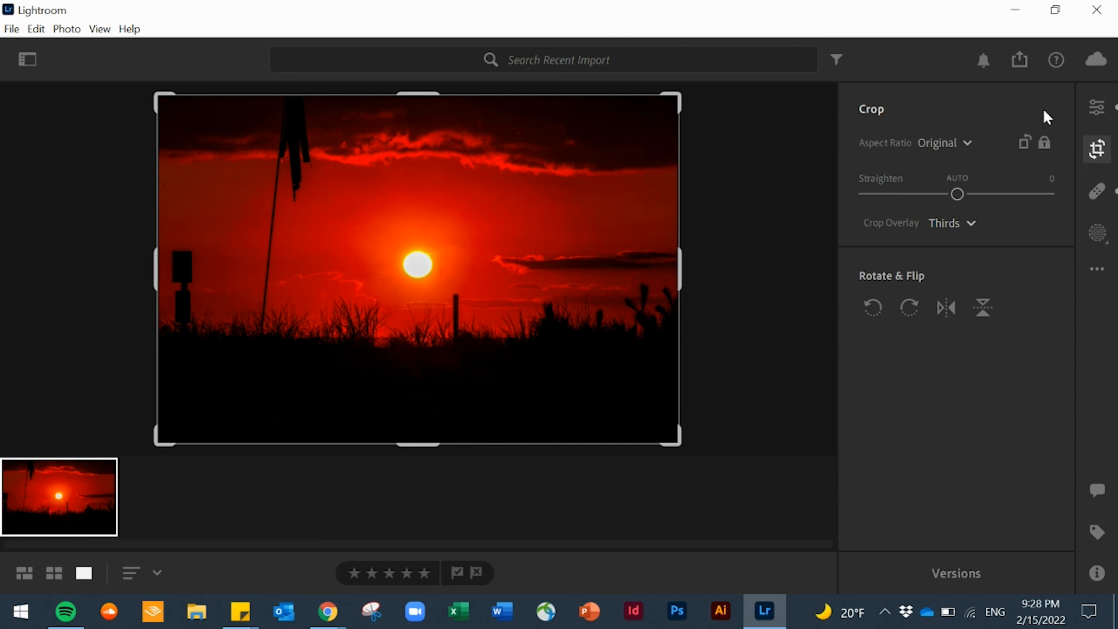
Set the crop's aspect ratio to 1 x 1 and reposition the photo so the sun sits near the left vertical thirds line
click(959, 143)
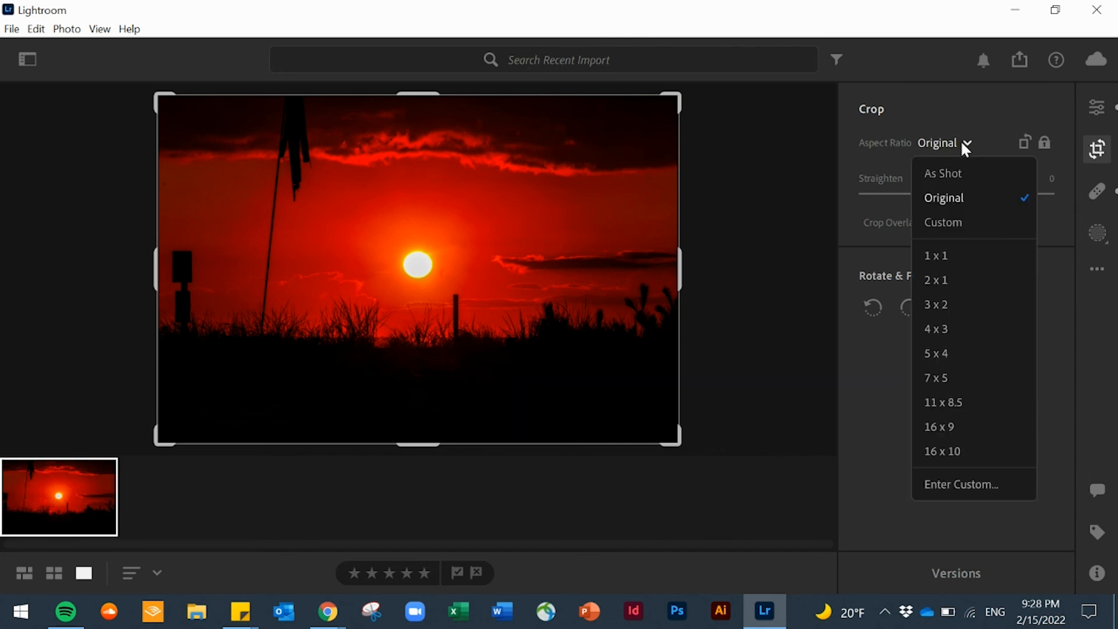
click(943, 256)
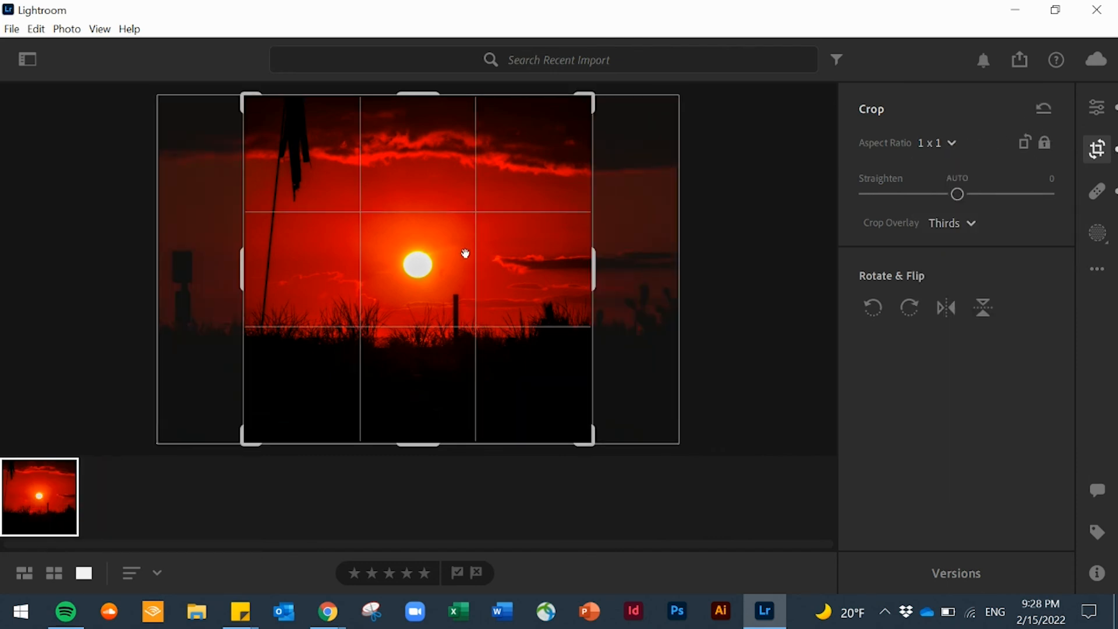
drag(437, 263, 367, 286)
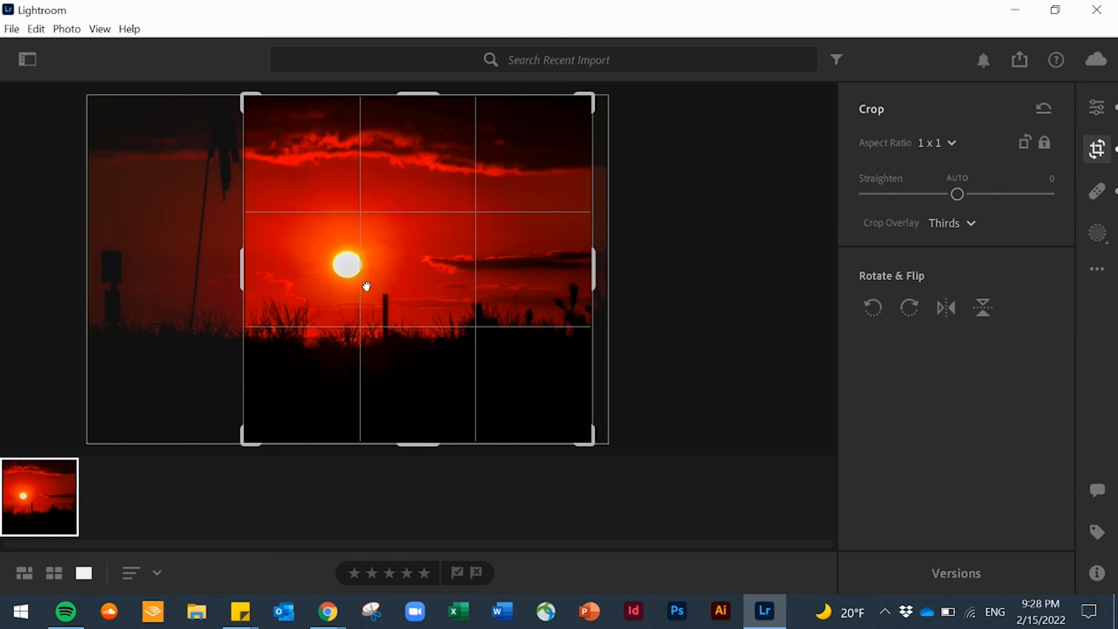
Set the crop overlay to Golden Ratio and reposition the photo so the sun is horizontally centred in the applied square crop
click(971, 225)
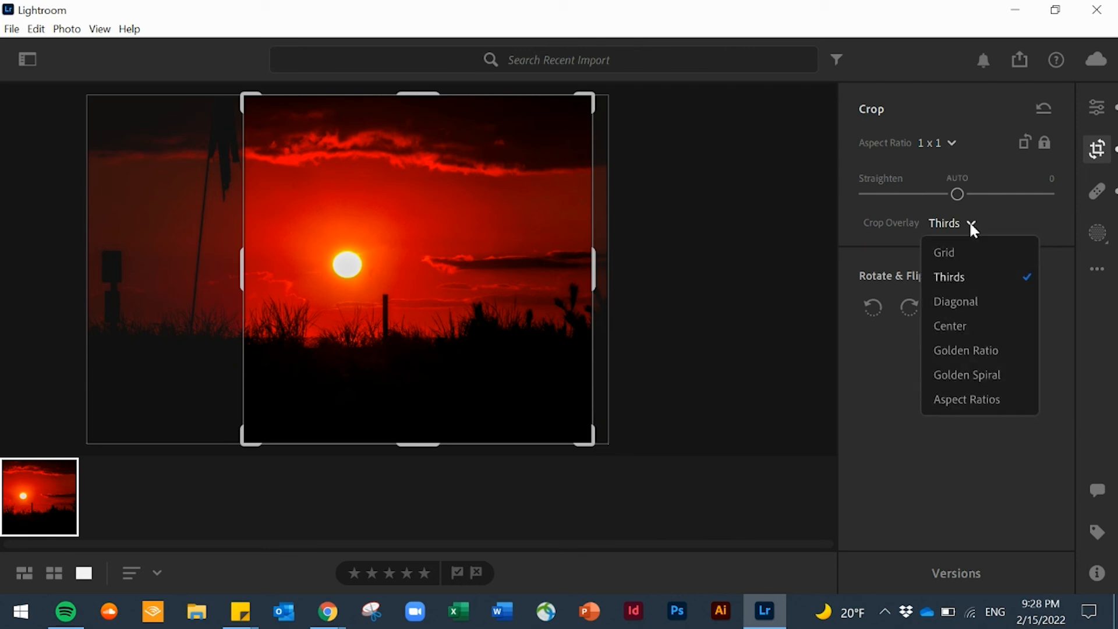
click(961, 353)
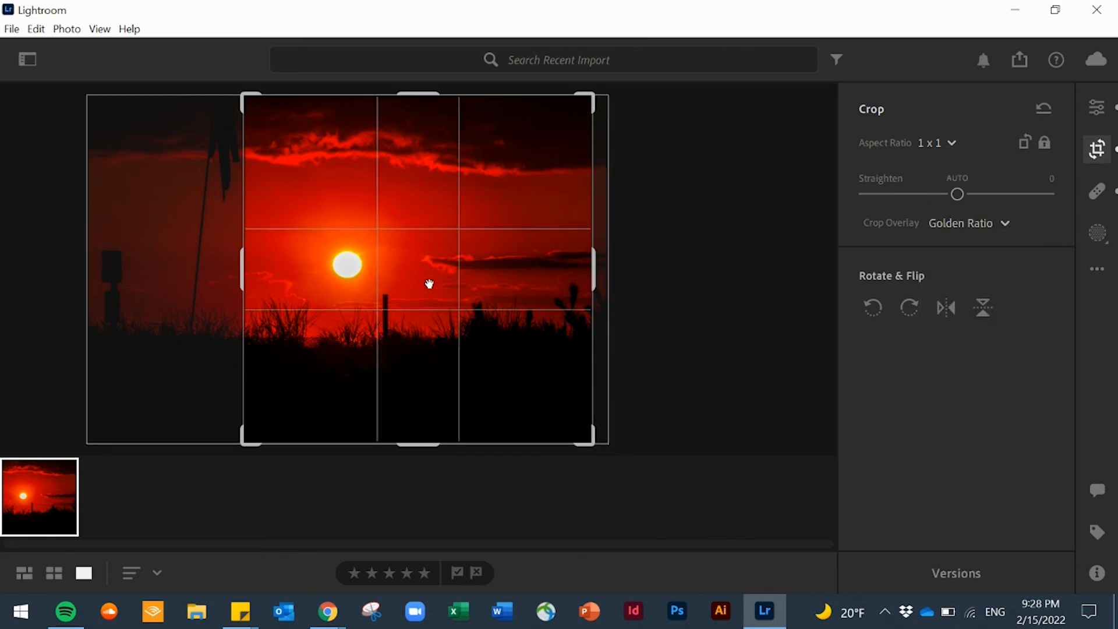
drag(429, 285, 501, 282)
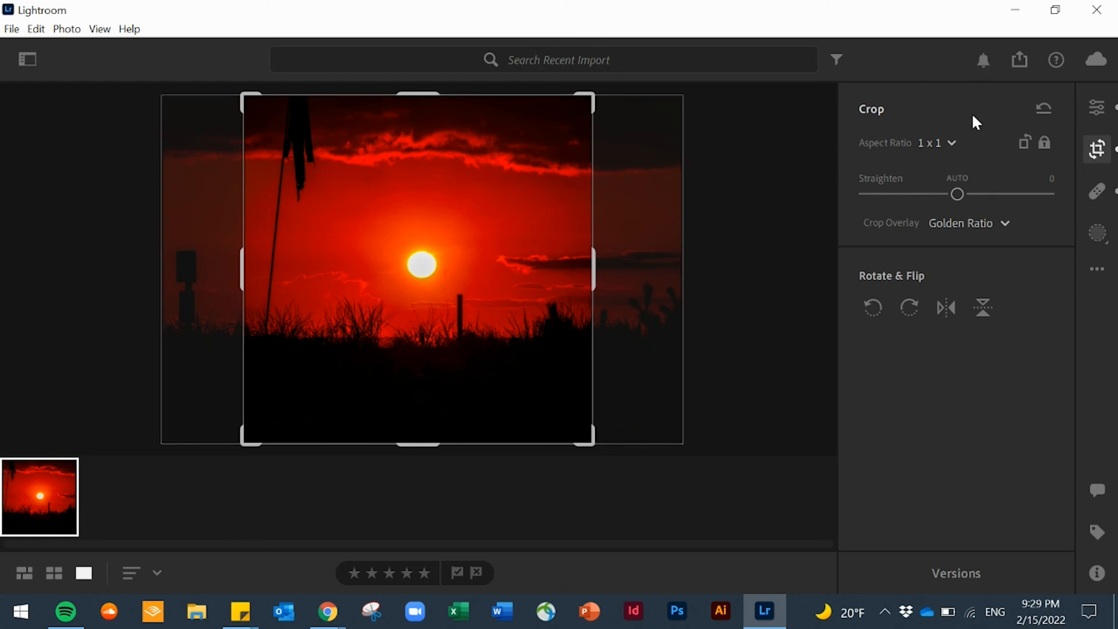
key(e)
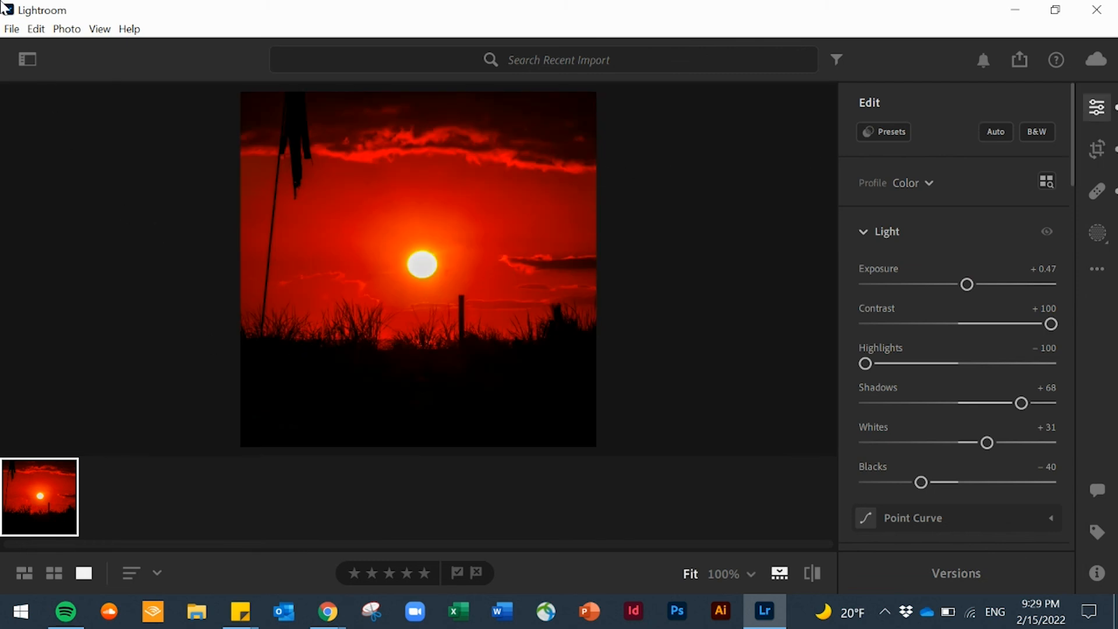
Open the photo's export settings and set Dimensions to Full Size and Quality to 100% for the JPG
click(12, 29)
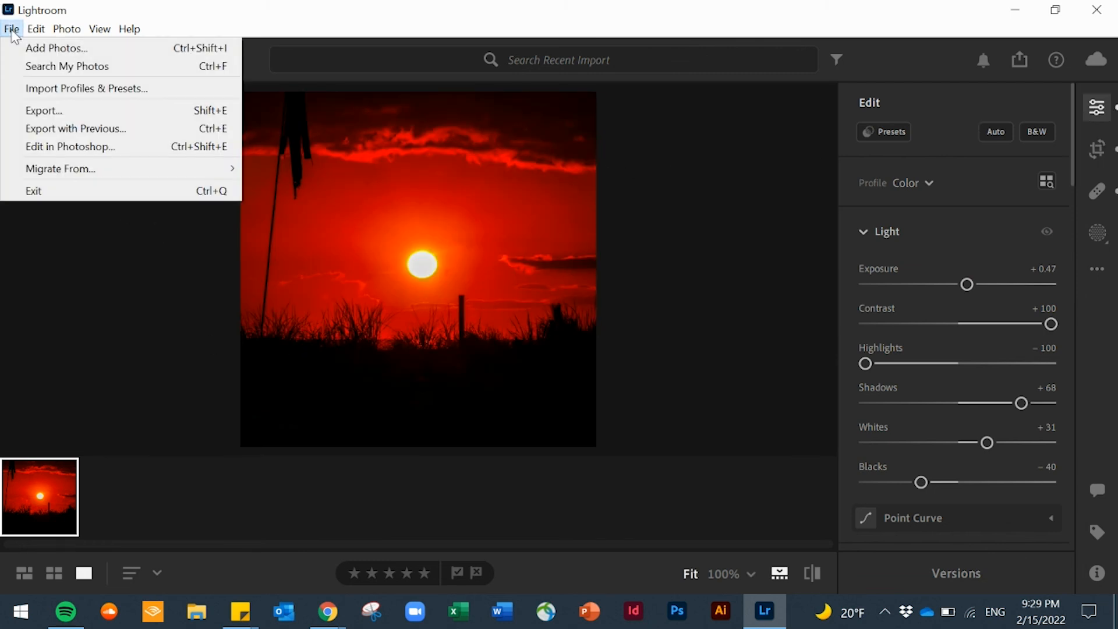
click(71, 113)
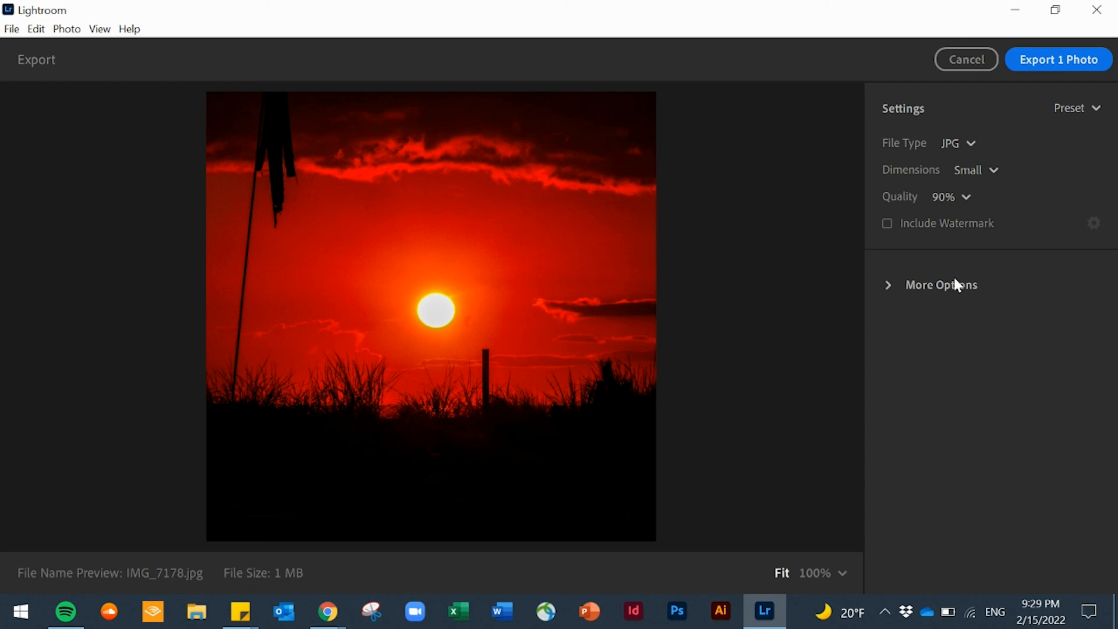
click(993, 172)
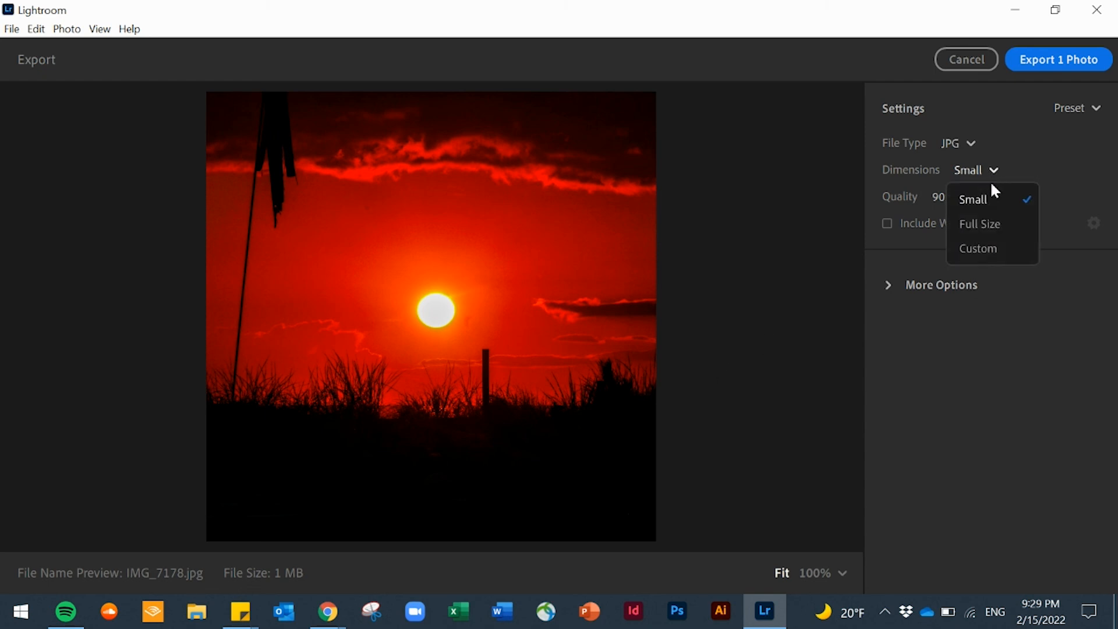
click(995, 230)
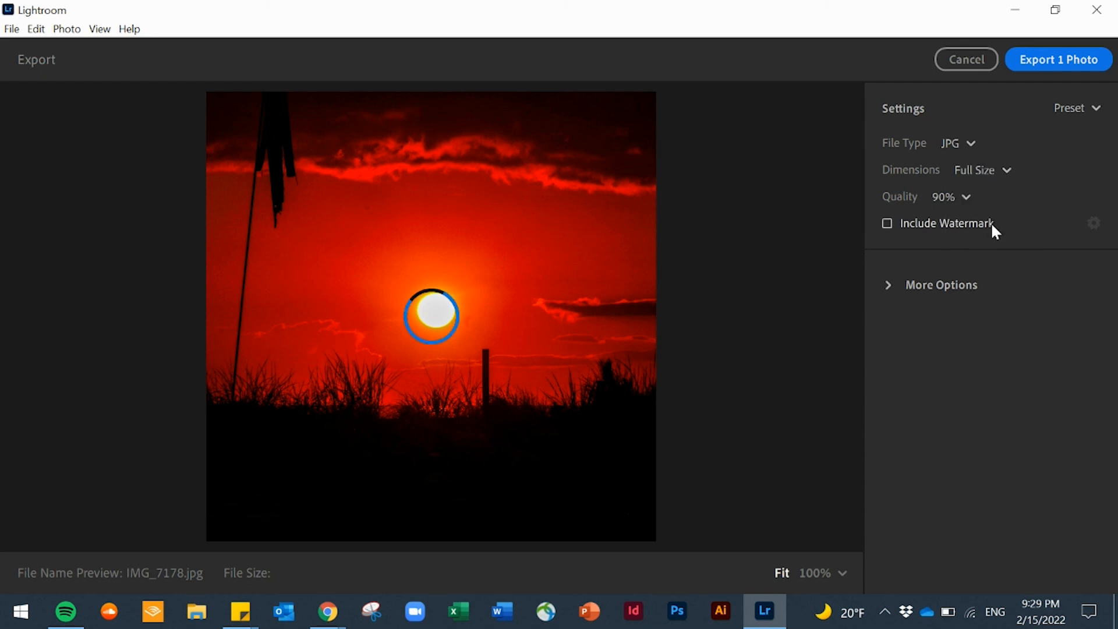
click(1005, 171)
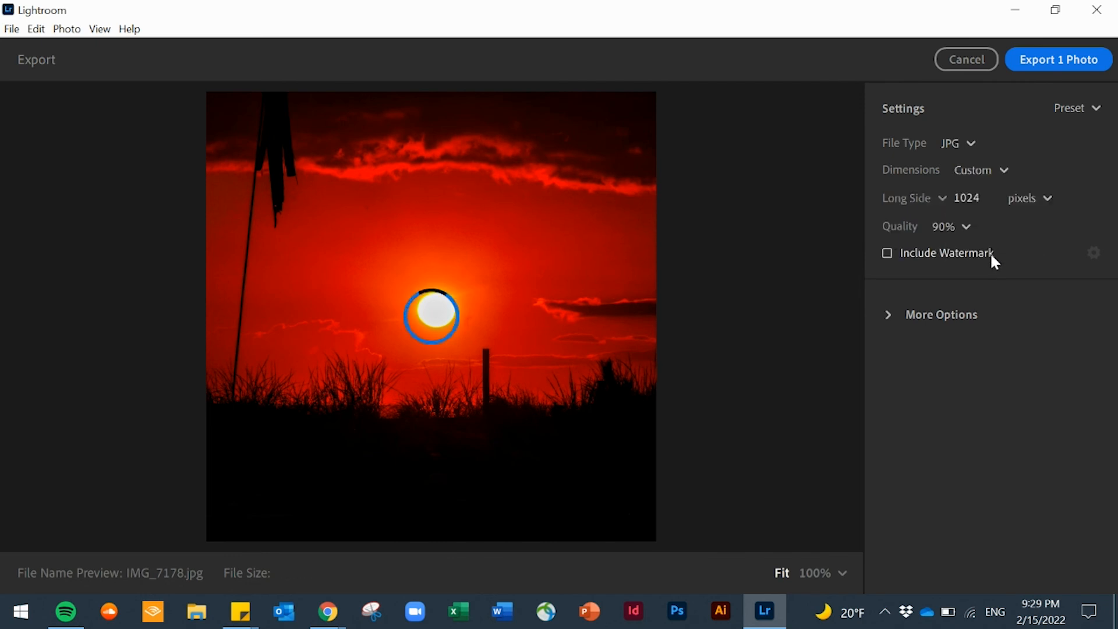
click(1005, 171)
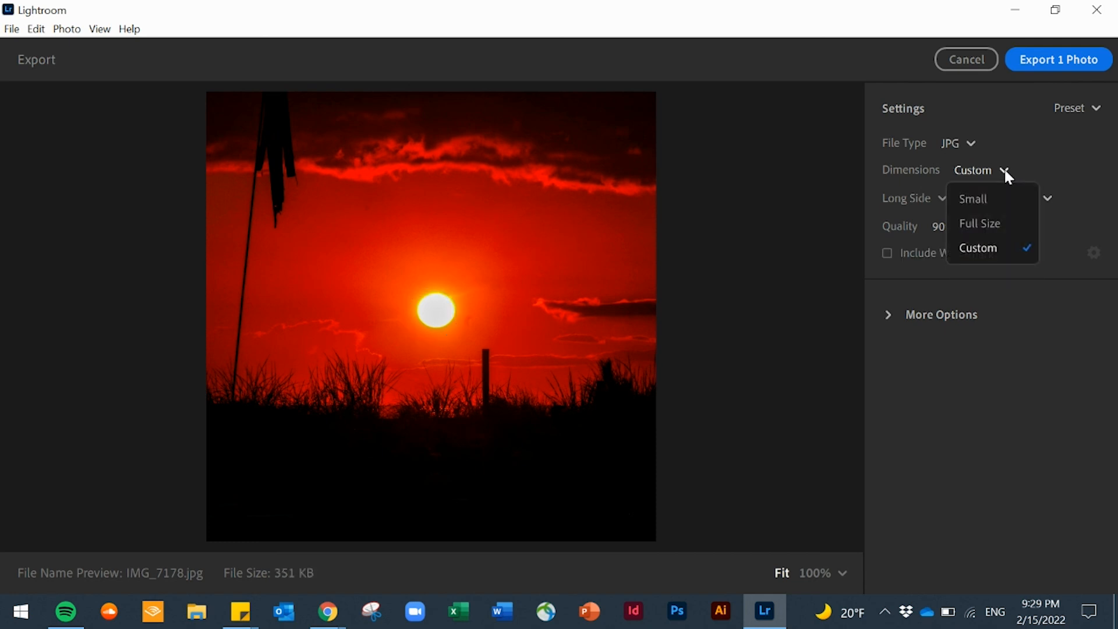
click(983, 225)
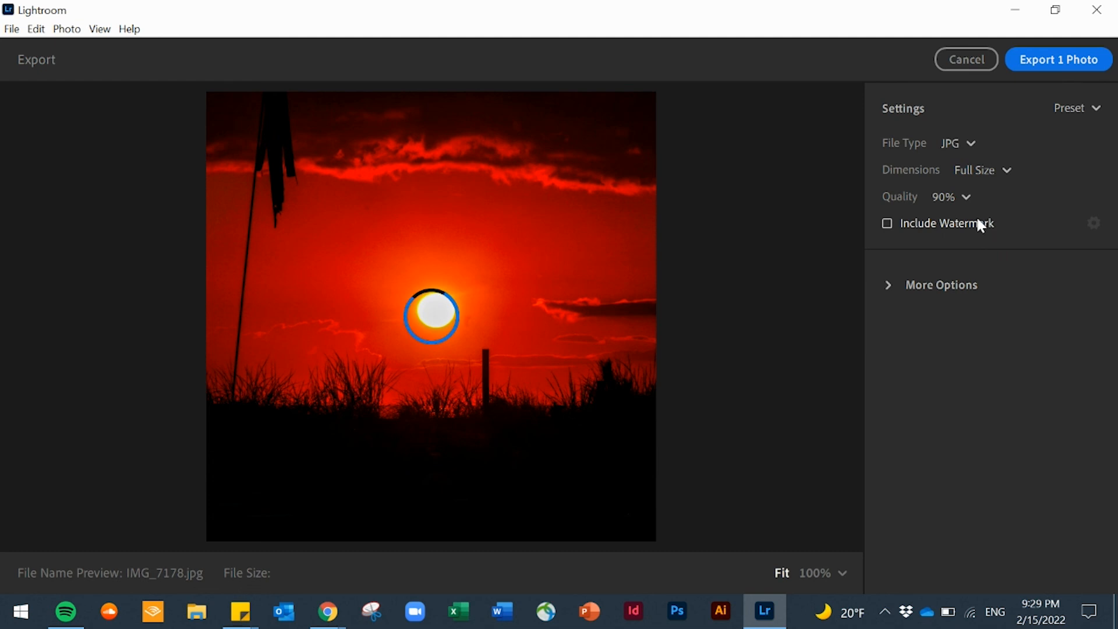
click(963, 198)
click(956, 230)
Expand the additional export options and look over the File Naming choices
click(890, 287)
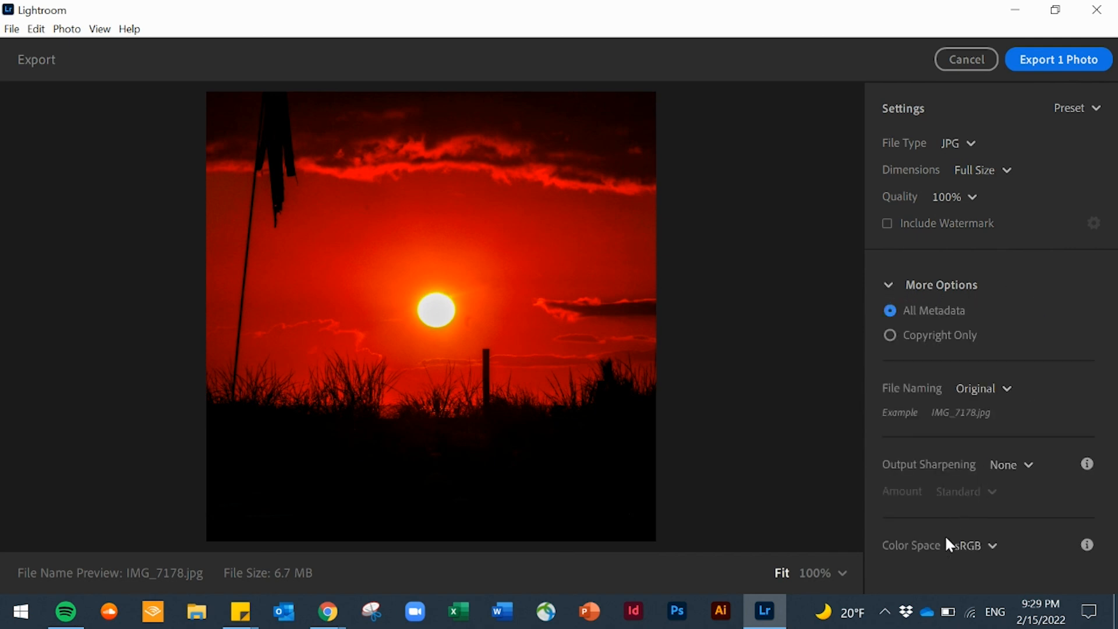
click(991, 387)
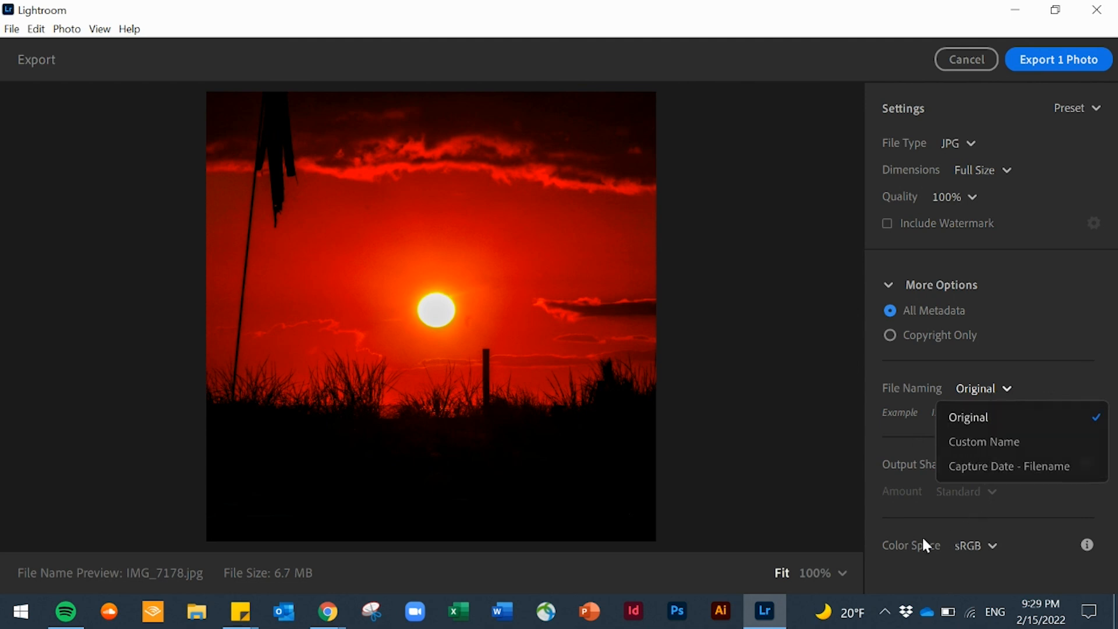
click(904, 530)
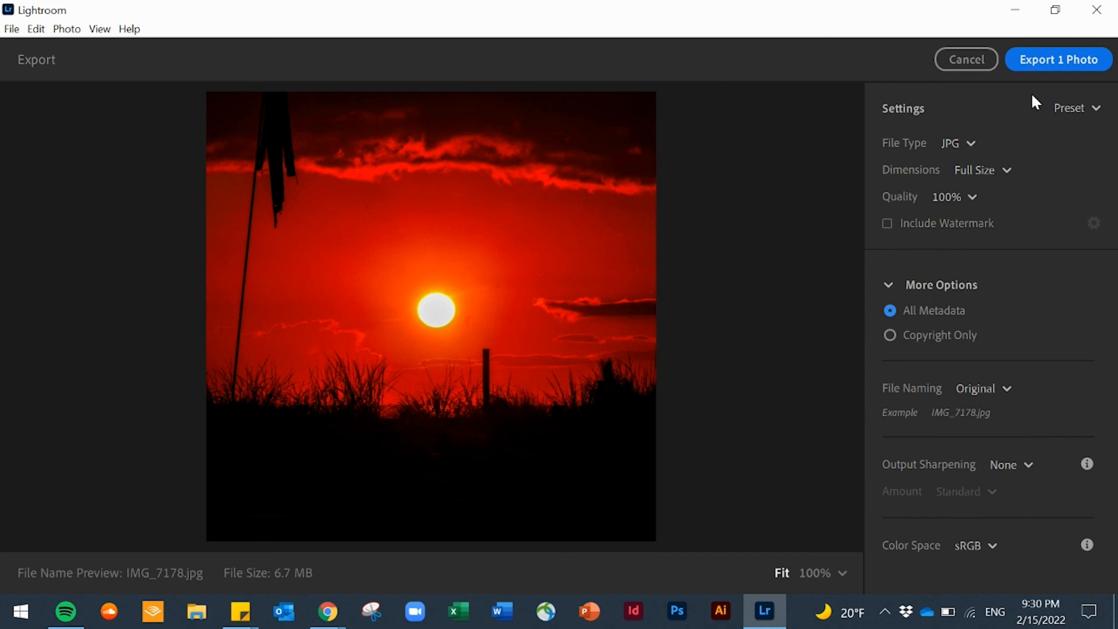
Export the photo to the Long Beach Island 2020 folder inside Photography
click(1053, 59)
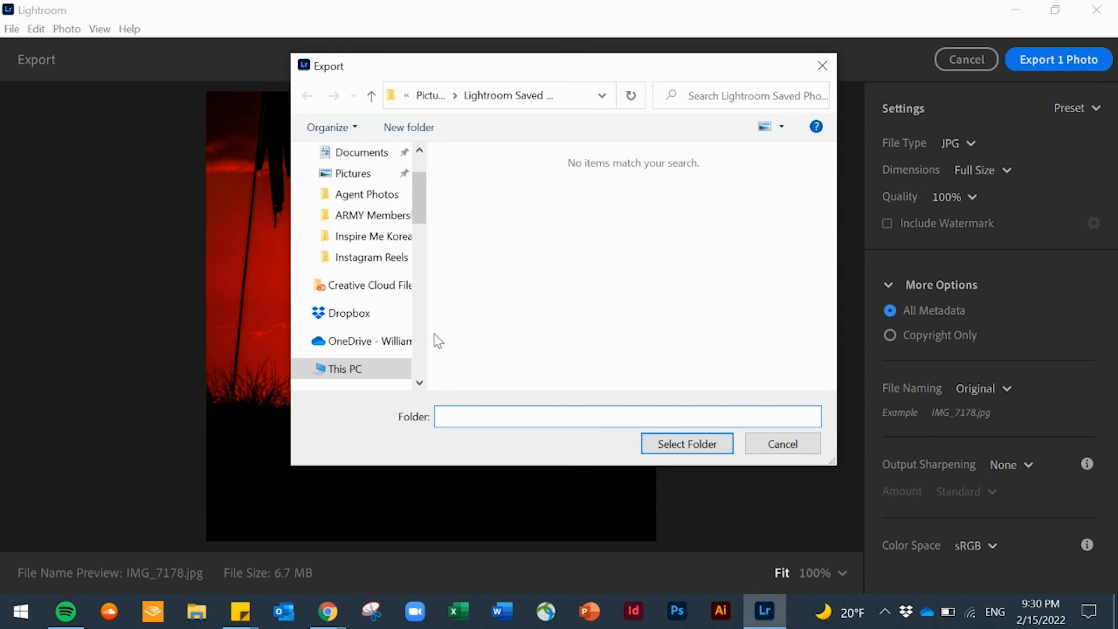
drag(419, 200, 423, 271)
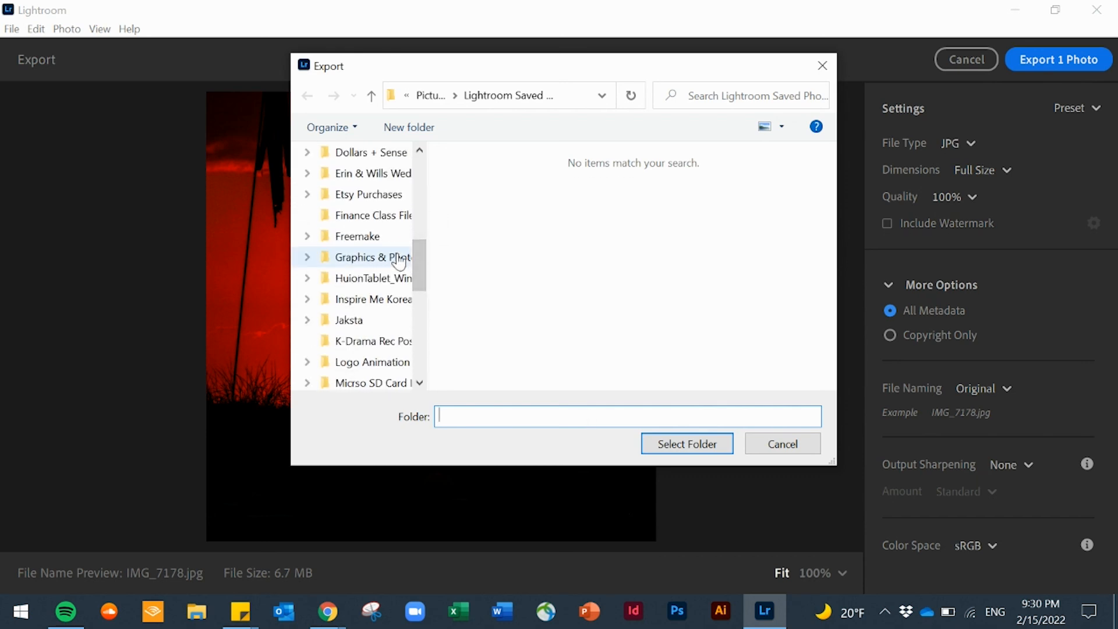
click(399, 262)
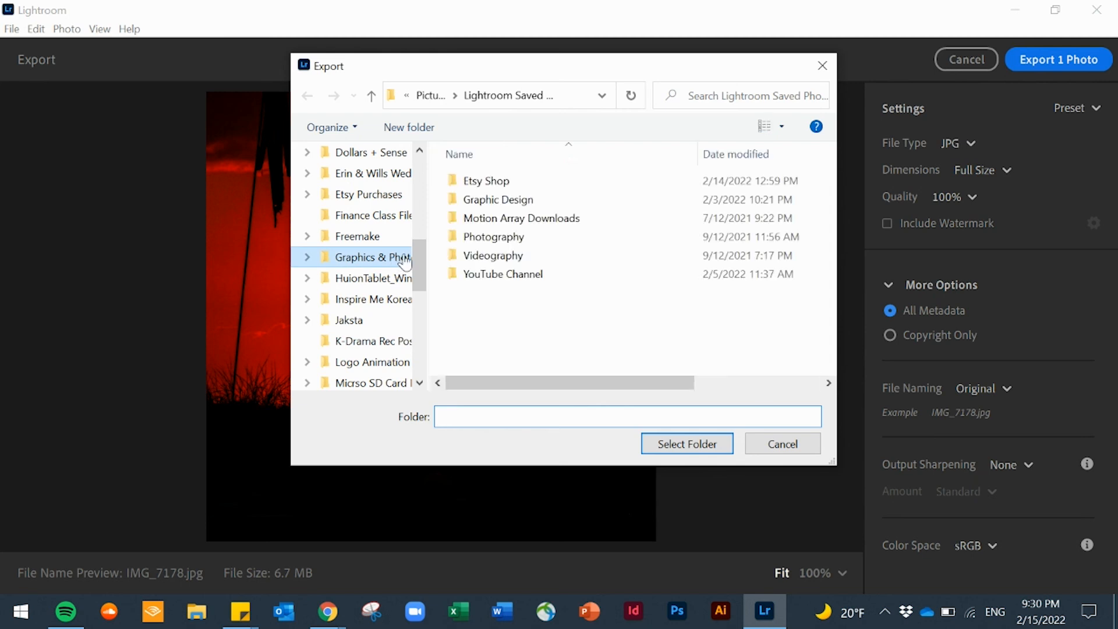
click(496, 238)
double_click(495, 235)
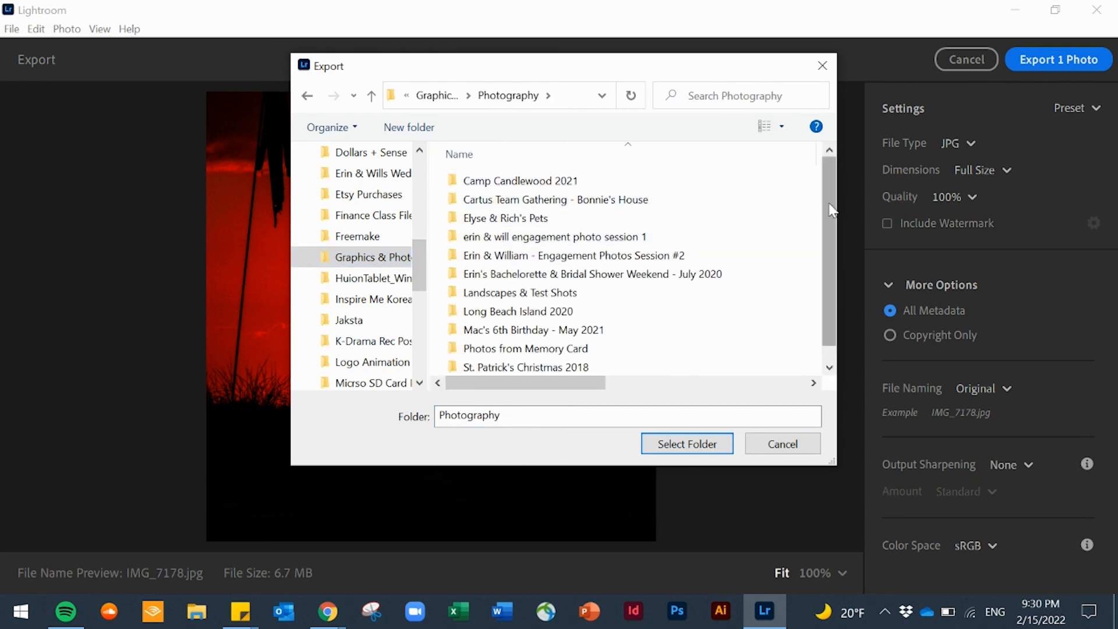
drag(828, 211, 830, 254)
double_click(516, 291)
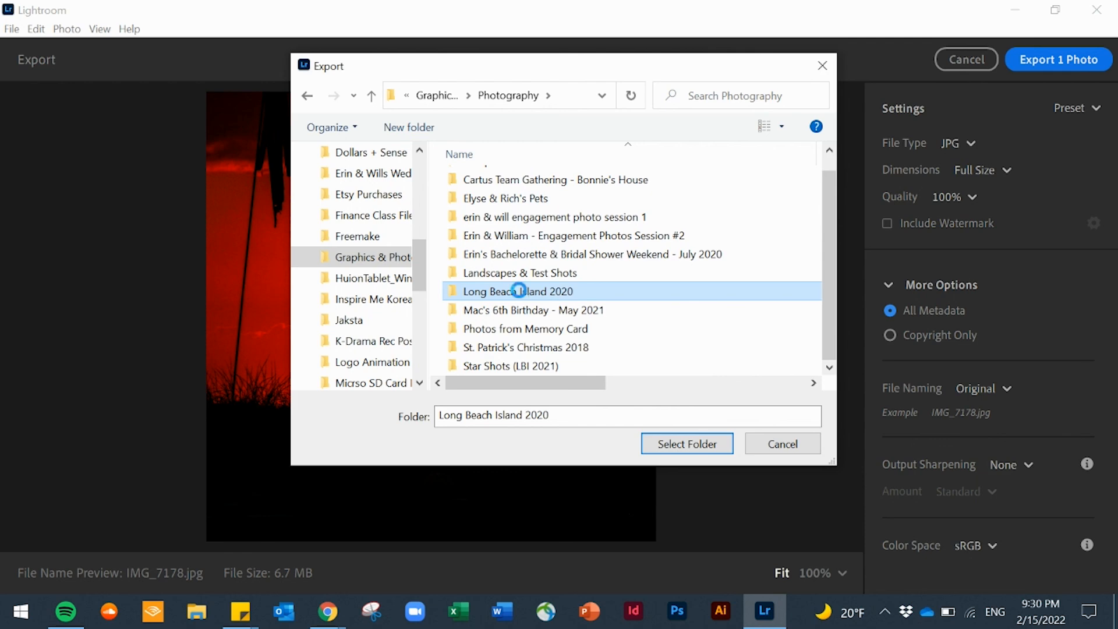
click(680, 444)
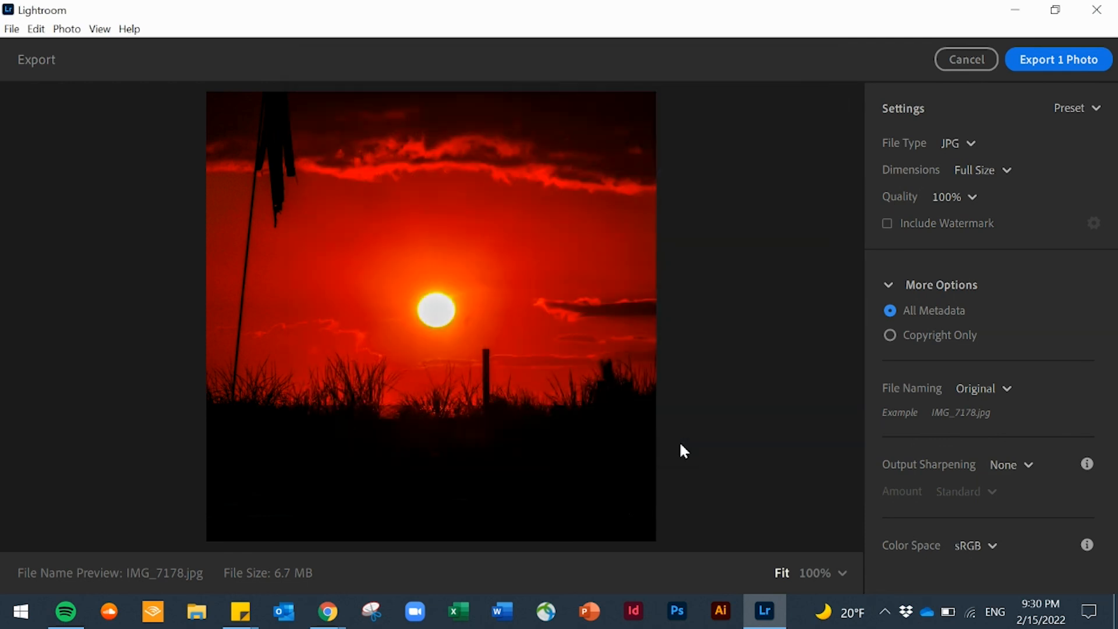